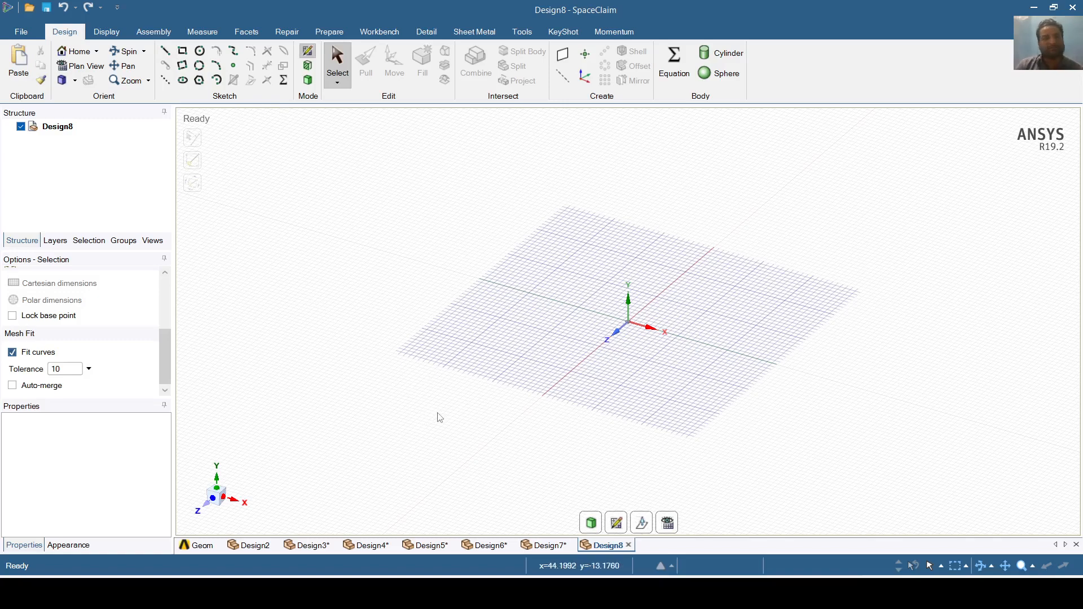
# - Switch the empty sketch grid to Plan View and pick the Line tool
pyautogui.click(667, 523)
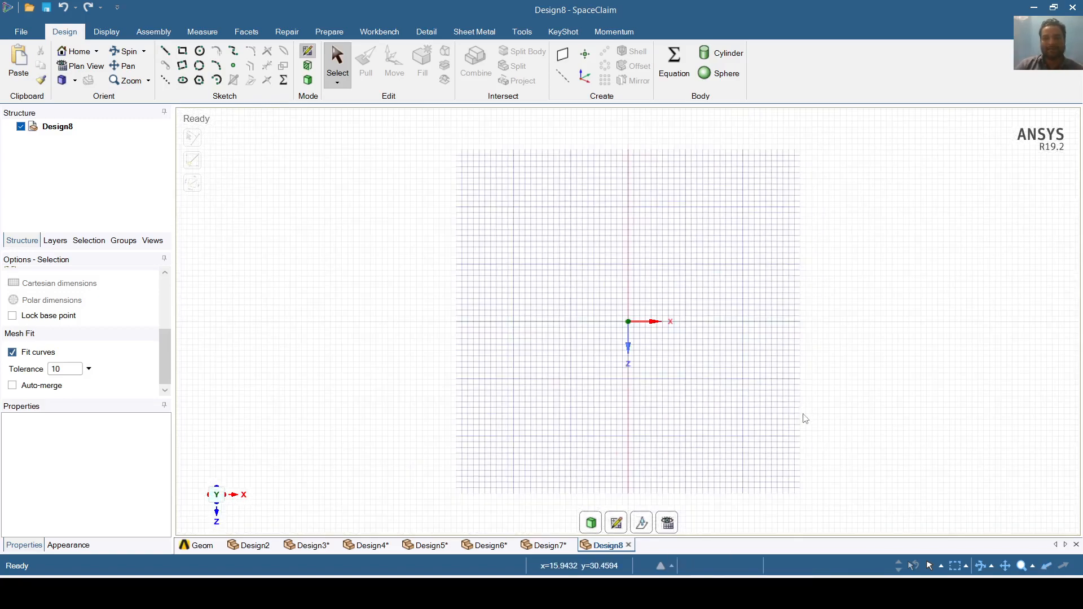
pyautogui.scroll(1, 806, 419)
pyautogui.scroll(-1, 805, 418)
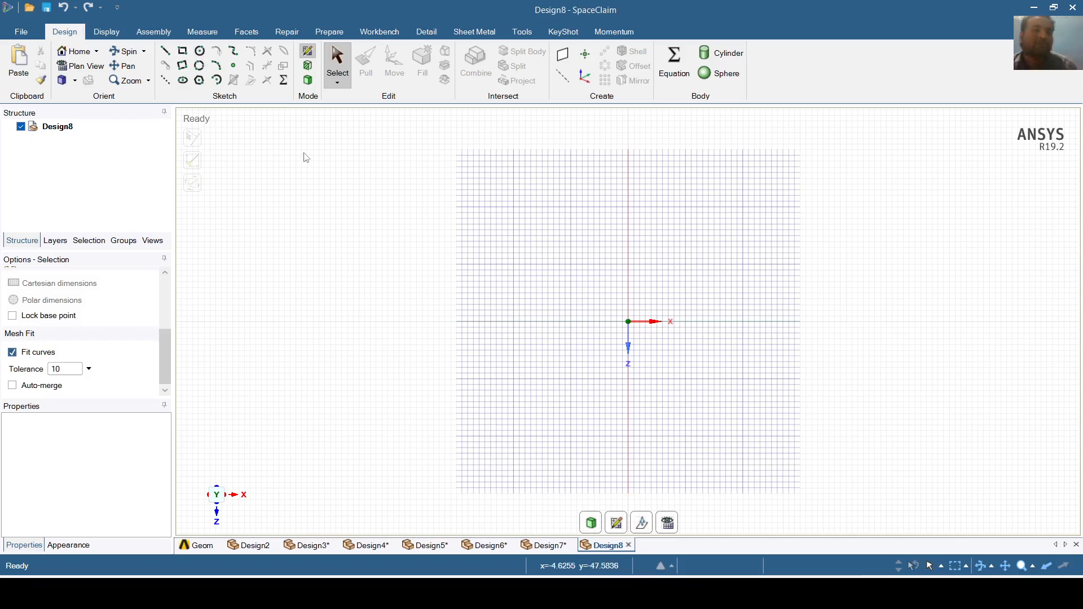
pyautogui.click(165, 52)
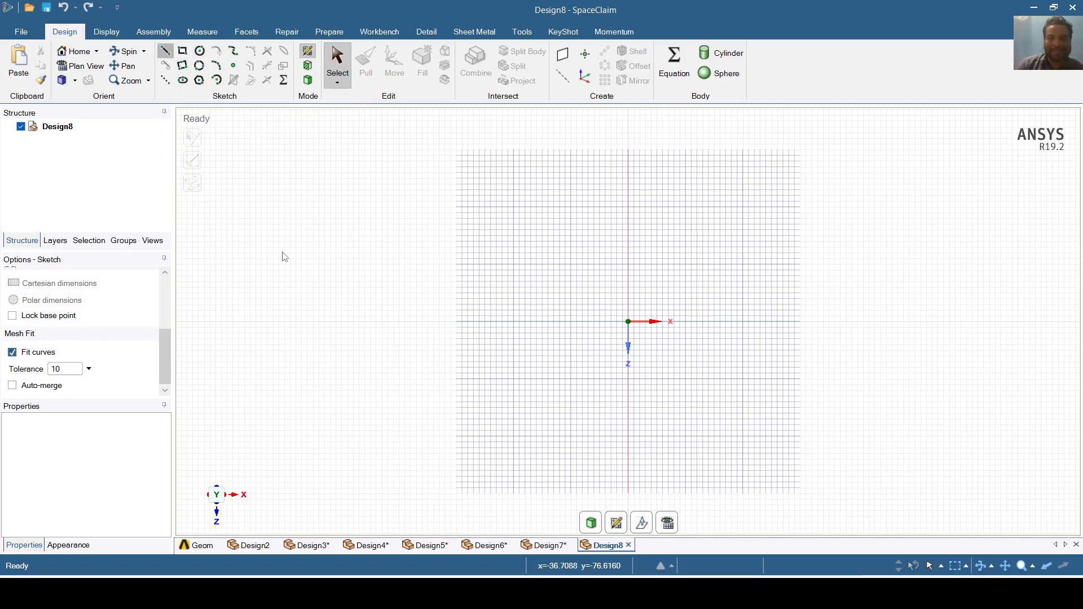
# - Draw a closed four-sided outline of about 40 mm around the origin
pyautogui.click(514, 435)
pyautogui.click(743, 436)
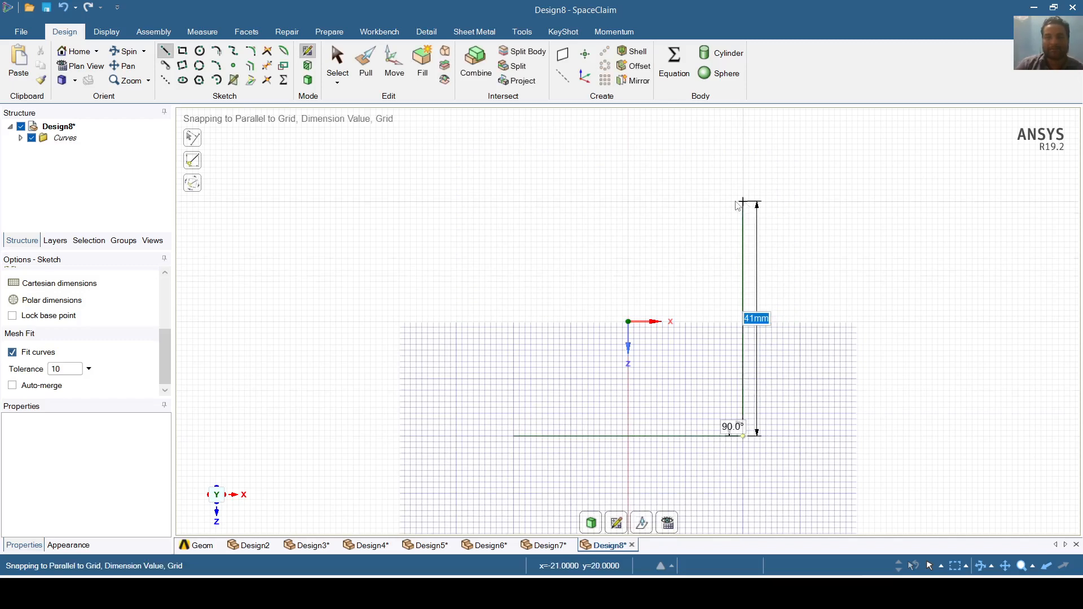
pyautogui.click(507, 218)
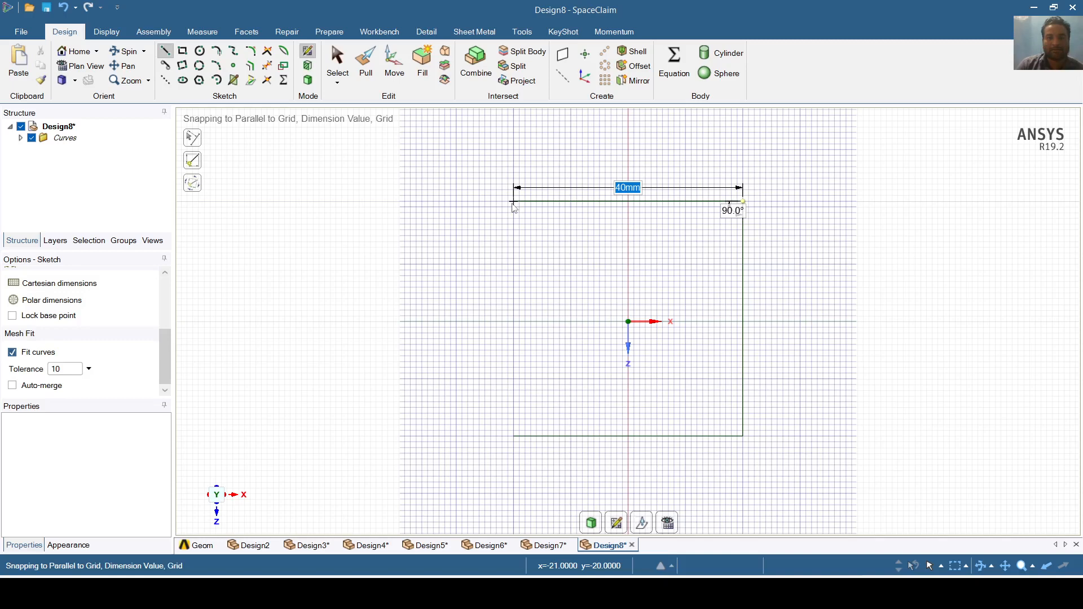
pyautogui.click(513, 202)
pyautogui.click(514, 437)
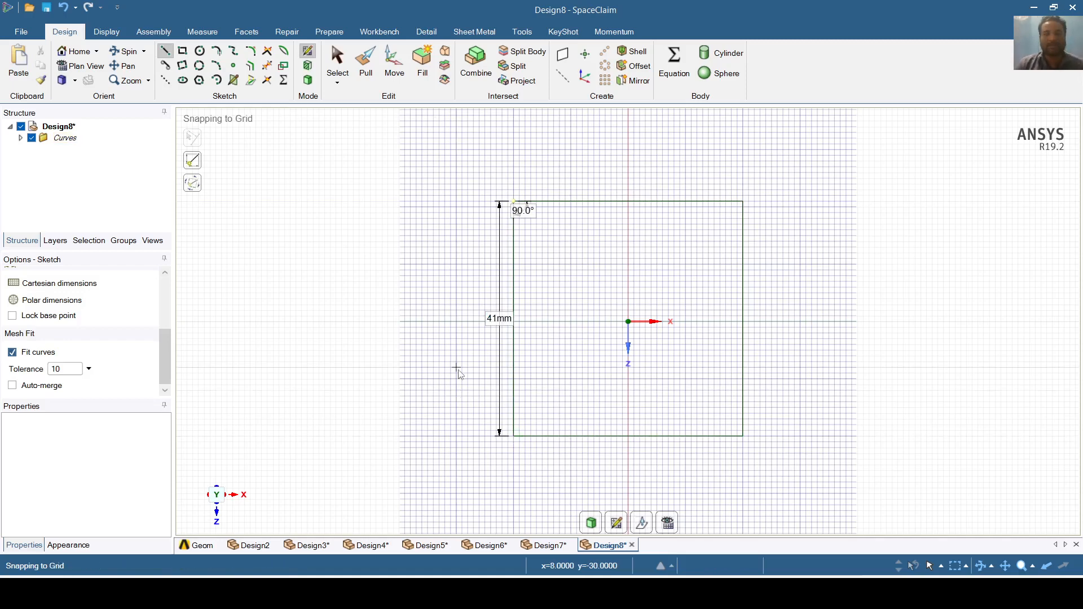
# - Change the left edge's length from 41 mm to 40 mm
pyautogui.click(500, 319)
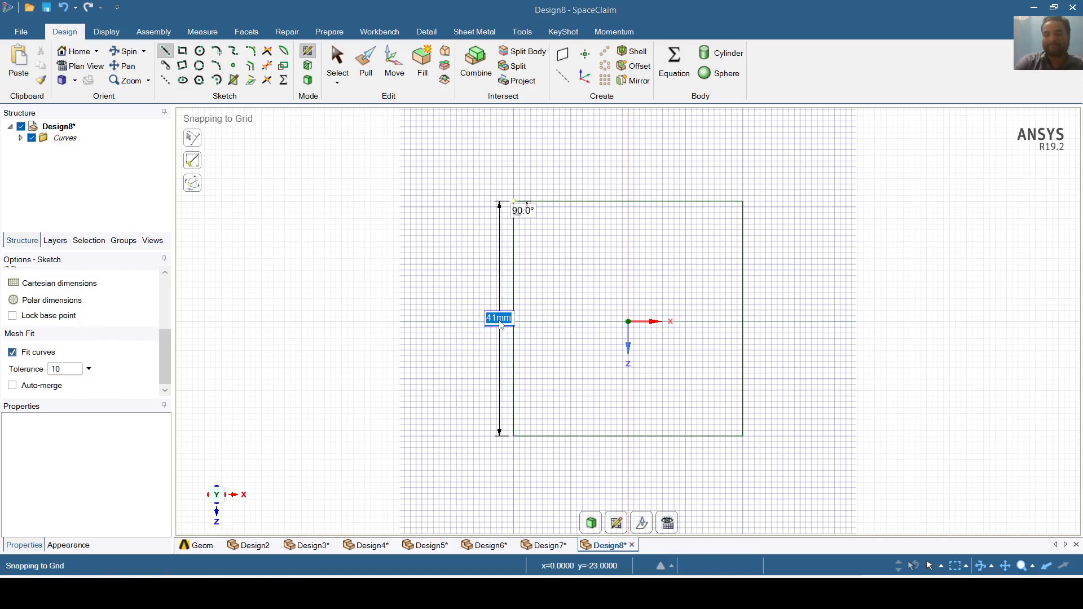
pyautogui.write('40')
pyautogui.press('Return')
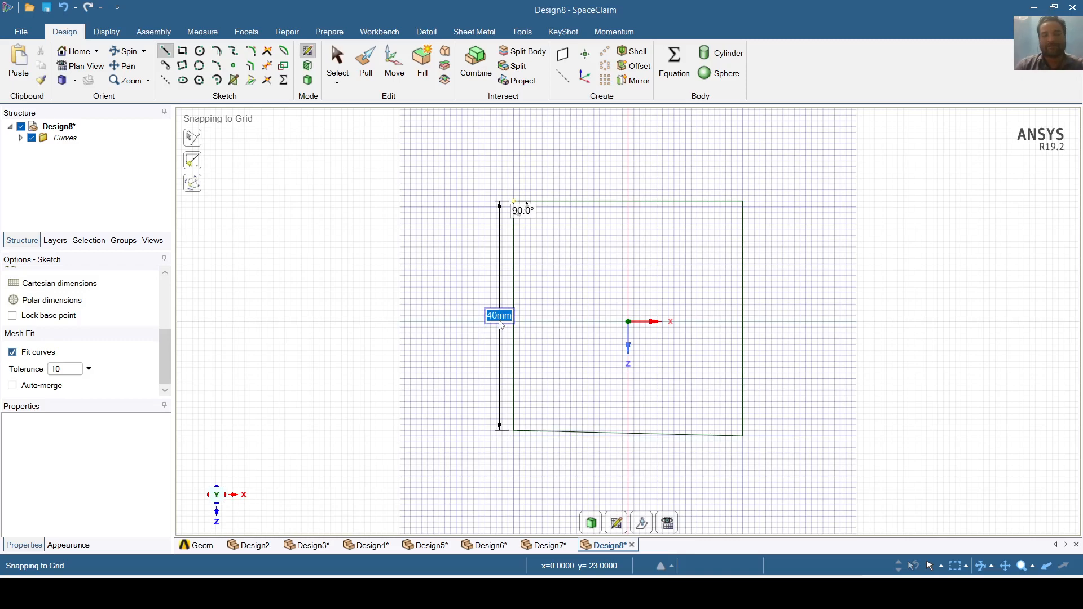
pyautogui.press('Tab')
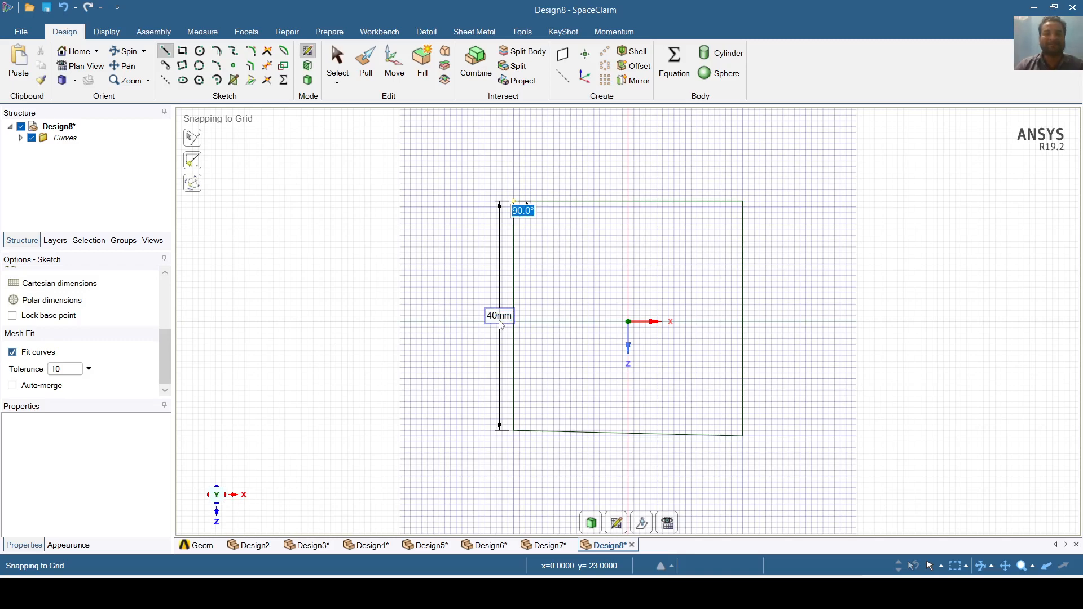
# - Draw two 9 mm squares, one on each side of the vertical axis
pyautogui.click(183, 51)
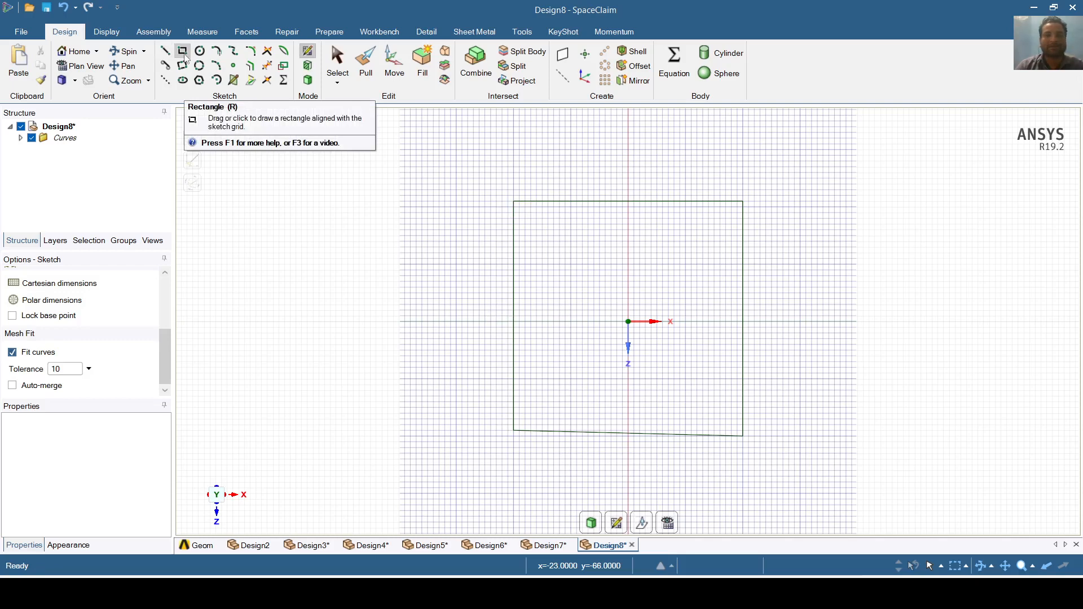
pyautogui.click(542, 322)
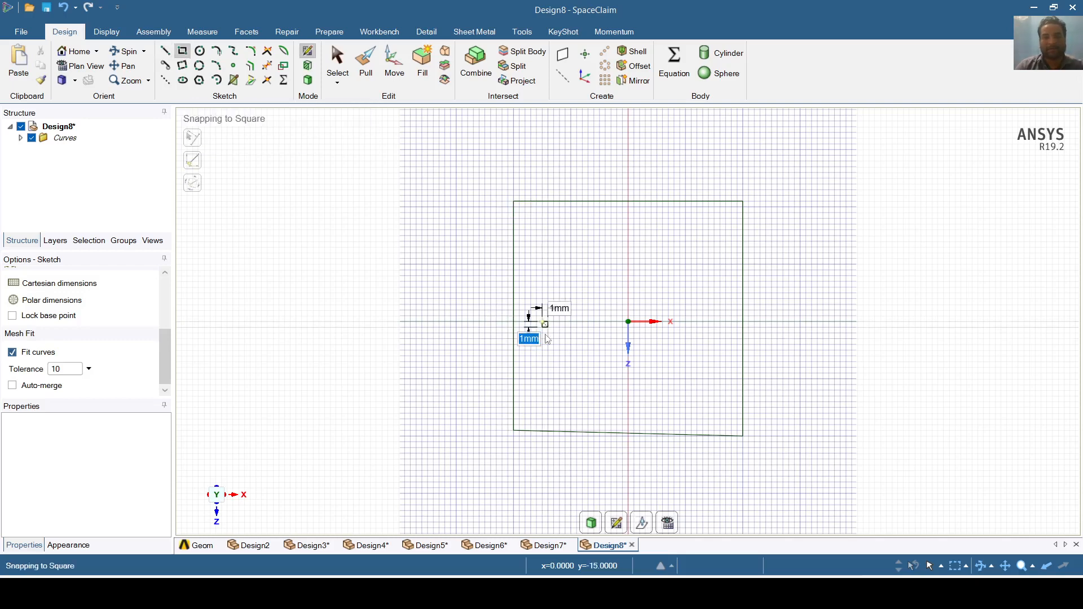
pyautogui.click(599, 374)
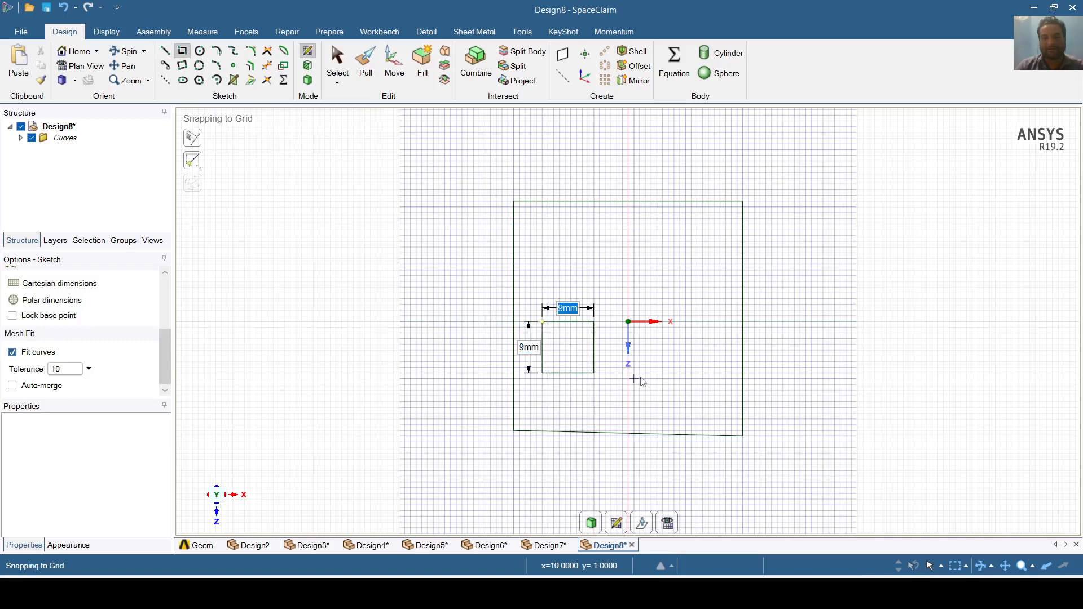
pyautogui.click(669, 374)
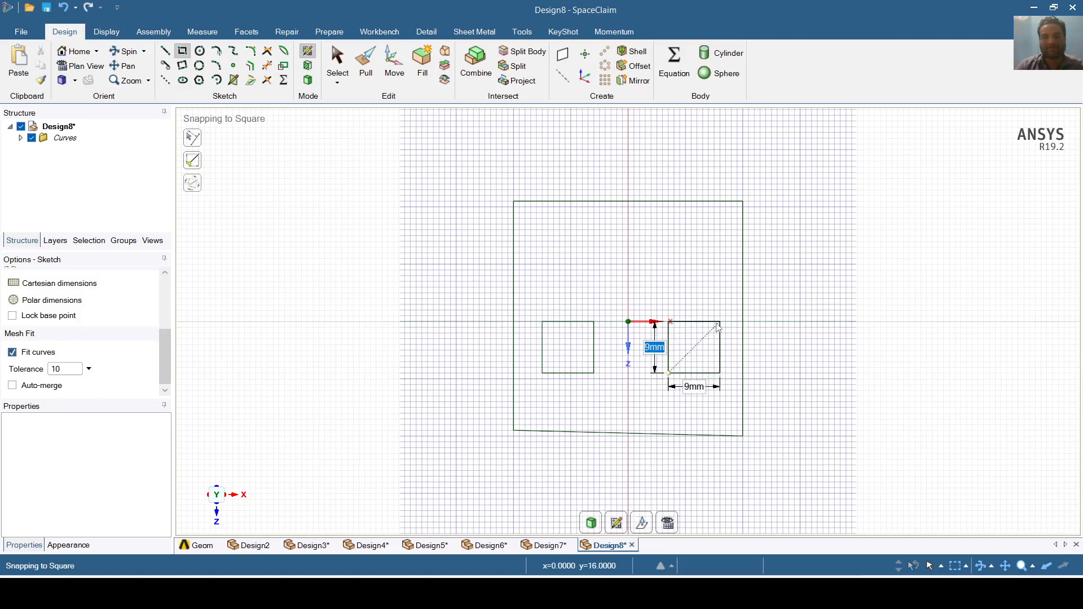
pyautogui.press('Tab')
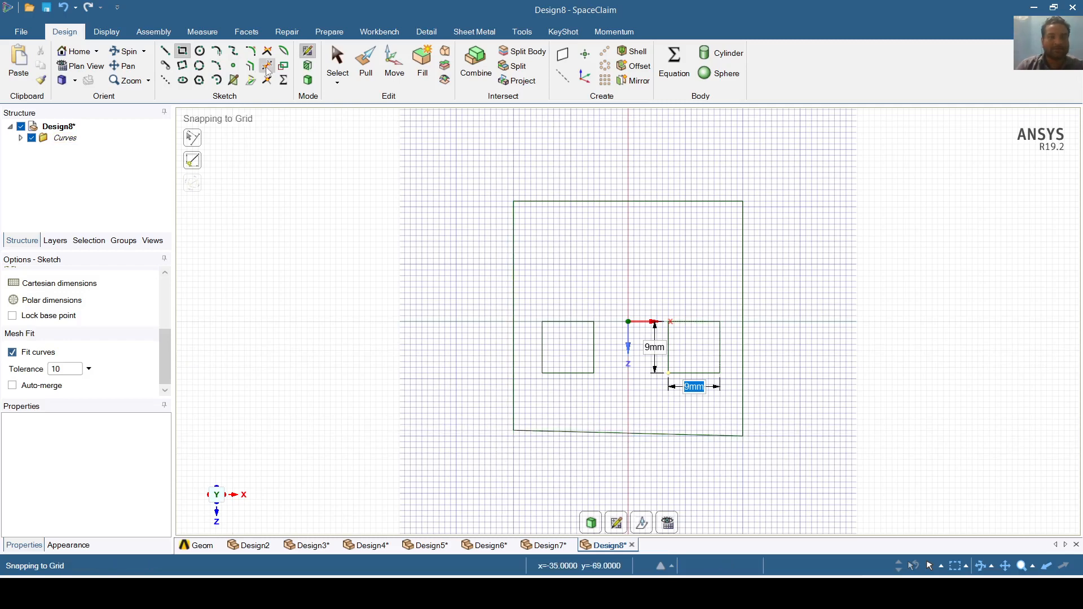
# - Trim away the slanted bottom edge and redraw it as a straight line
pyautogui.press('t')
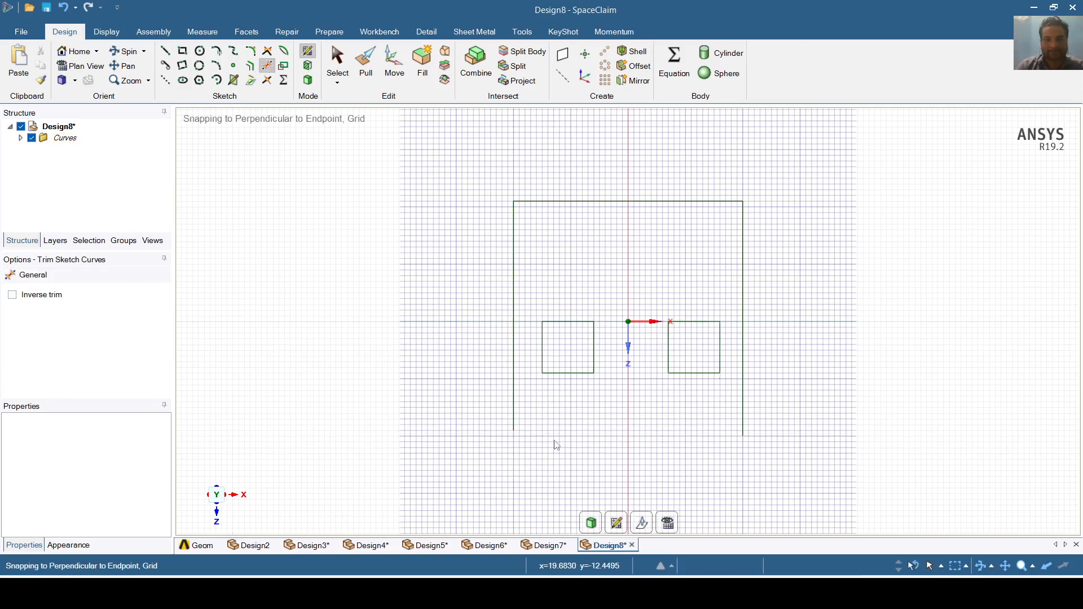
pyautogui.click(565, 433)
pyautogui.press('l')
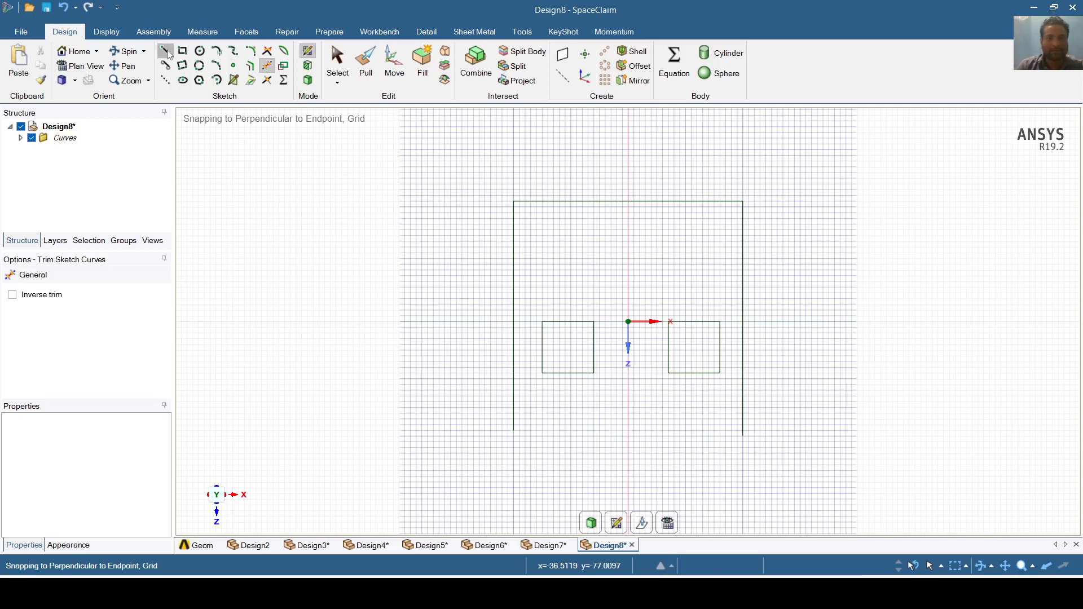
pyautogui.click(743, 436)
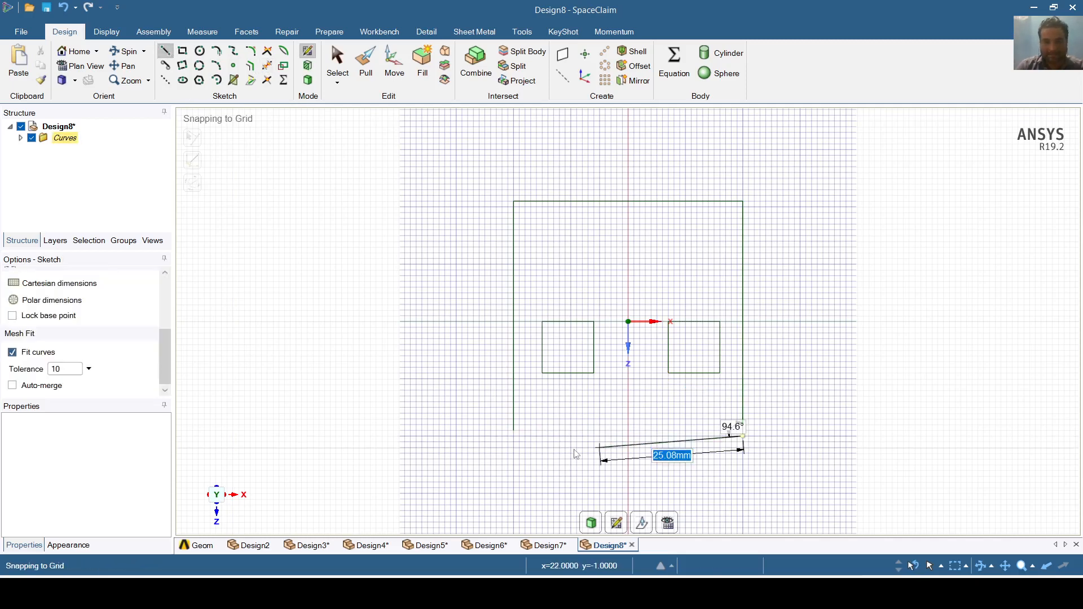
pyautogui.click(513, 436)
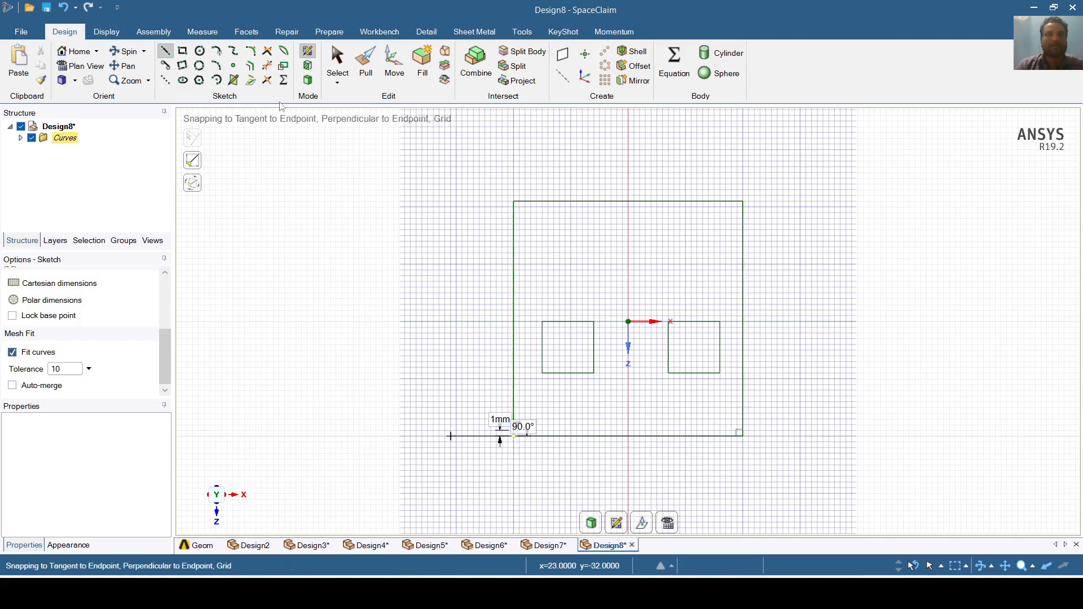
pyautogui.click(335, 72)
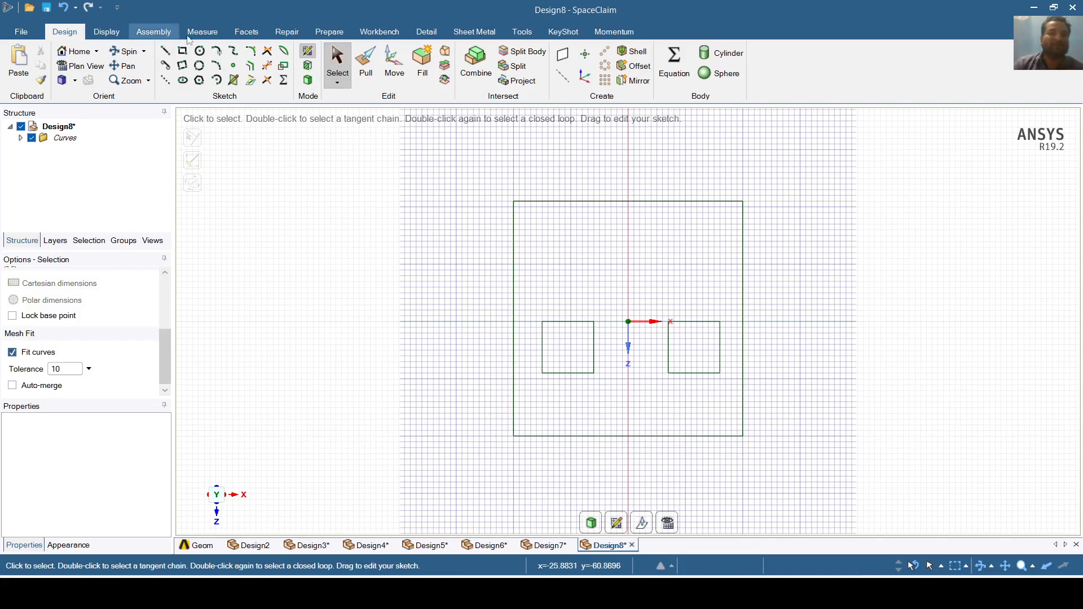
# - Draw a 7 mm diameter circle centred in the left square and another in the right square
pyautogui.click(201, 52)
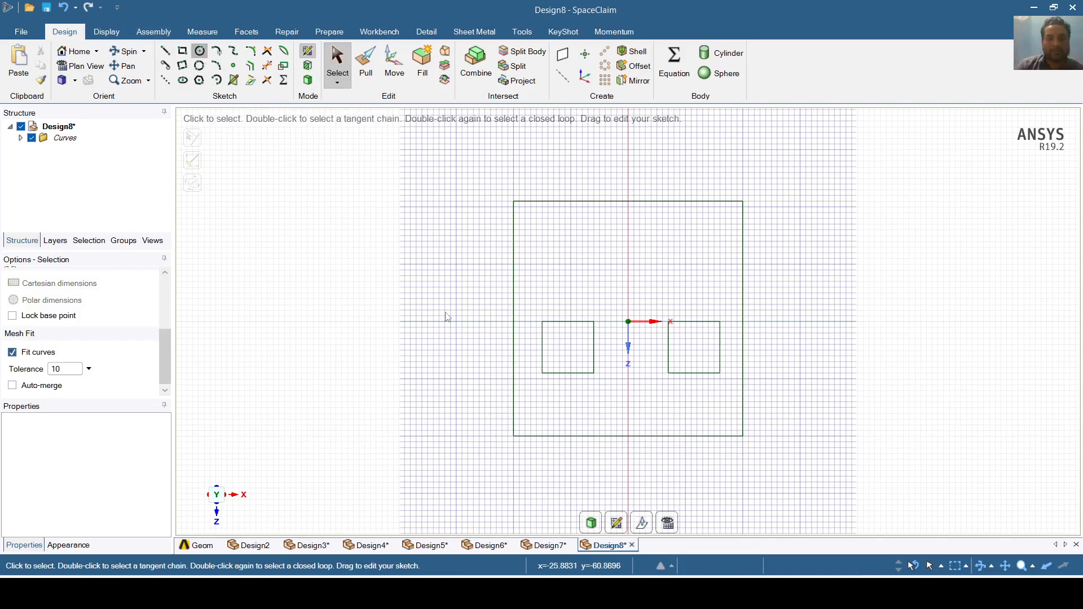
pyautogui.click(565, 350)
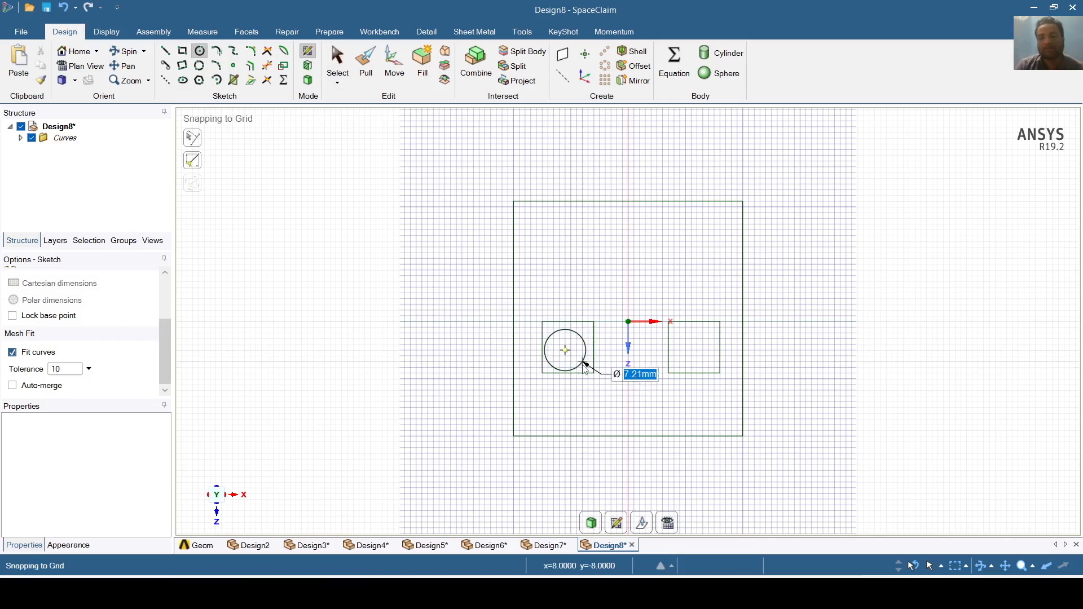
pyautogui.write('7')
pyautogui.press('Return')
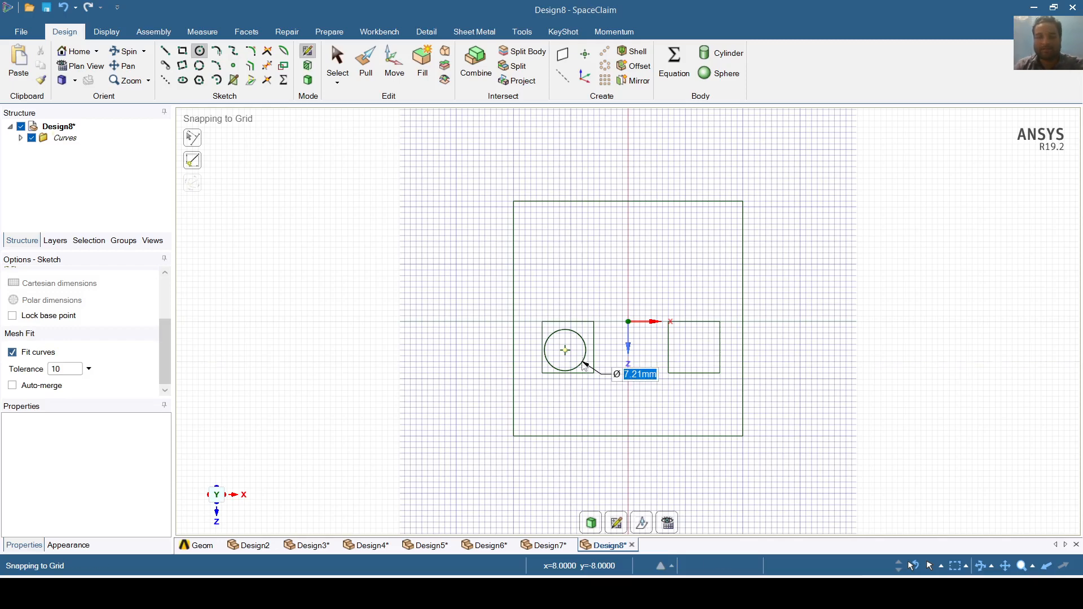
pyautogui.click(697, 350)
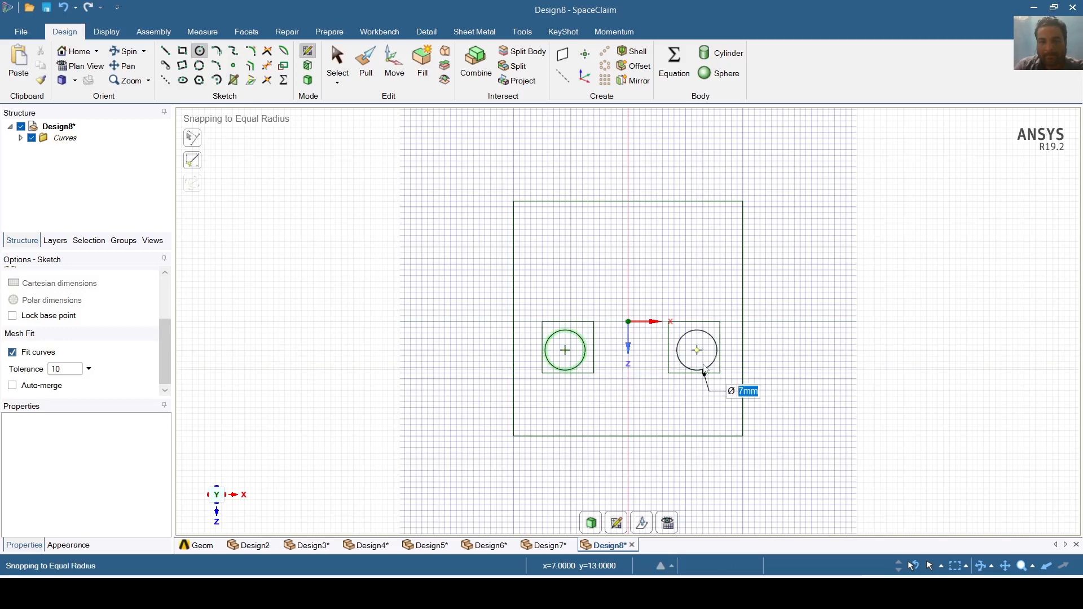
pyautogui.write('7')
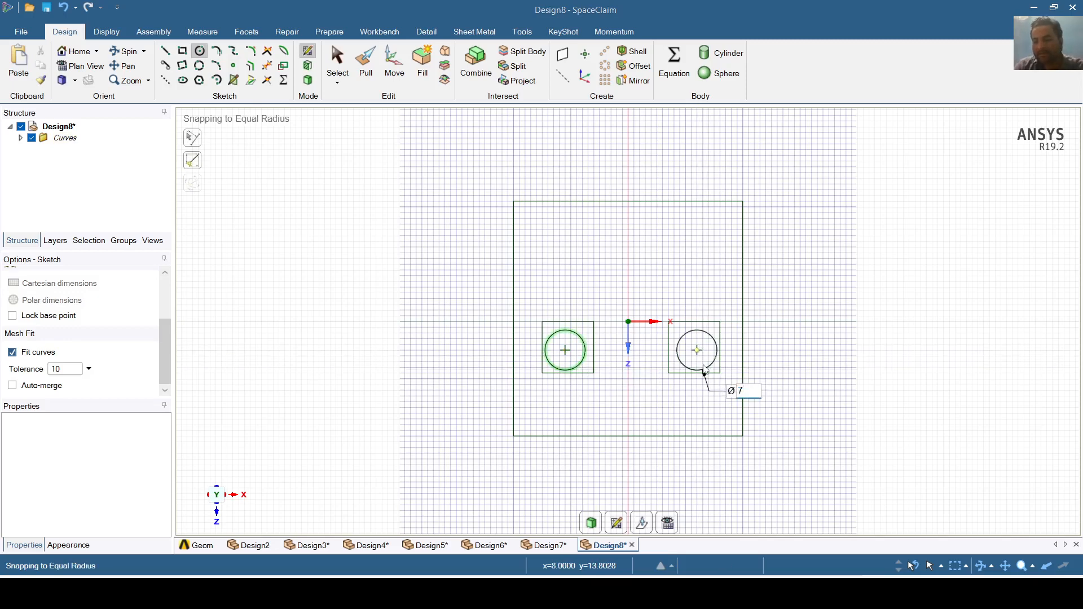
pyautogui.press('Return')
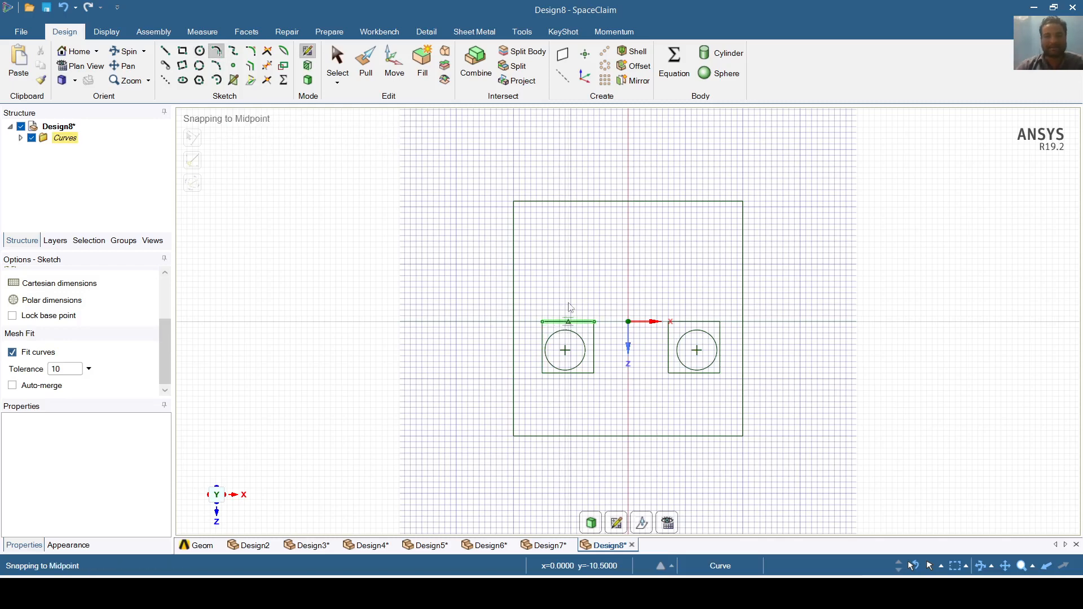
pyautogui.click(573, 296)
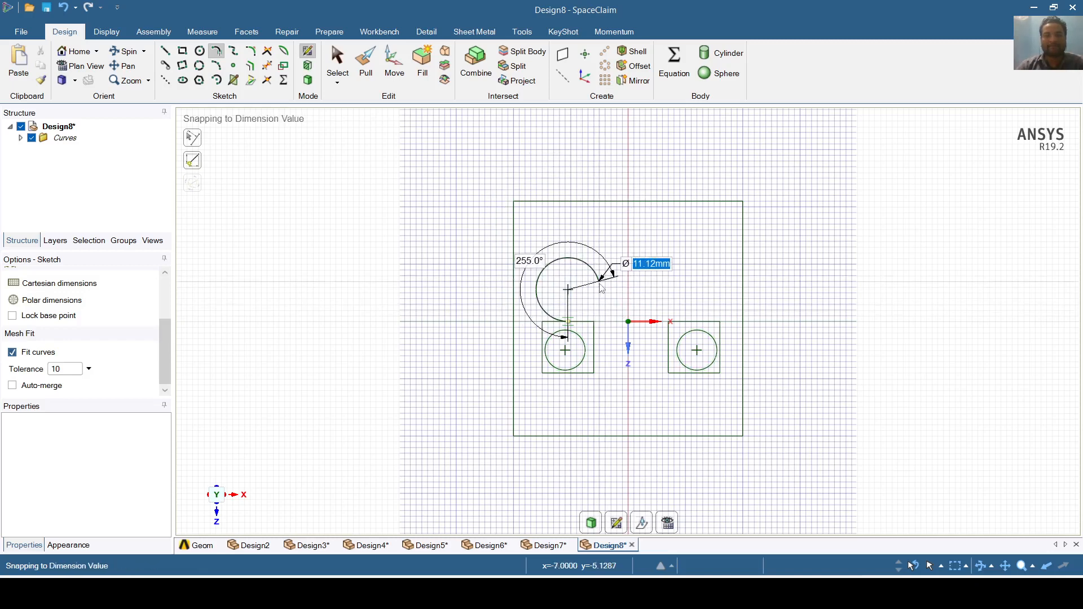
pyautogui.click(602, 289)
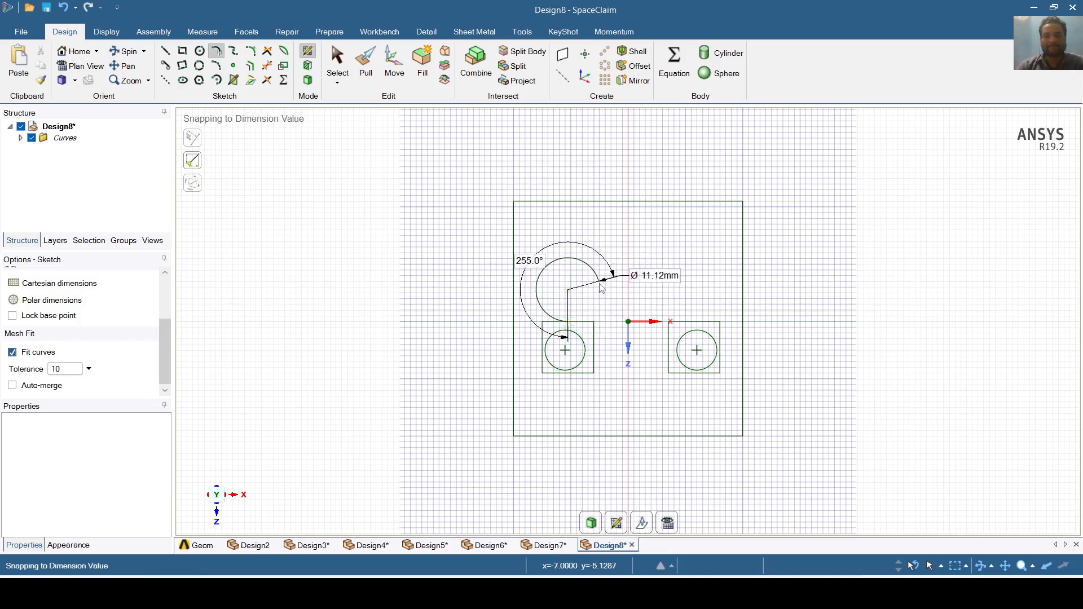
pyautogui.click(695, 323)
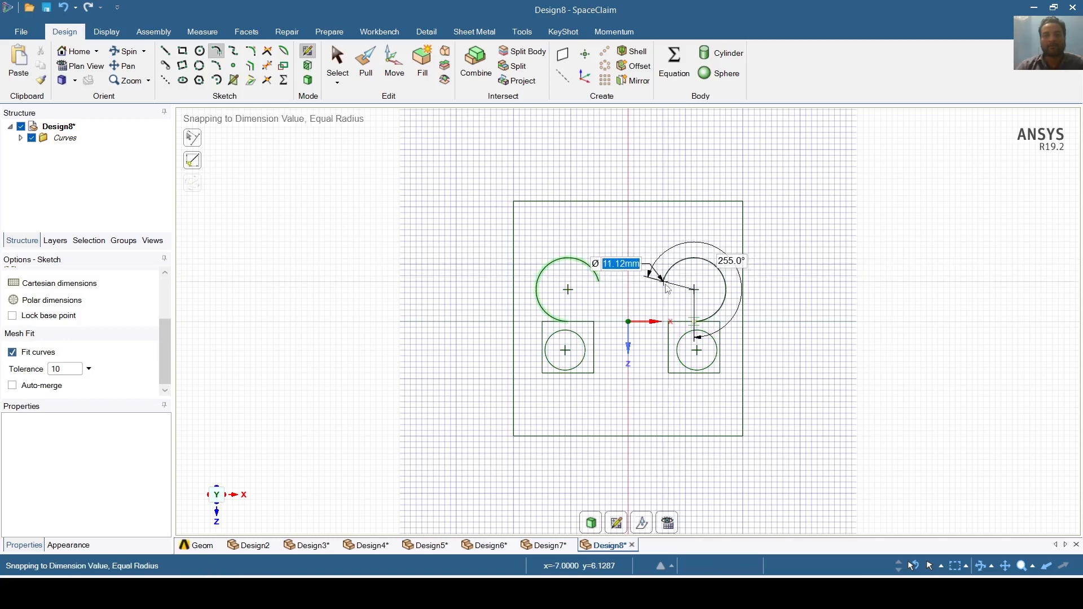
pyautogui.click(667, 289)
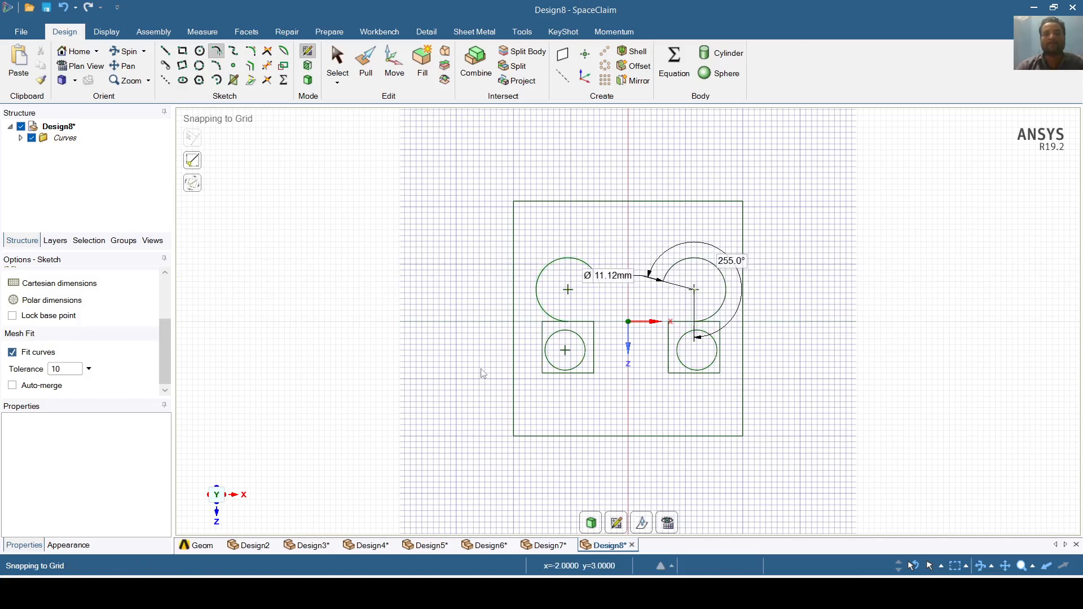
pyautogui.press('Escape')
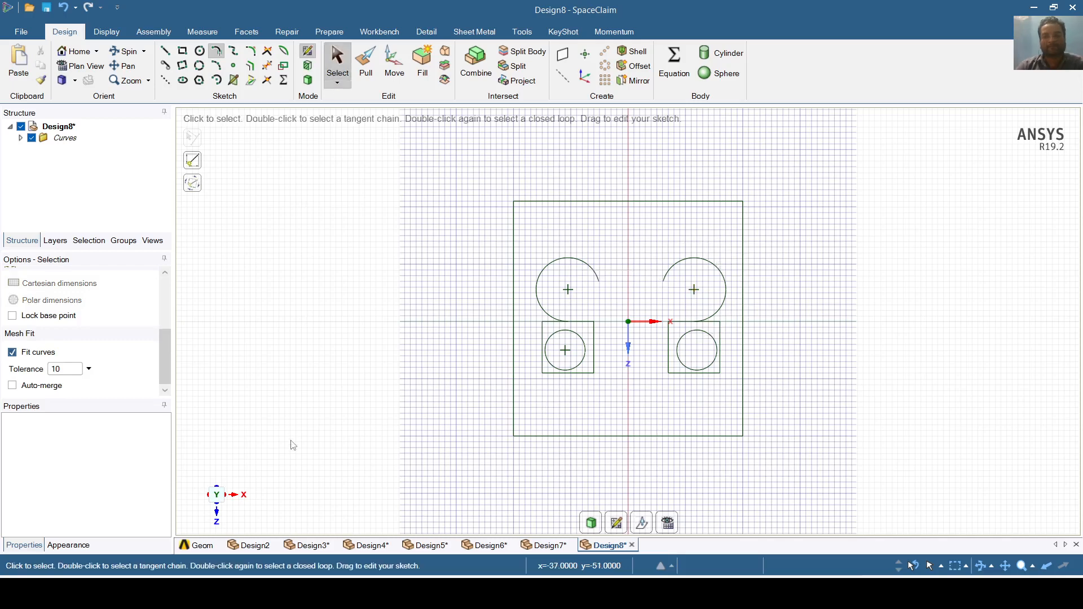
# - Draw a spline from the bottom-left corner sweeping left and up to top-edge height
pyautogui.click(233, 52)
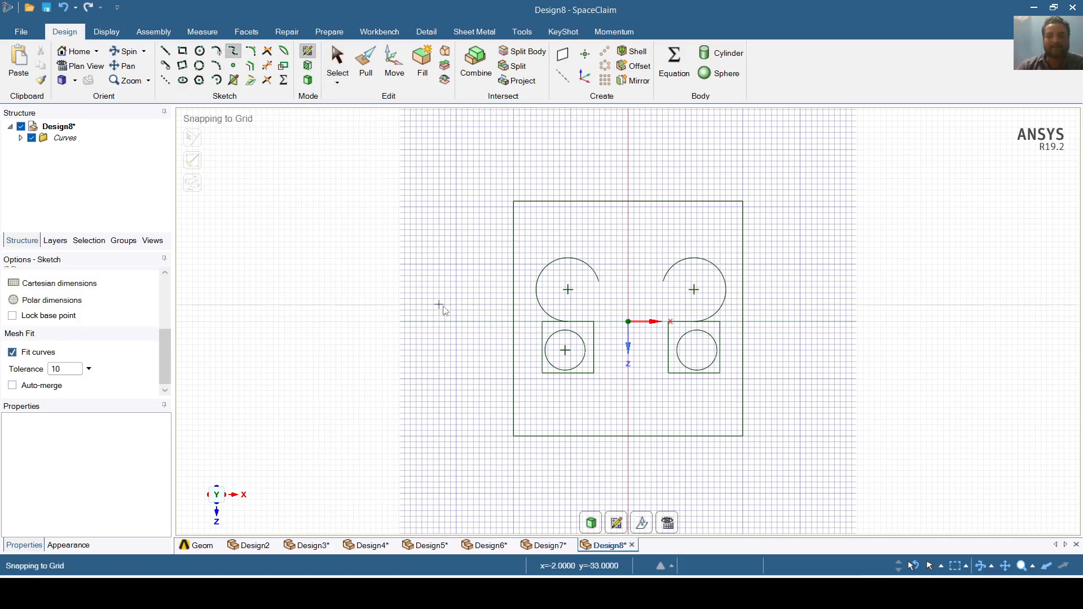
pyautogui.click(514, 436)
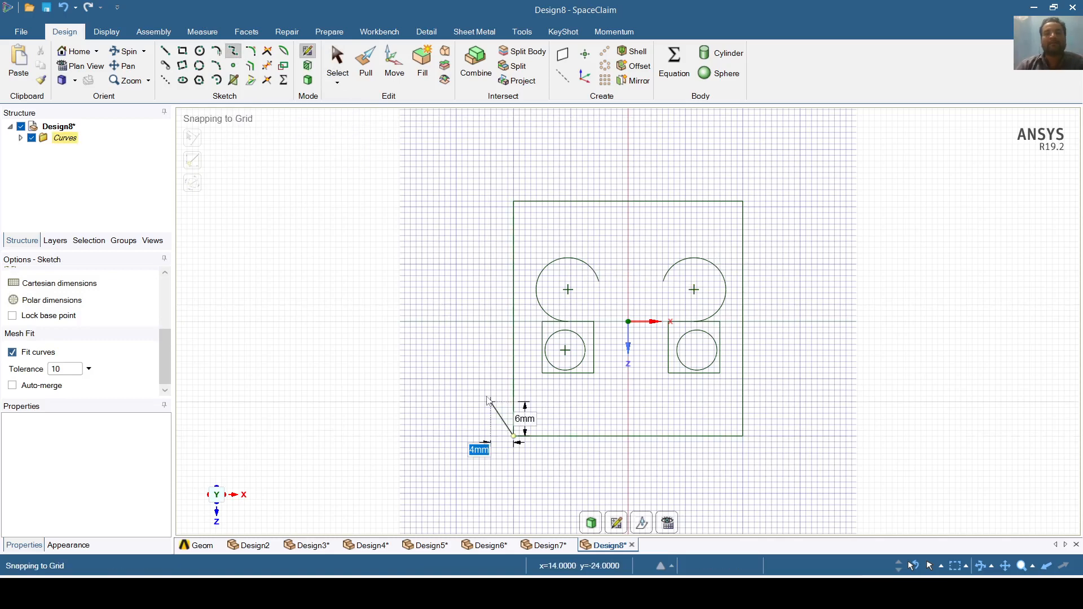
pyautogui.click(485, 390)
pyautogui.click(434, 327)
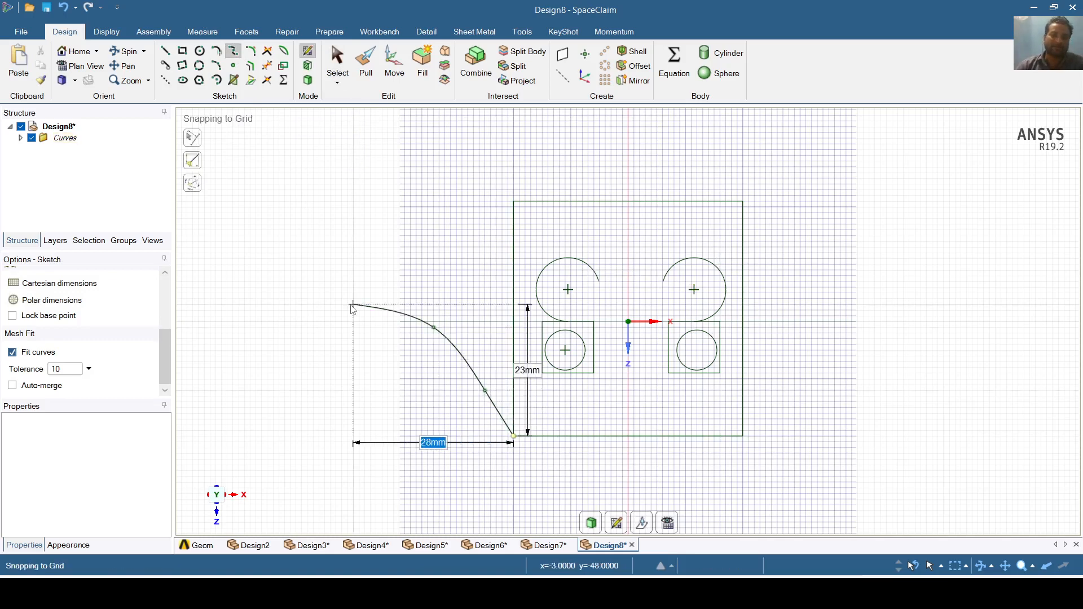
pyautogui.click(348, 305)
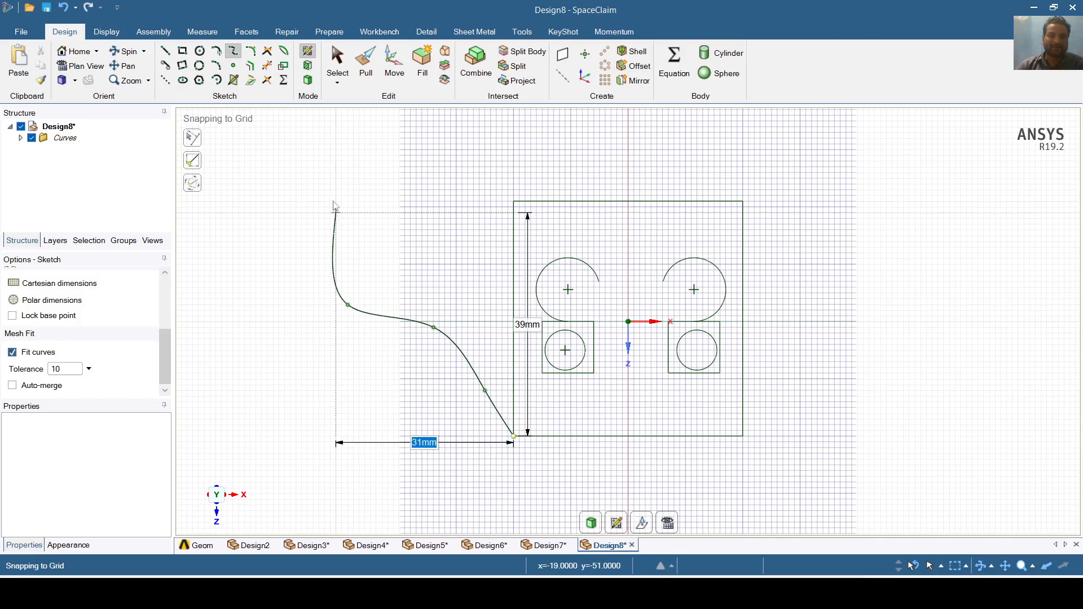
pyautogui.doubleClick(331, 203)
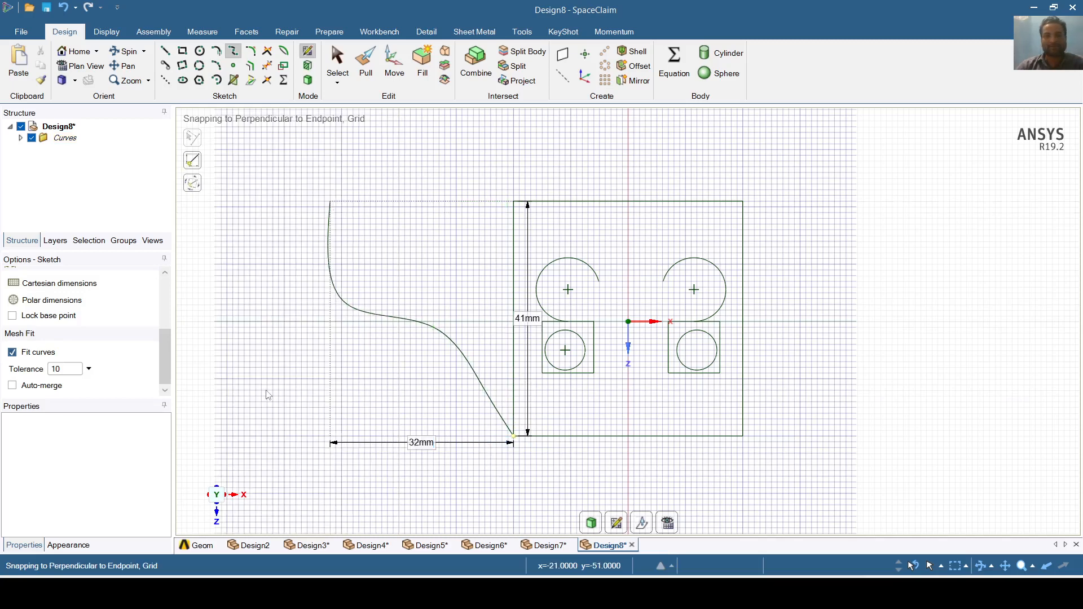
# - Draw a mirroring spline from the bottom-right corner up to top-edge height
pyautogui.click(744, 436)
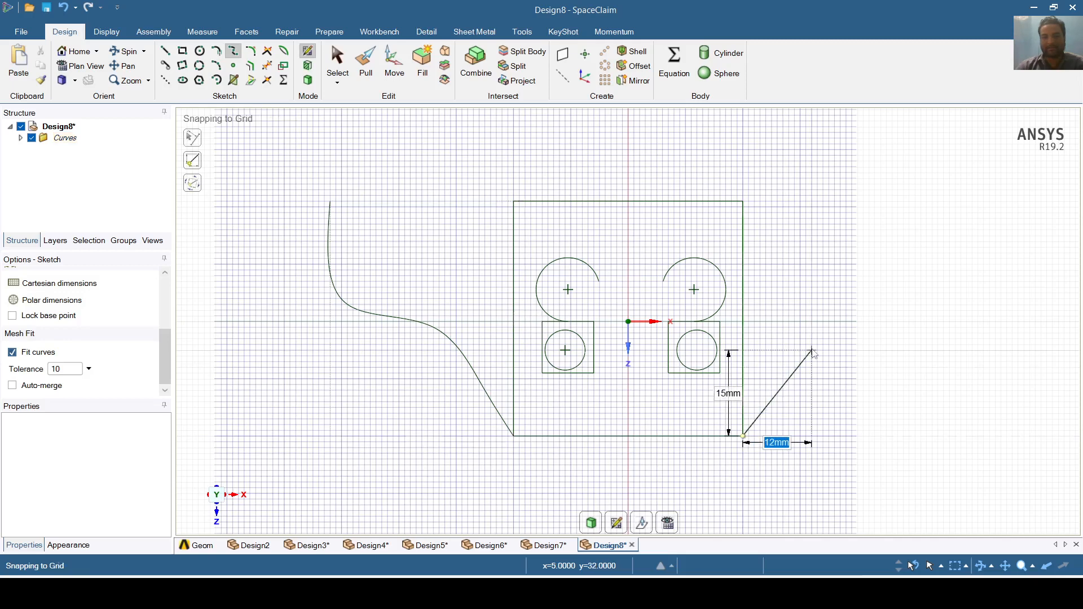
pyautogui.click(813, 350)
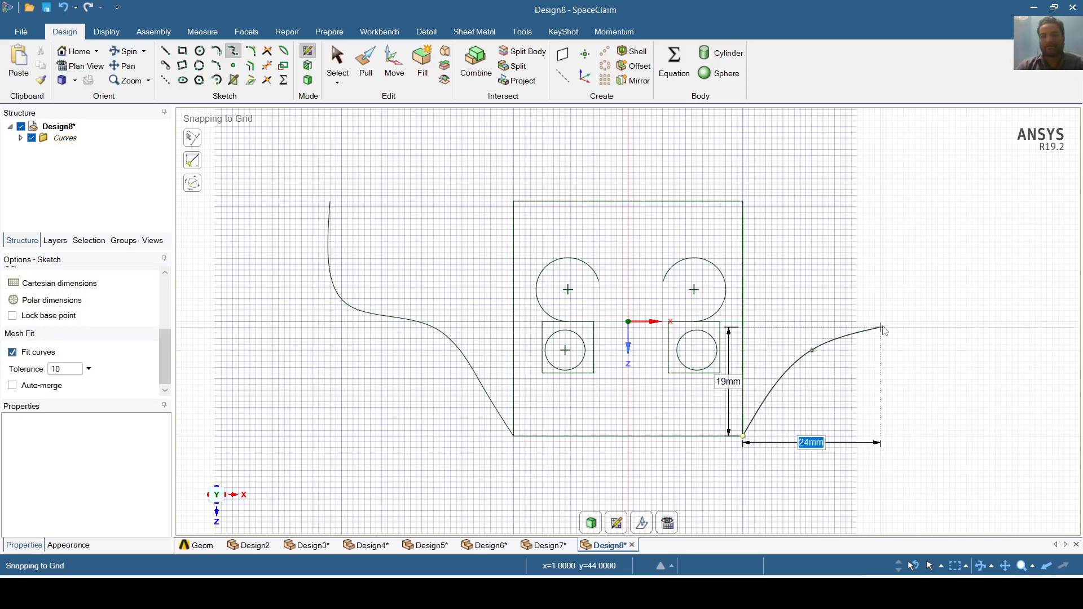
pyautogui.click(881, 322)
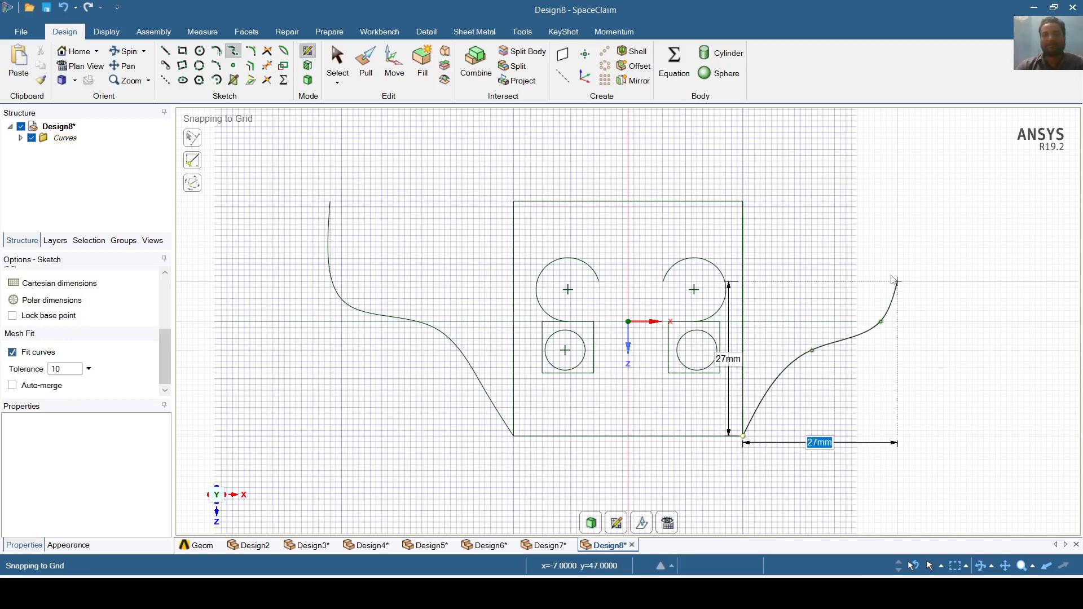
pyautogui.doubleClick(897, 202)
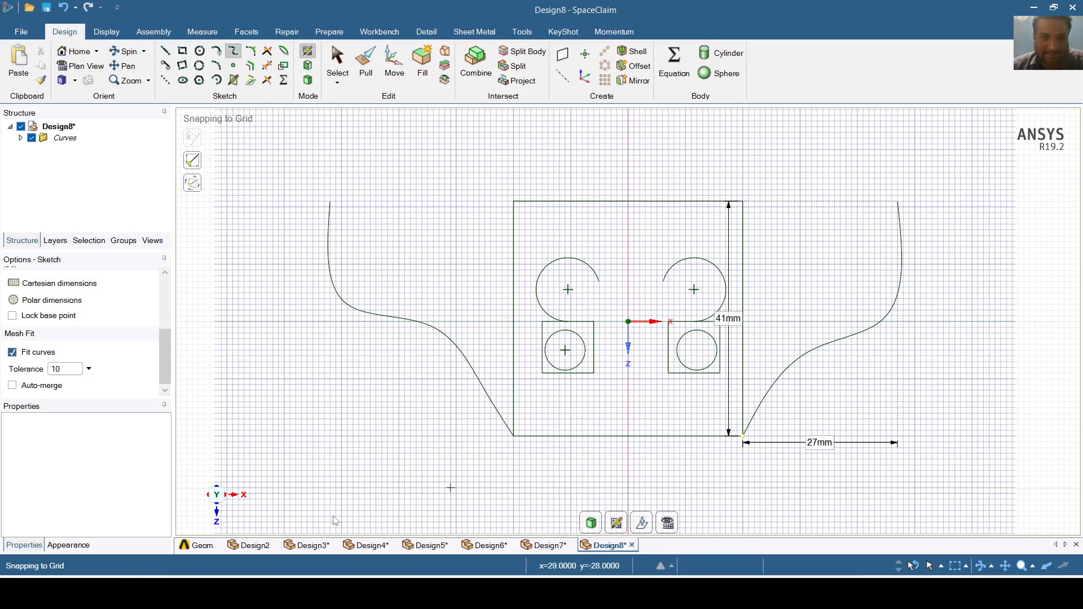
# - Fillet the outline's top-left and top-right corners with a 6 mm radius
pyautogui.click(250, 53)
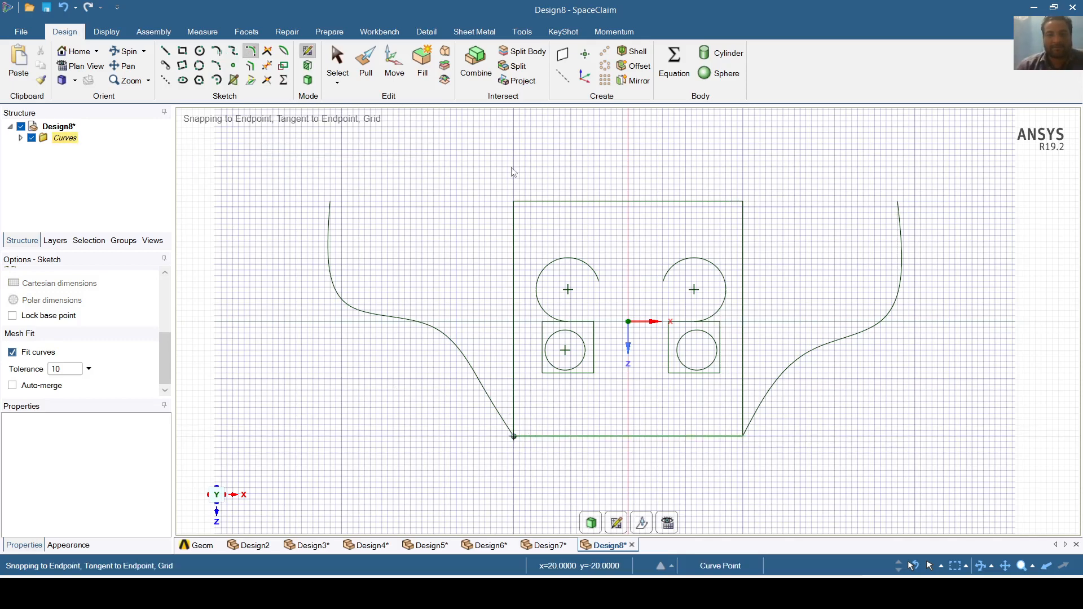
pyautogui.click(522, 211)
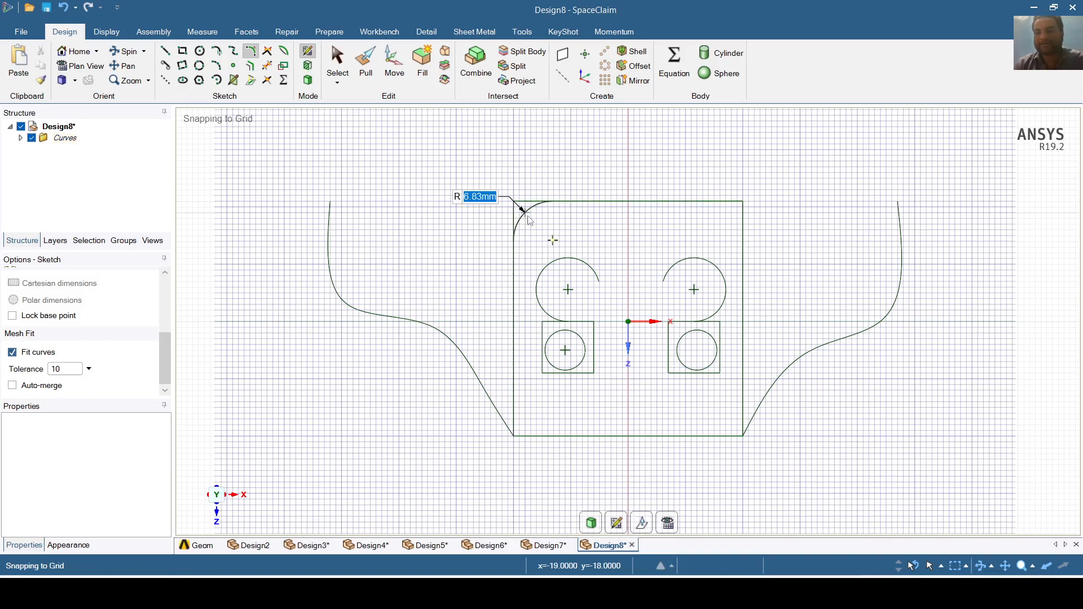
pyautogui.write('6')
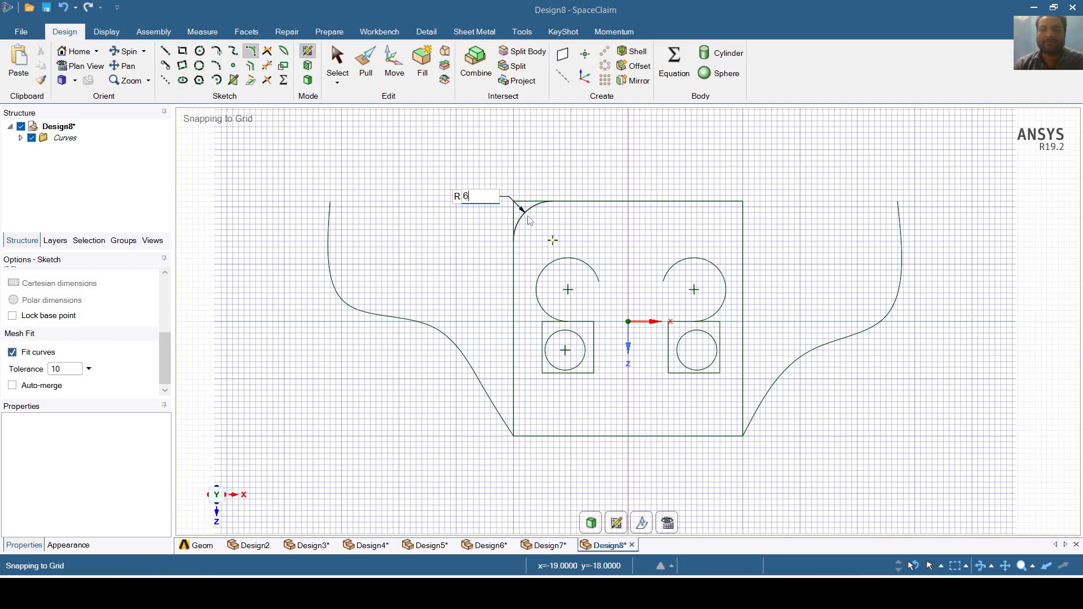
pyautogui.press('Return')
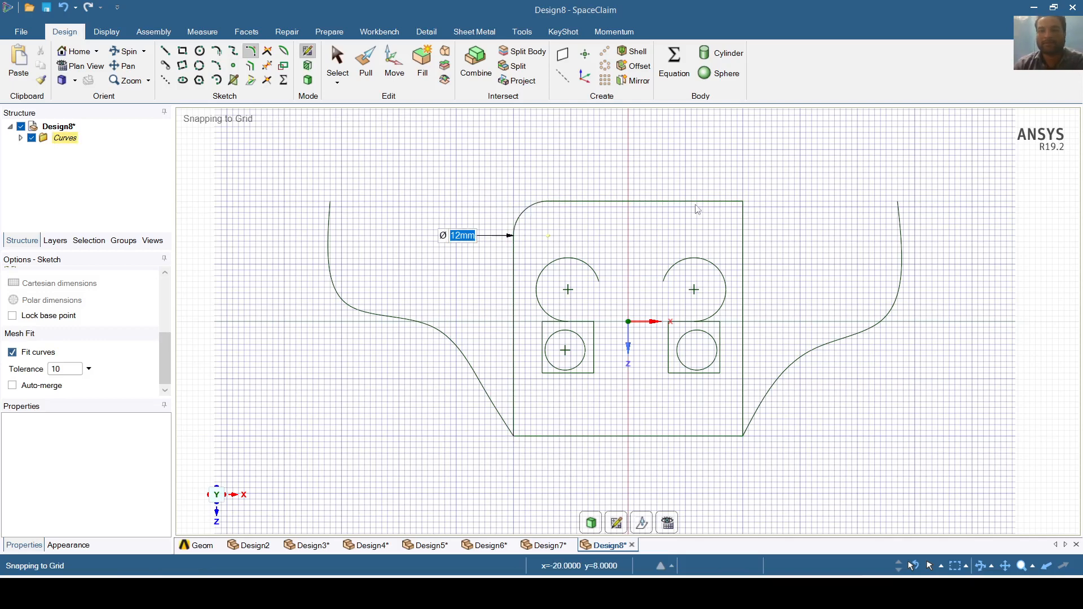
pyautogui.click(736, 216)
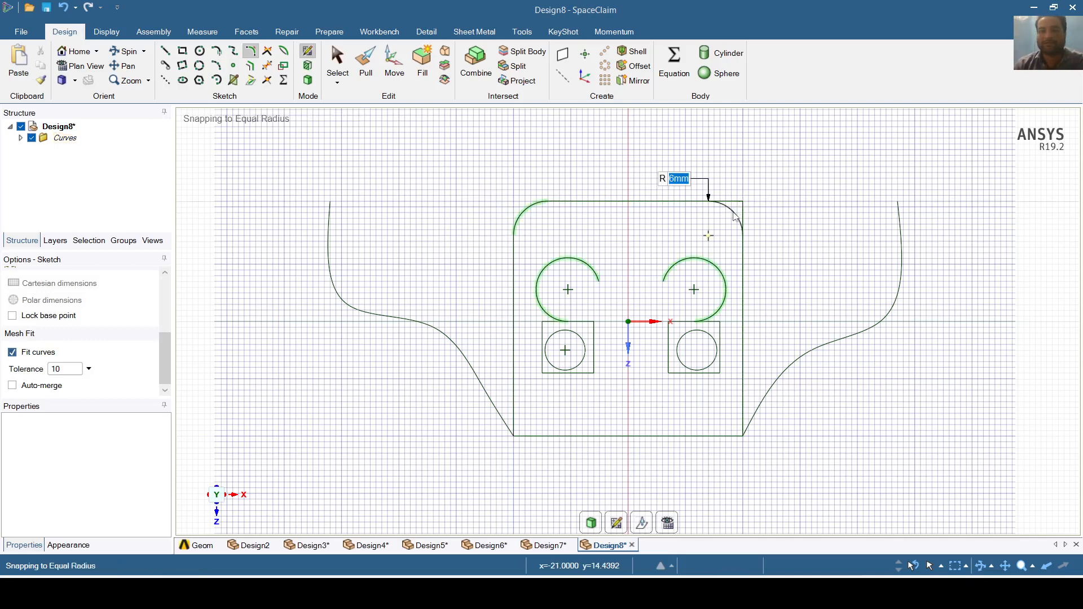
pyautogui.press('Return')
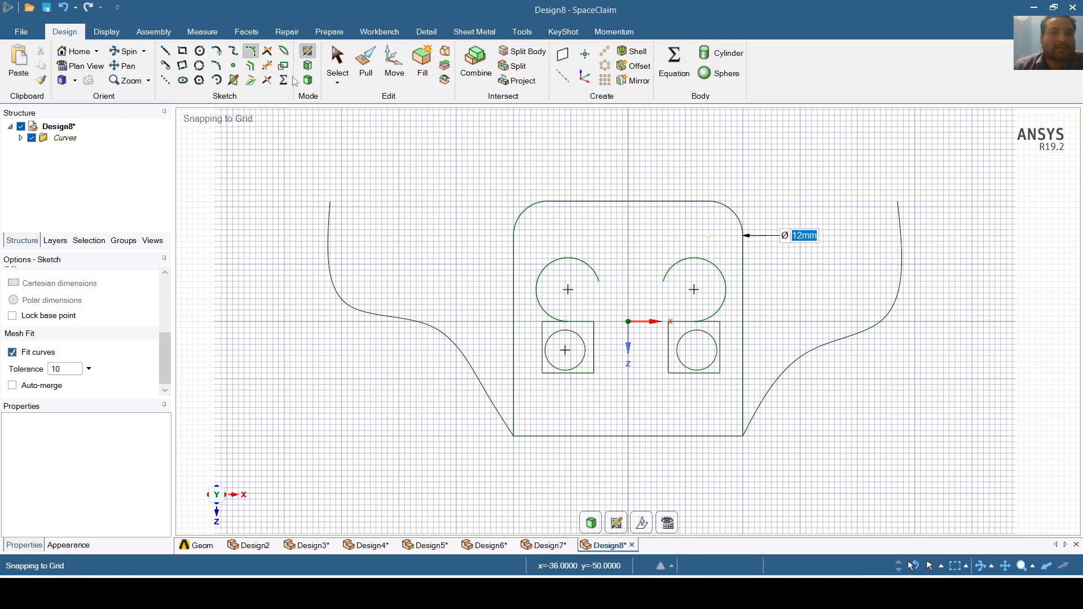
# - Start bending the left square's bottom edge into a 180° arc of 4.5 mm radius
pyautogui.click(268, 54)
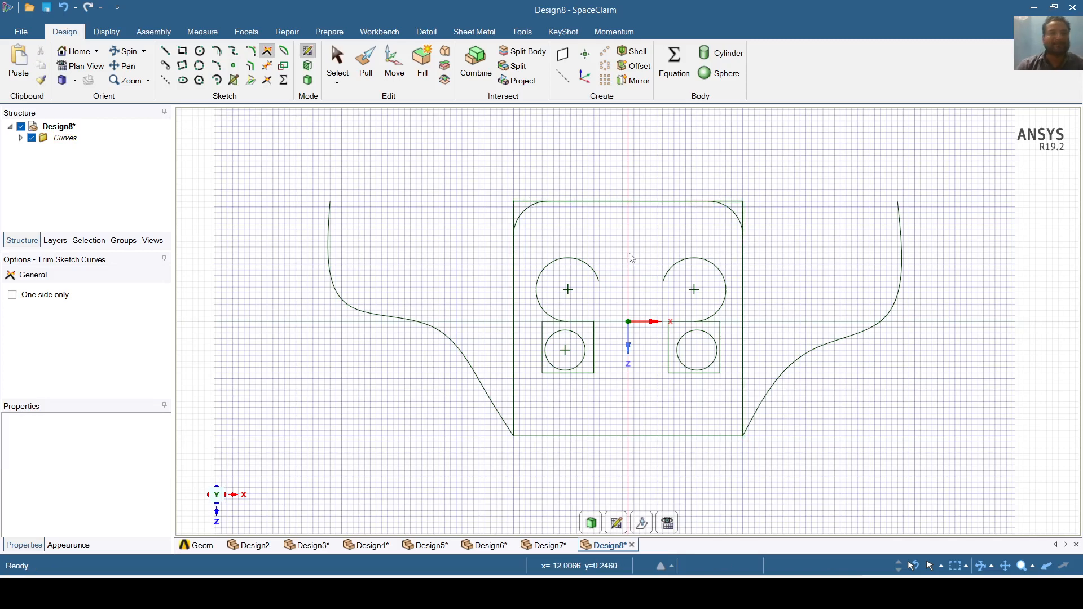
pyautogui.click(286, 57)
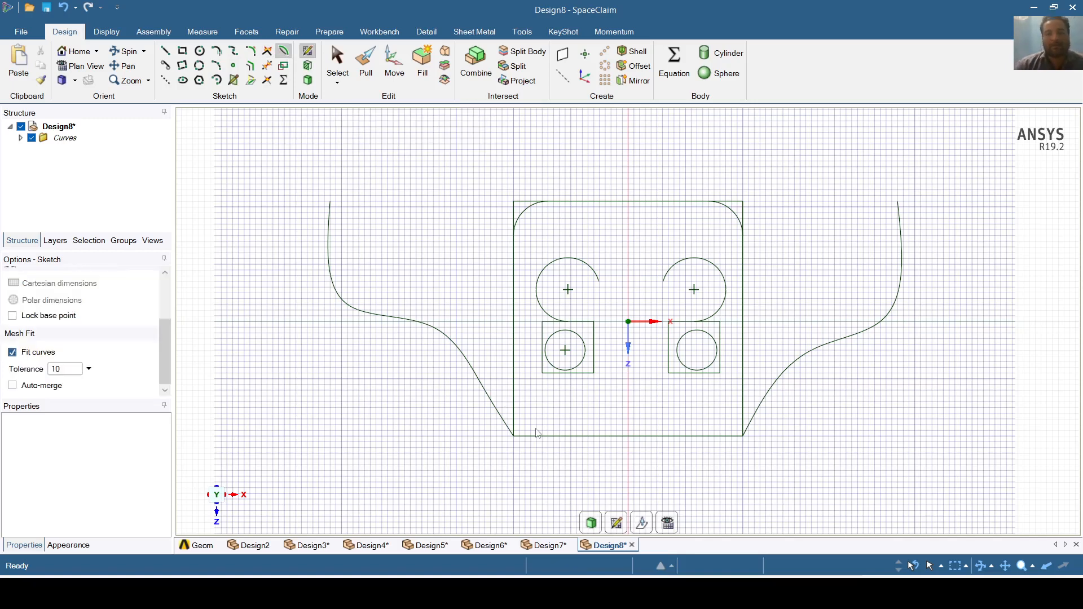
pyautogui.moveTo(572, 392); pyautogui.dragTo(572, 396)
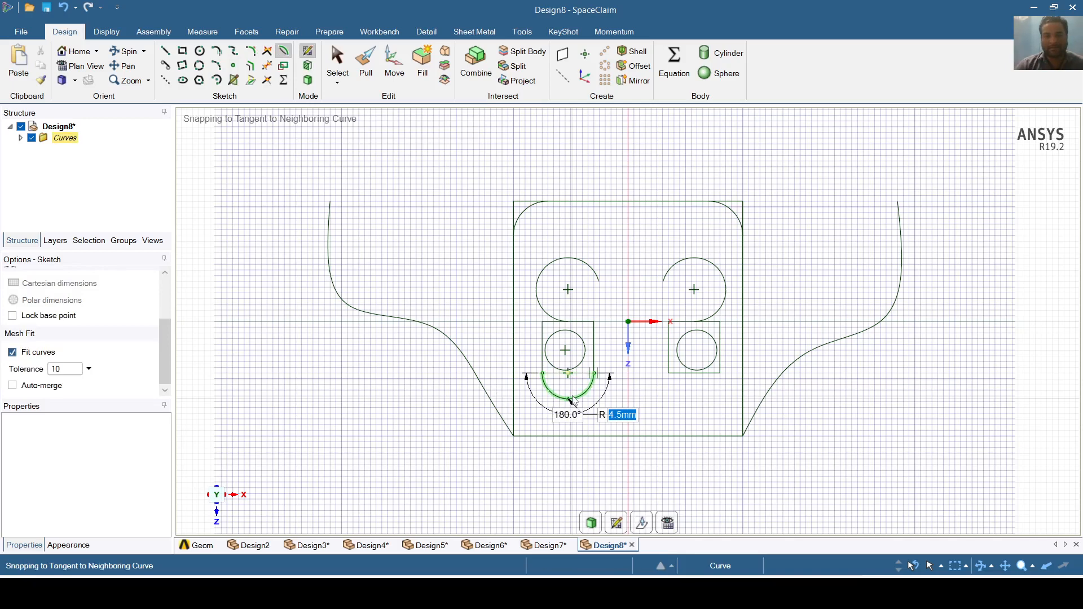
# - Bend both squares' bottom edges into R4.5 semicircles and bow the plate's side edges outward
pyautogui.moveTo(572, 400); pyautogui.dragTo(572, 399)
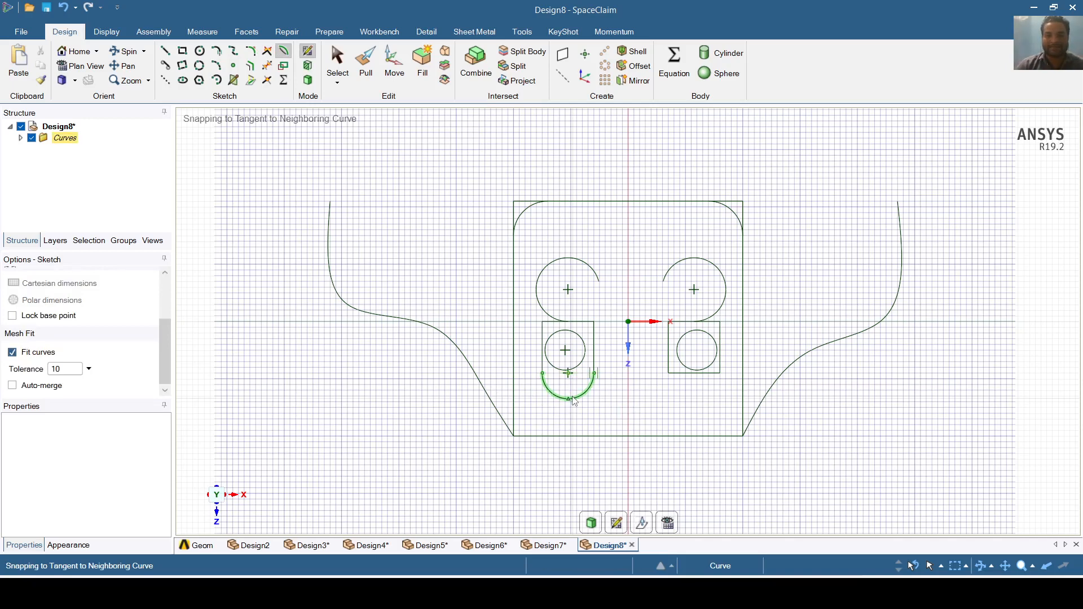
pyautogui.moveTo(700, 394); pyautogui.dragTo(702, 400)
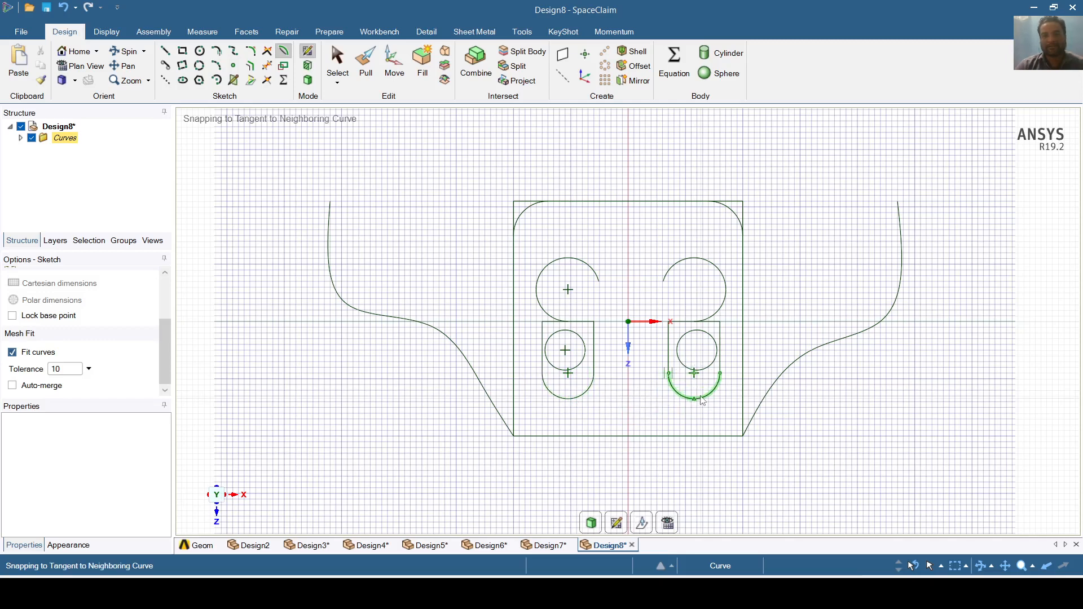
pyautogui.moveTo(744, 322); pyautogui.dragTo(784, 320)
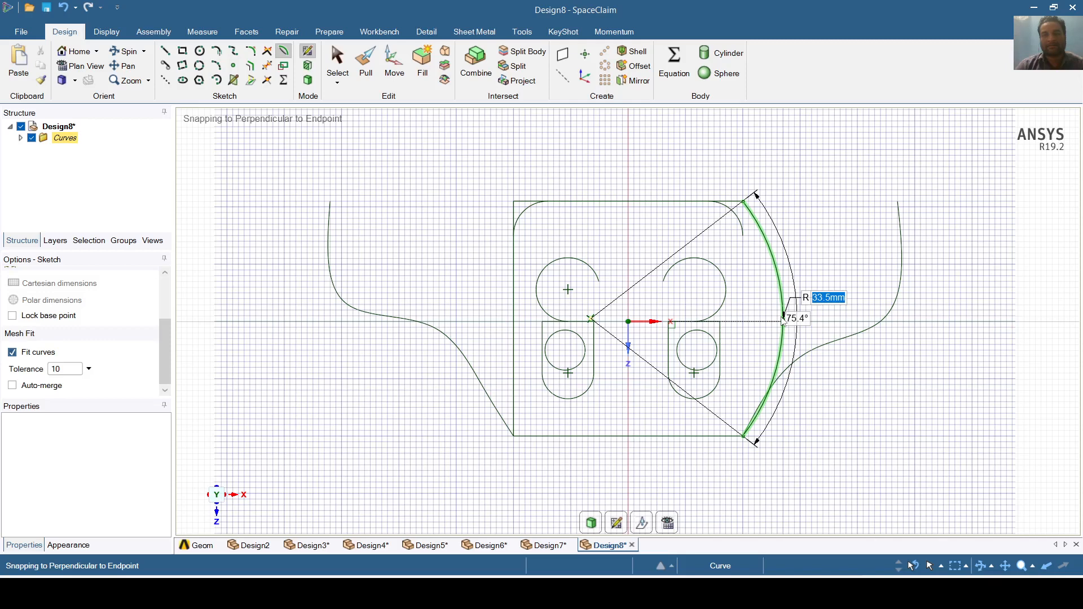
pyautogui.moveTo(784, 320); pyautogui.dragTo(784, 320)
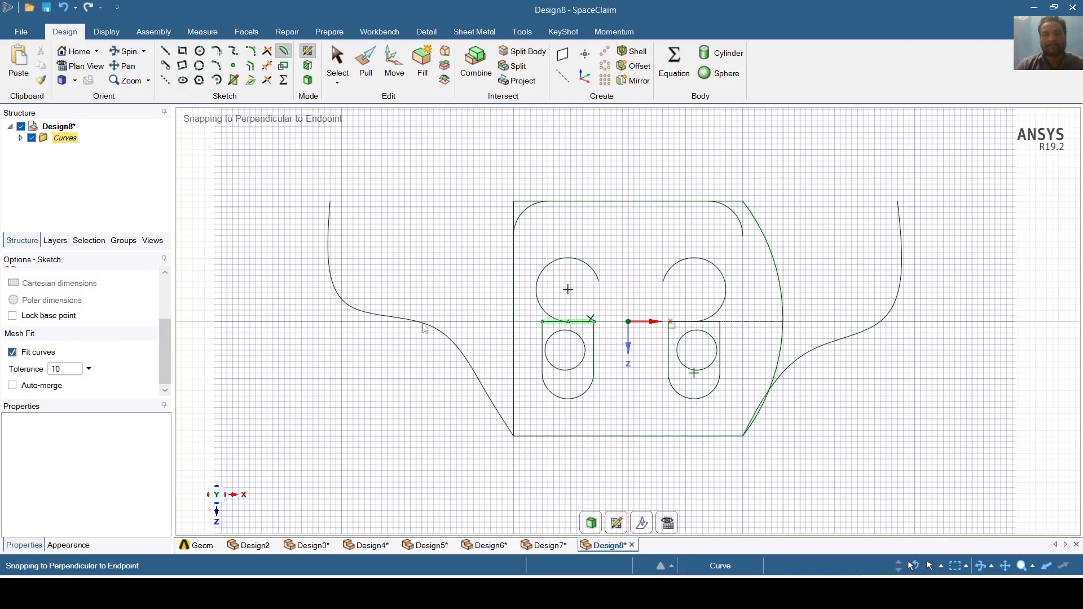
pyautogui.moveTo(514, 323); pyautogui.dragTo(485, 325)
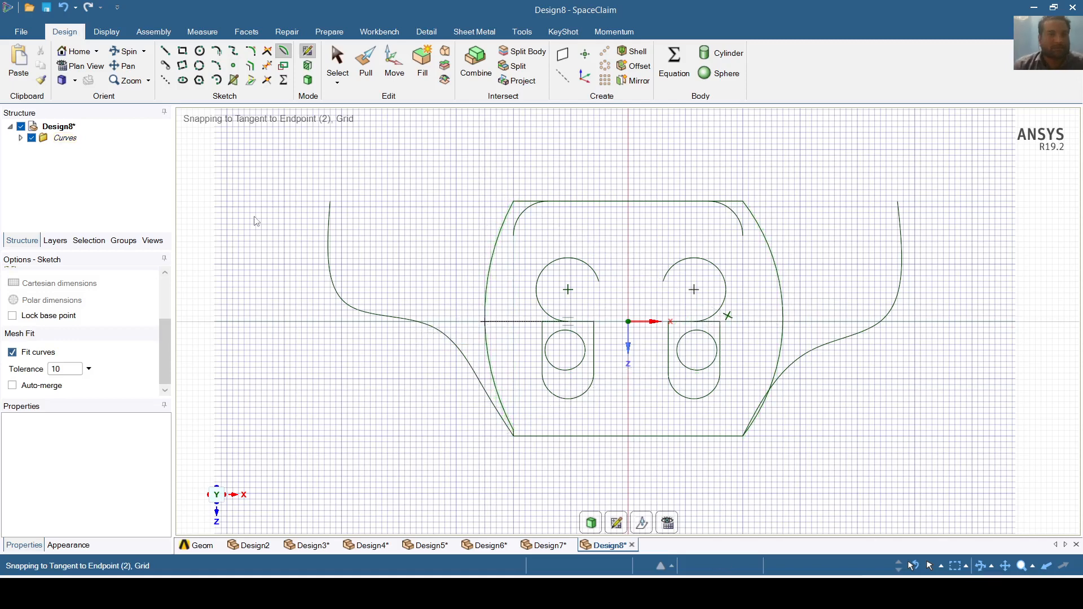
pyautogui.click(165, 66)
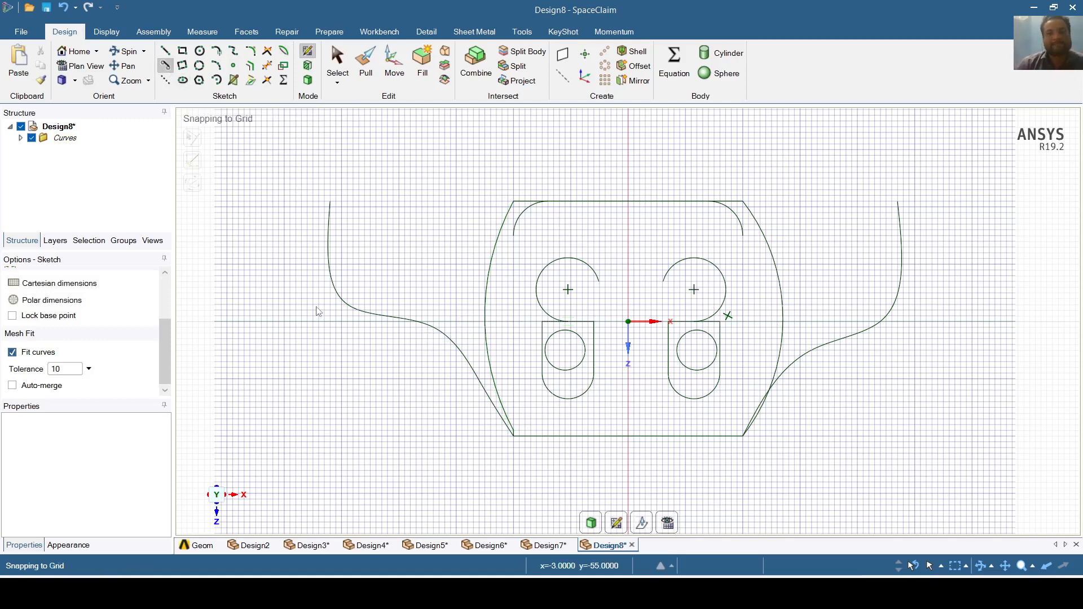
pyautogui.click(485, 325)
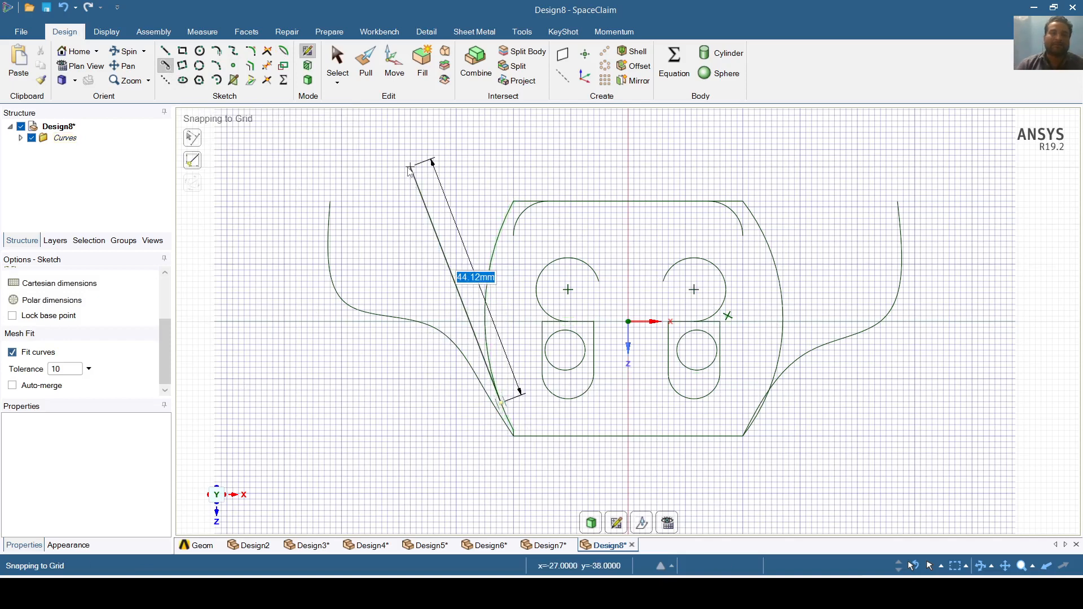
pyautogui.click(330, 202)
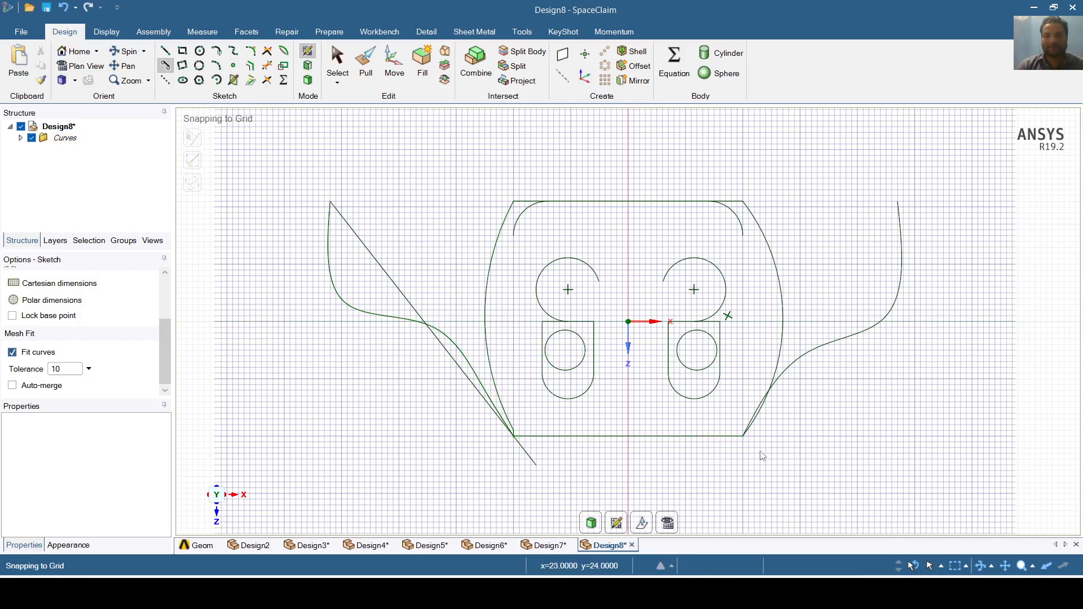
pyautogui.click(783, 326)
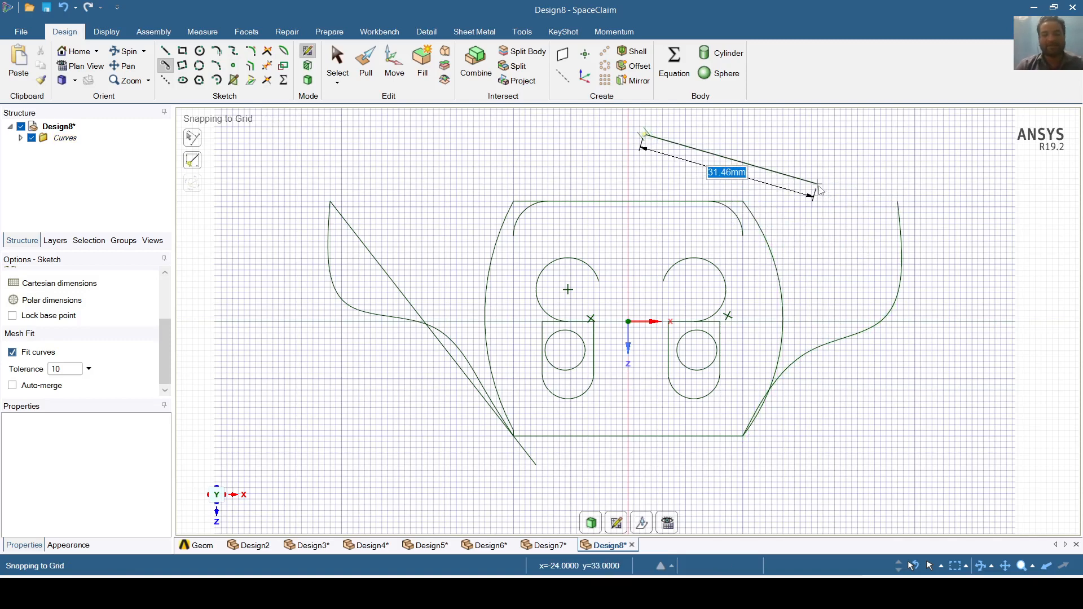
pyautogui.press('Escape')
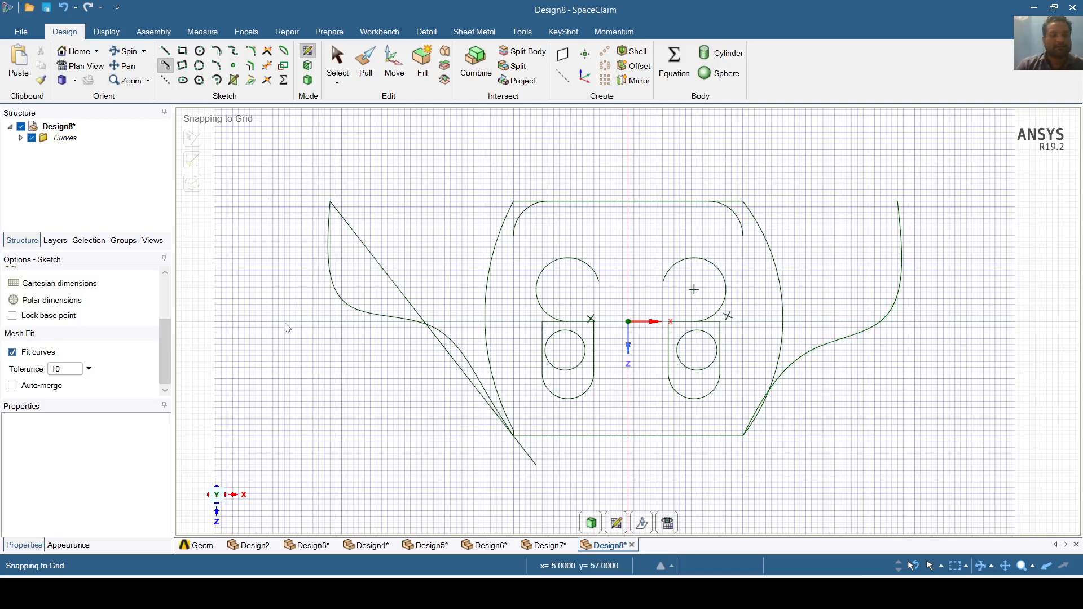
pyautogui.hotkey('ctrl', 'z')
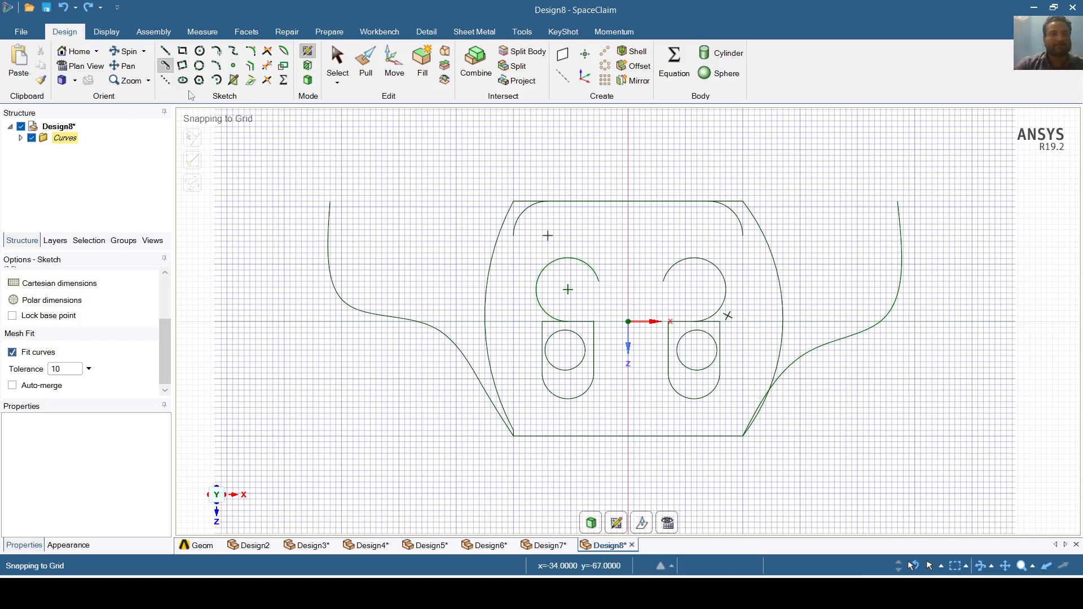
# - Draw a 22 mm line between the arc tops and lines from each arc to its top corner arc
pyautogui.click(570, 259)
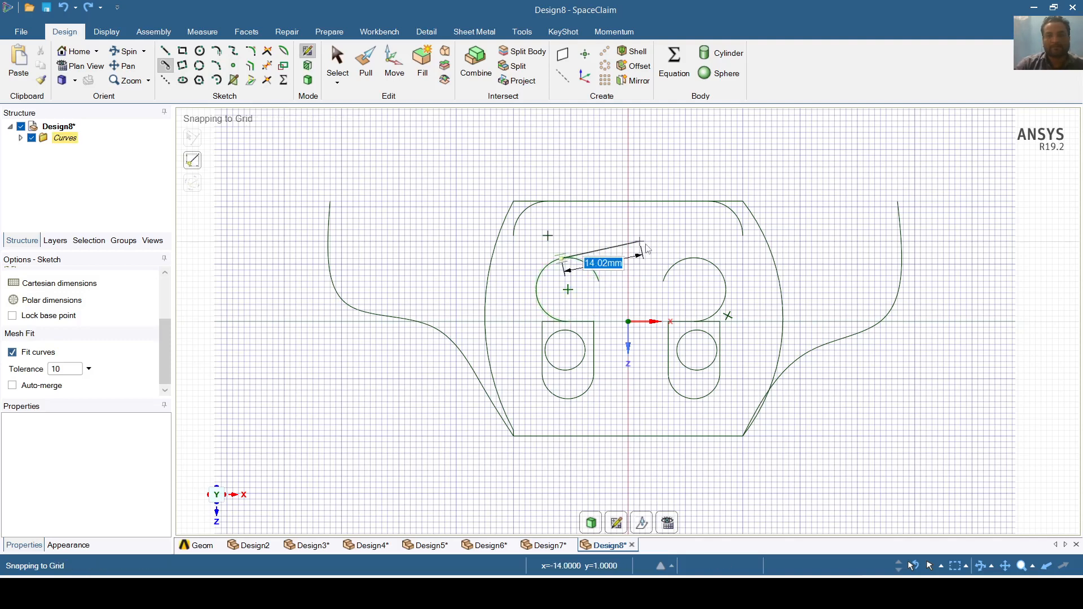
pyautogui.click(700, 259)
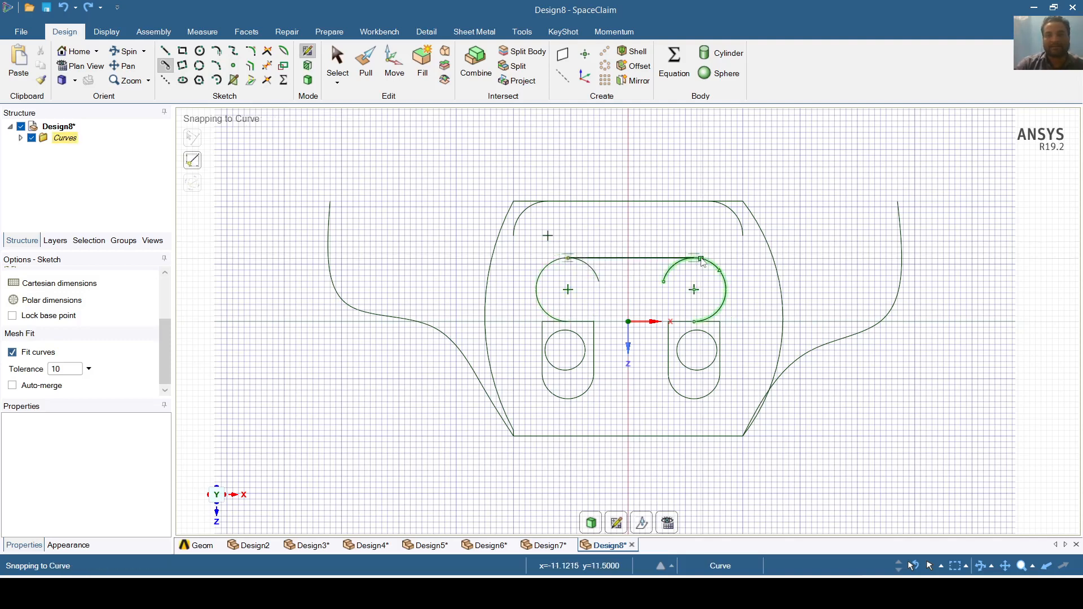
pyautogui.click(700, 259)
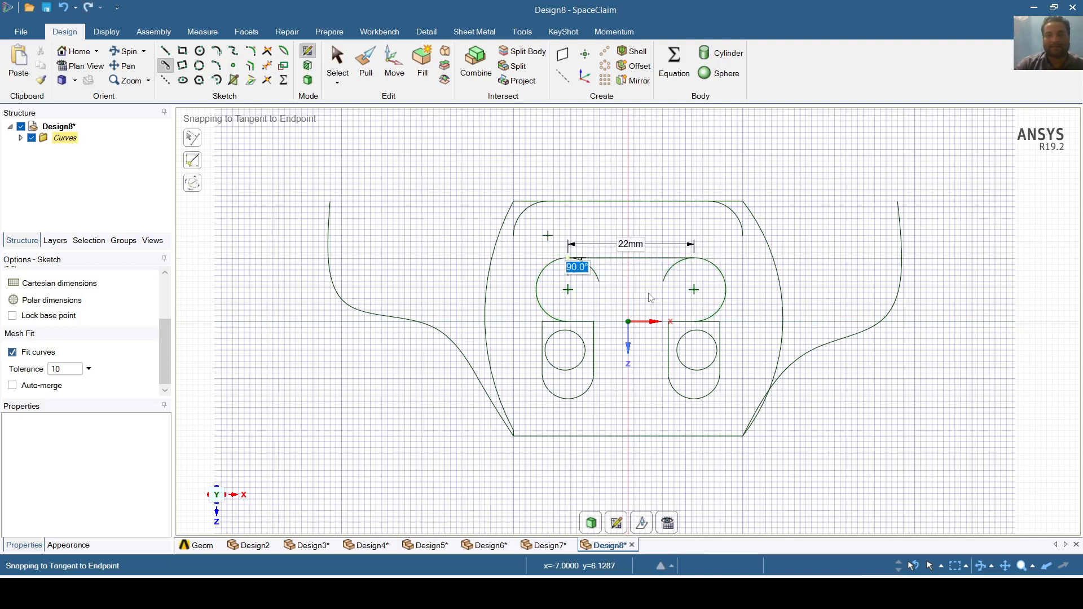
pyautogui.click(727, 289)
pyautogui.click(743, 238)
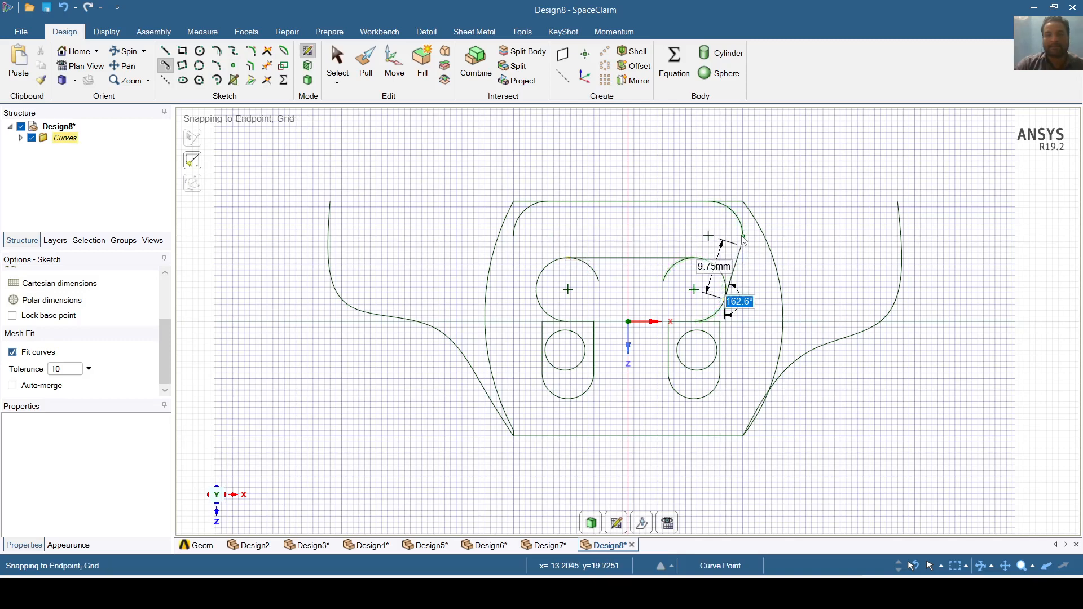
pyautogui.click(538, 297)
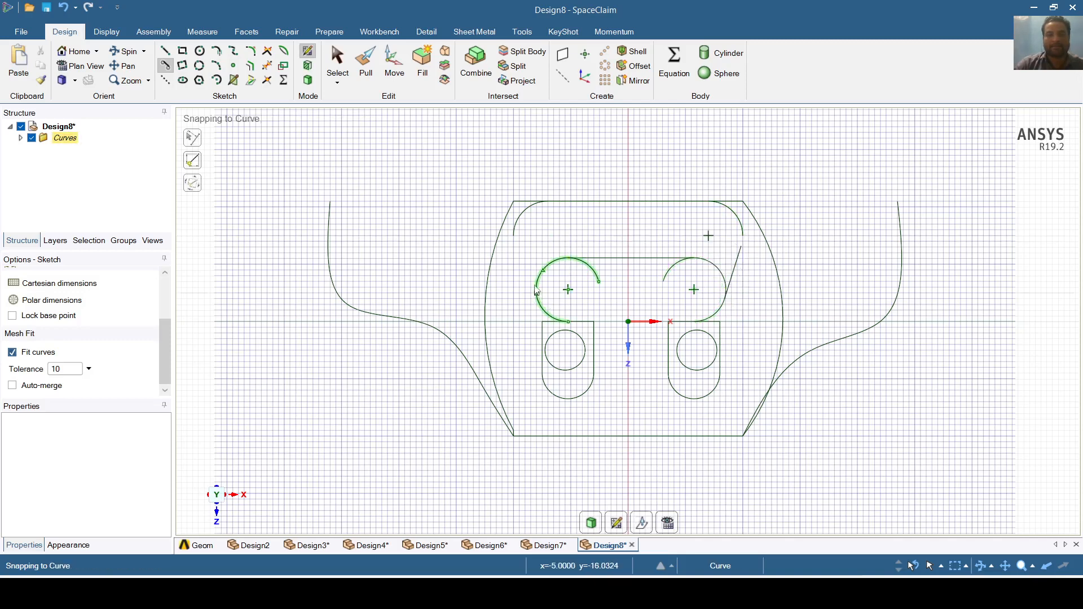
pyautogui.click(514, 236)
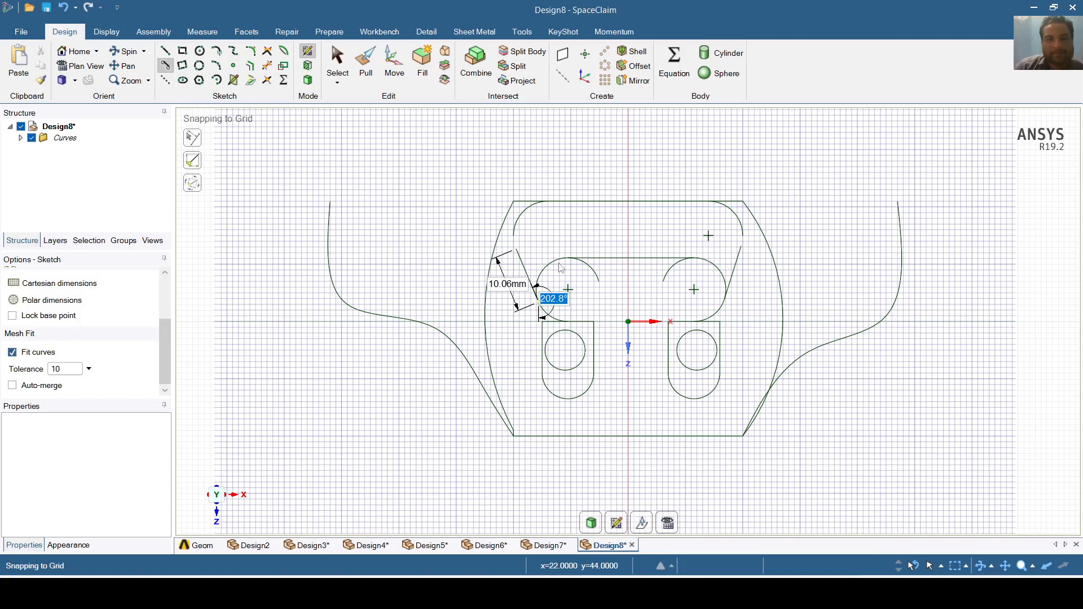
pyautogui.click(338, 63)
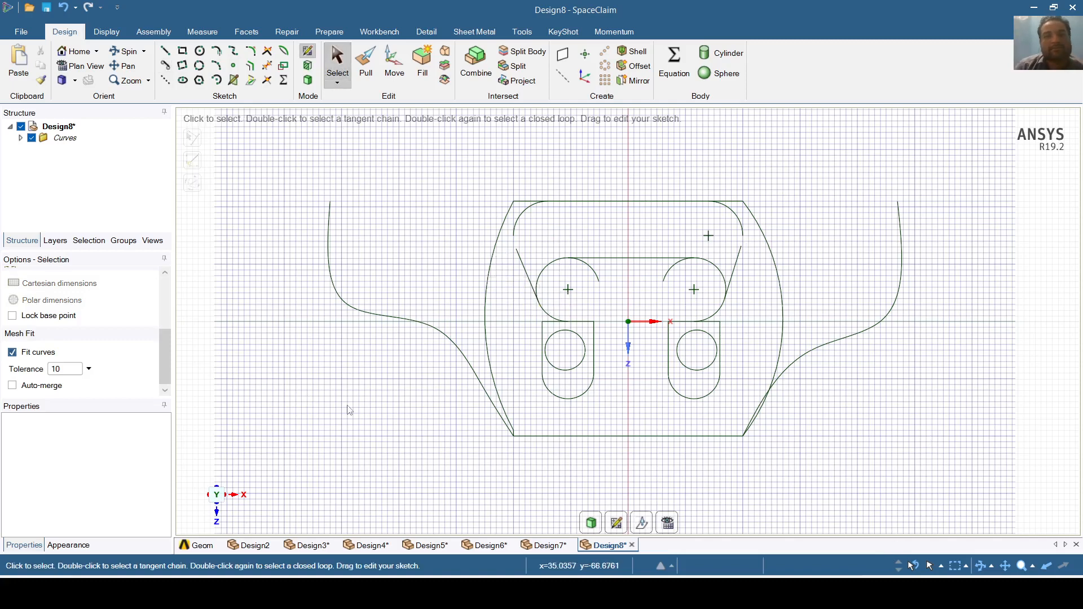
# - Draw three-point rectangles, 8 mm tall, at the top corners: 33 mm wide left, 29 mm right
pyautogui.click(183, 66)
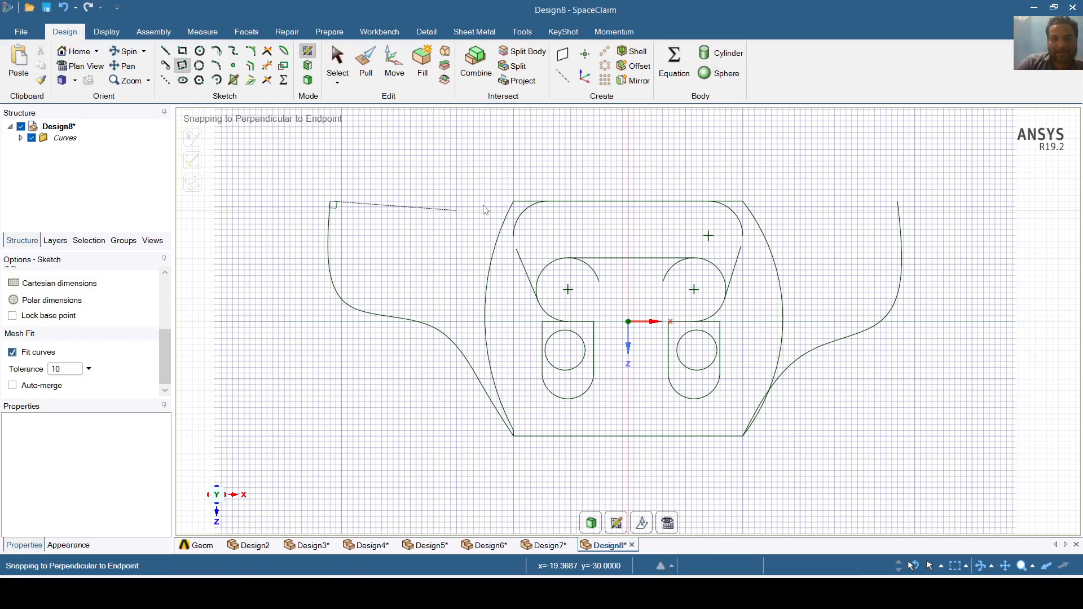
pyautogui.click(514, 201)
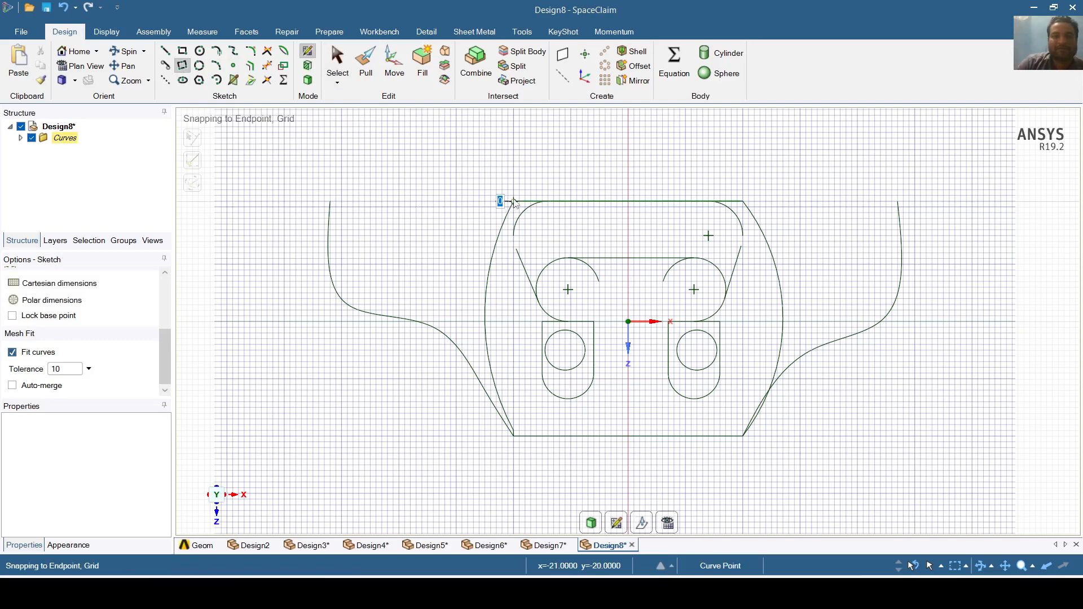
pyautogui.click(514, 156)
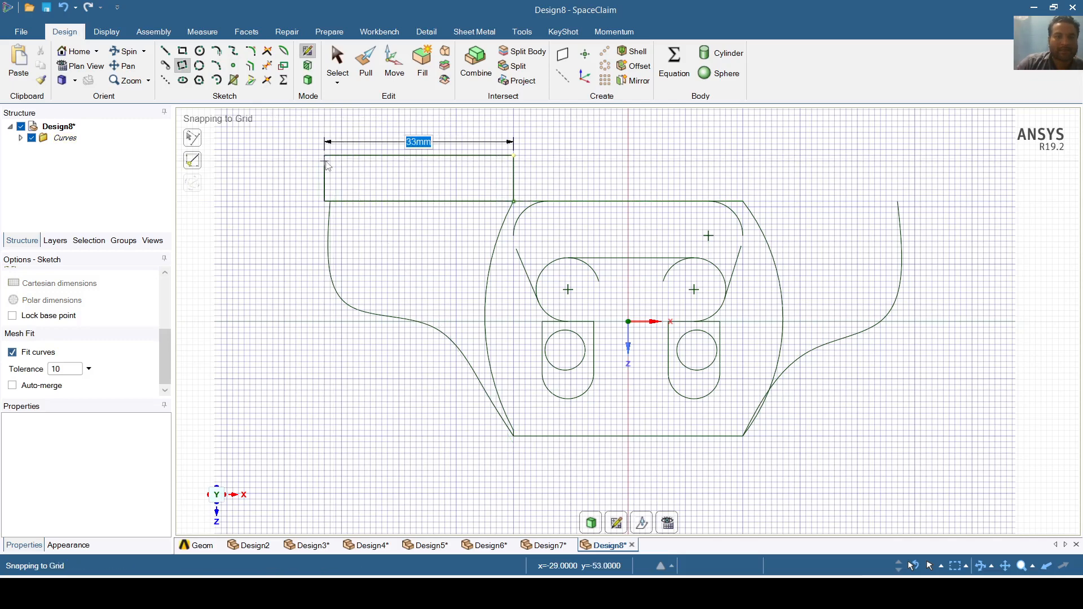
pyautogui.click(326, 165)
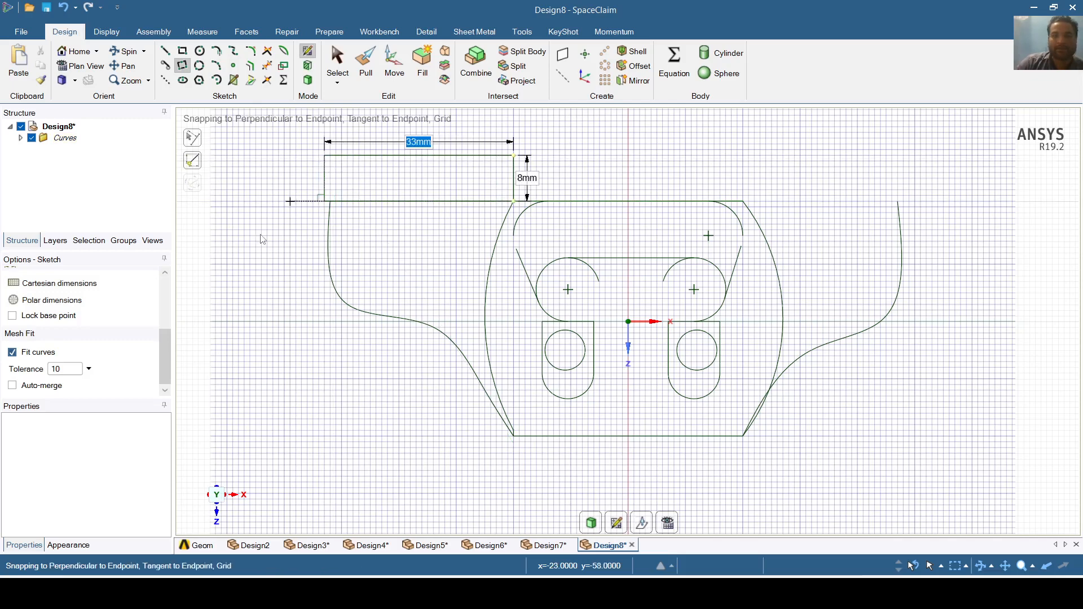
pyautogui.click(744, 201)
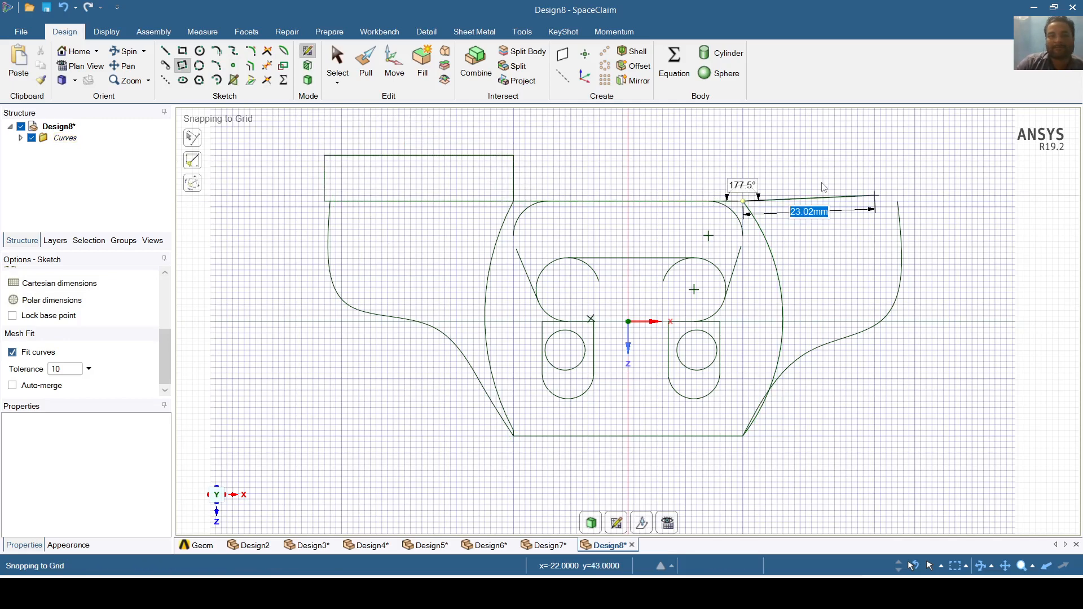
pyautogui.click(744, 155)
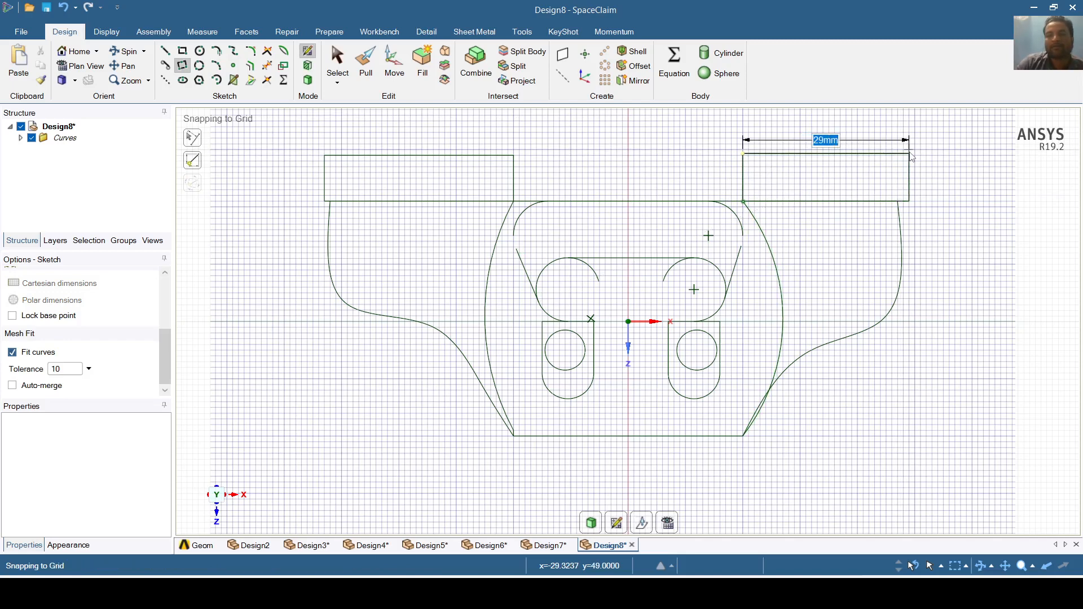
pyautogui.click(911, 157)
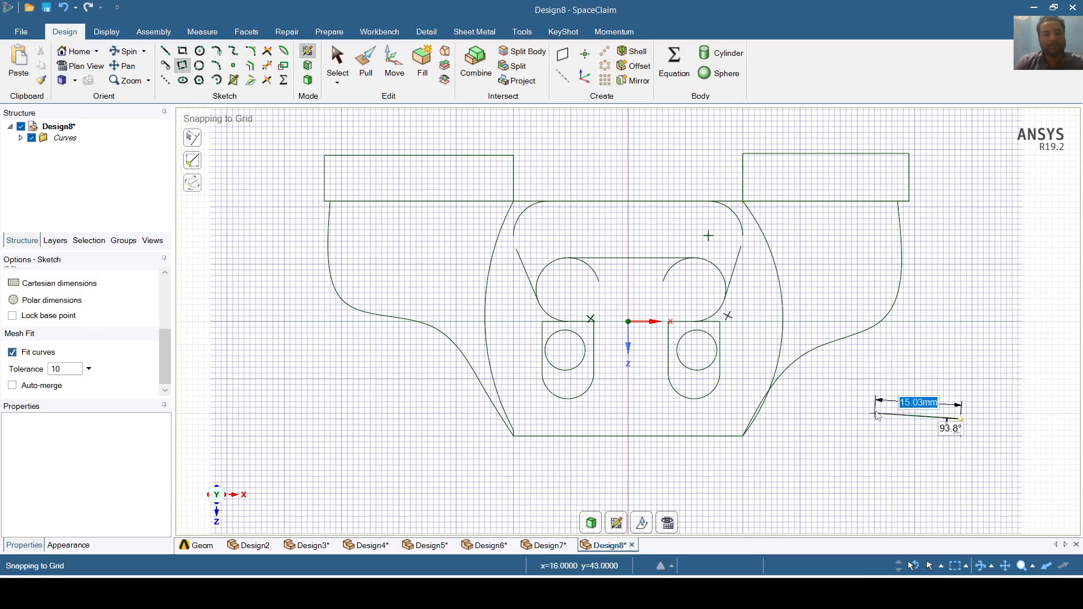
pyautogui.press('Escape')
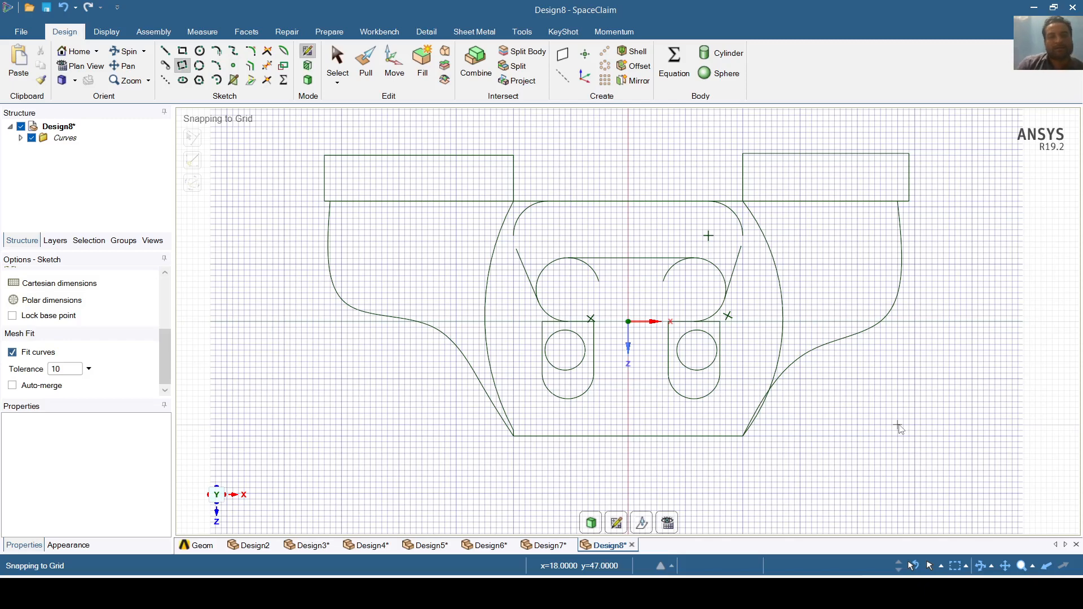
# - Draw 12 mm circles at both rectangles' outer lower corners, tangent to the side splines
pyautogui.click(200, 67)
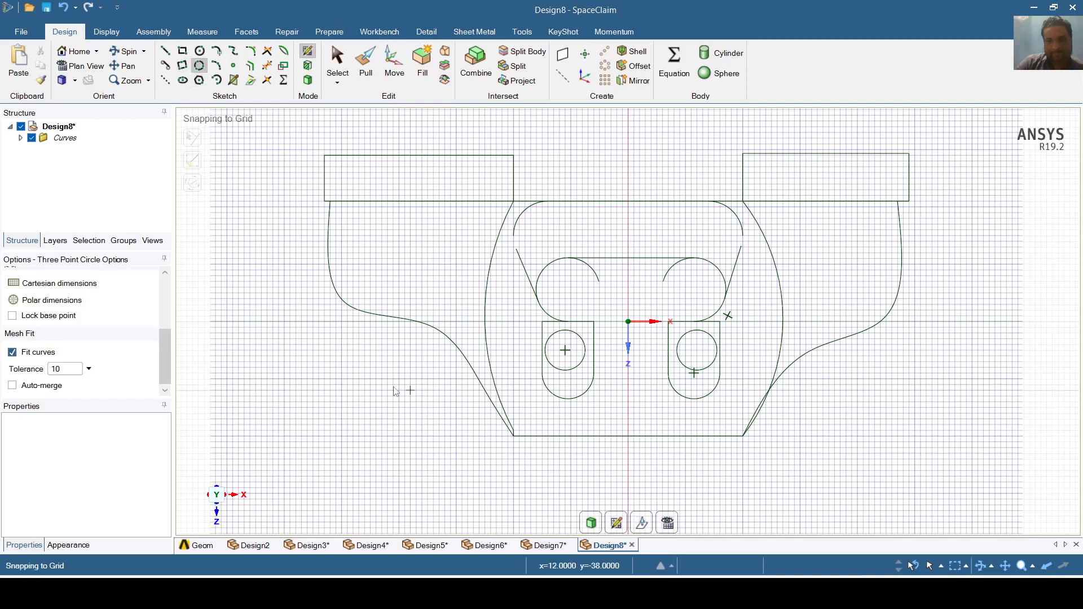
pyautogui.click(331, 202)
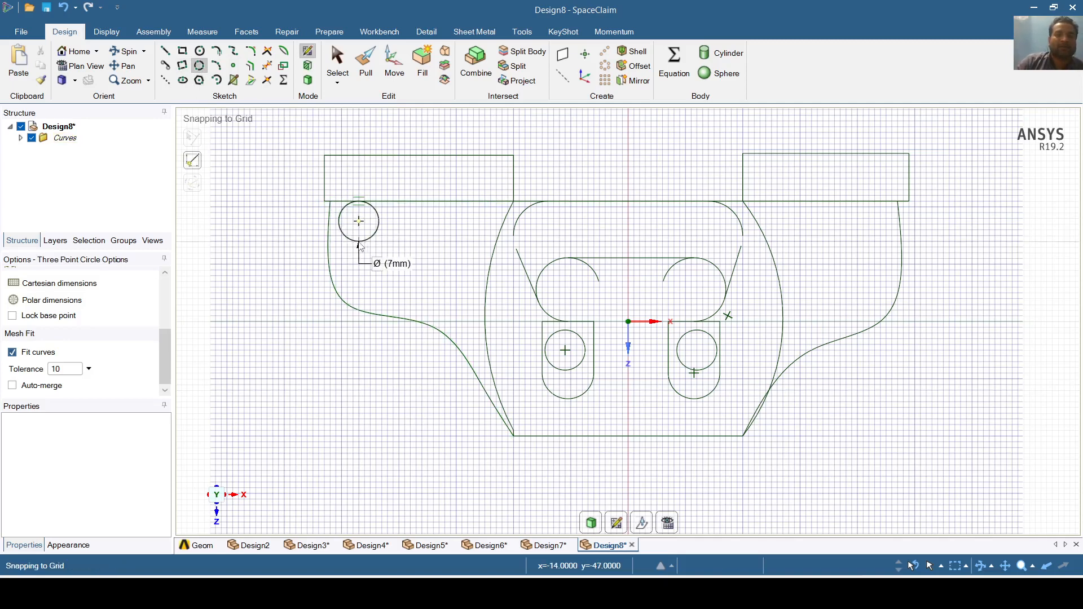
pyautogui.click(359, 245)
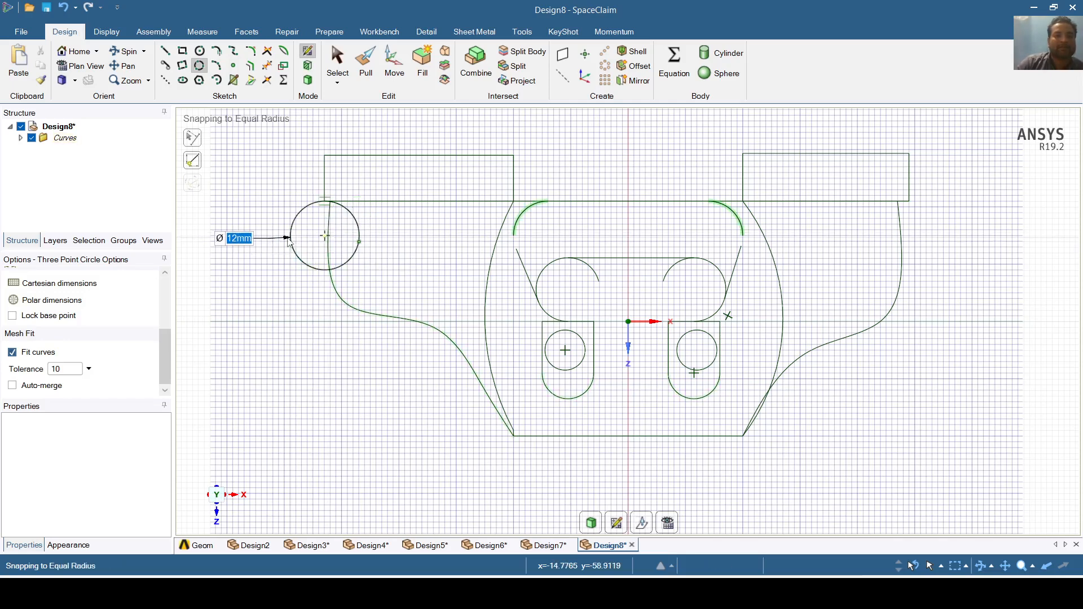
pyautogui.click(291, 241)
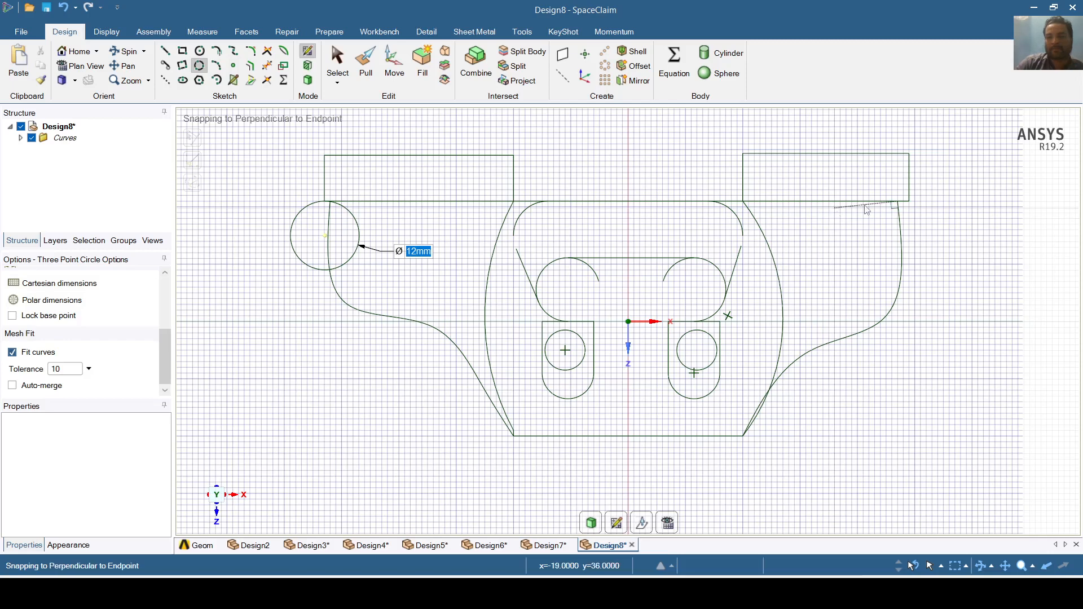
pyautogui.click(897, 201)
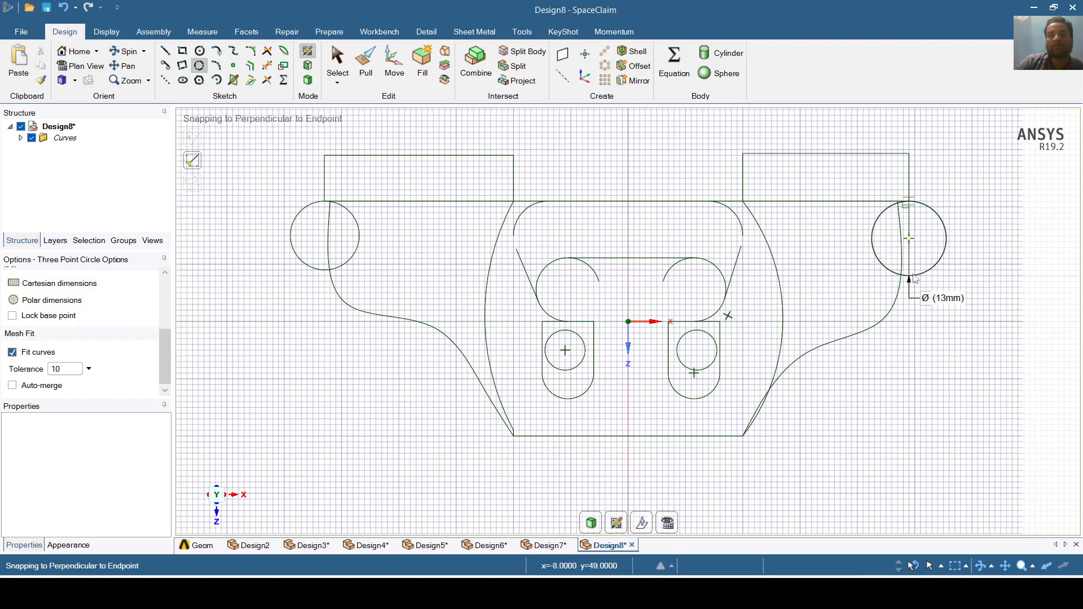
pyautogui.press('space')
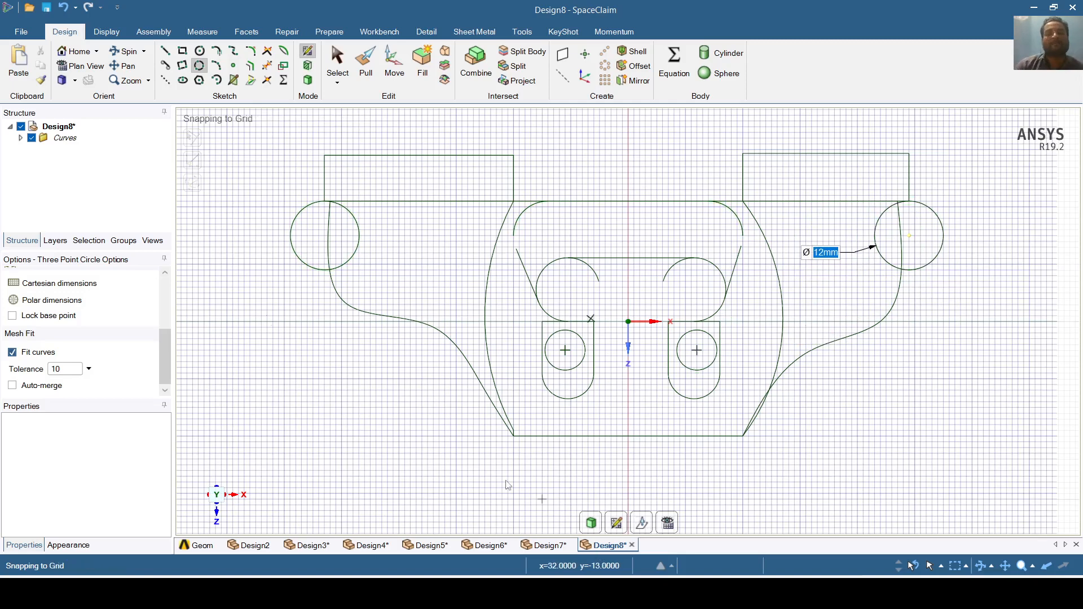
pyautogui.click(220, 68)
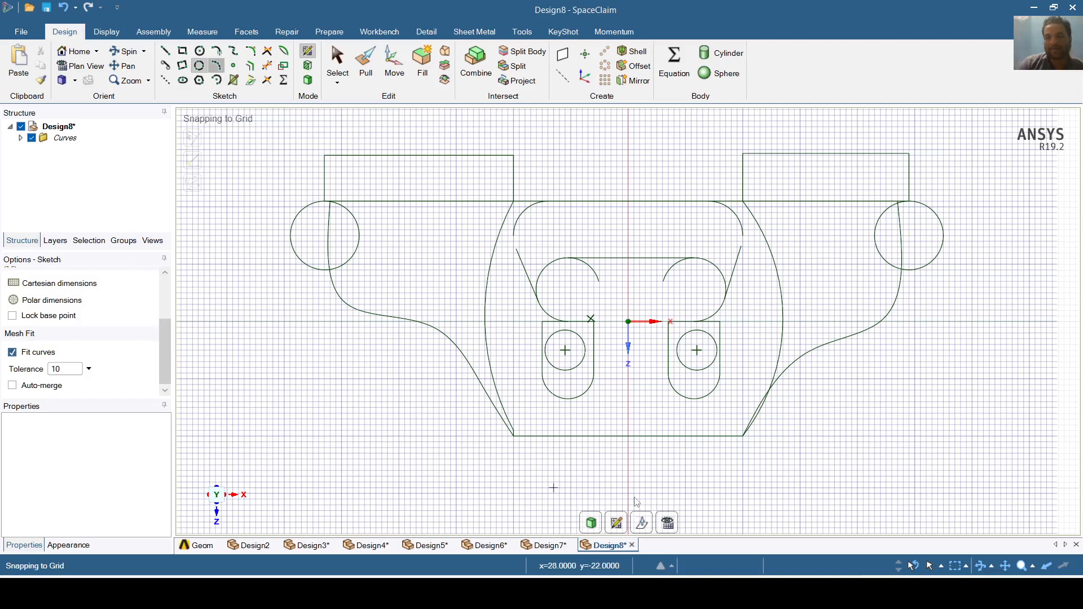
# - Round the bottom-right corner with an R10.46 mm arc and the bottom-left with R10.73 mm
pyautogui.click(743, 436)
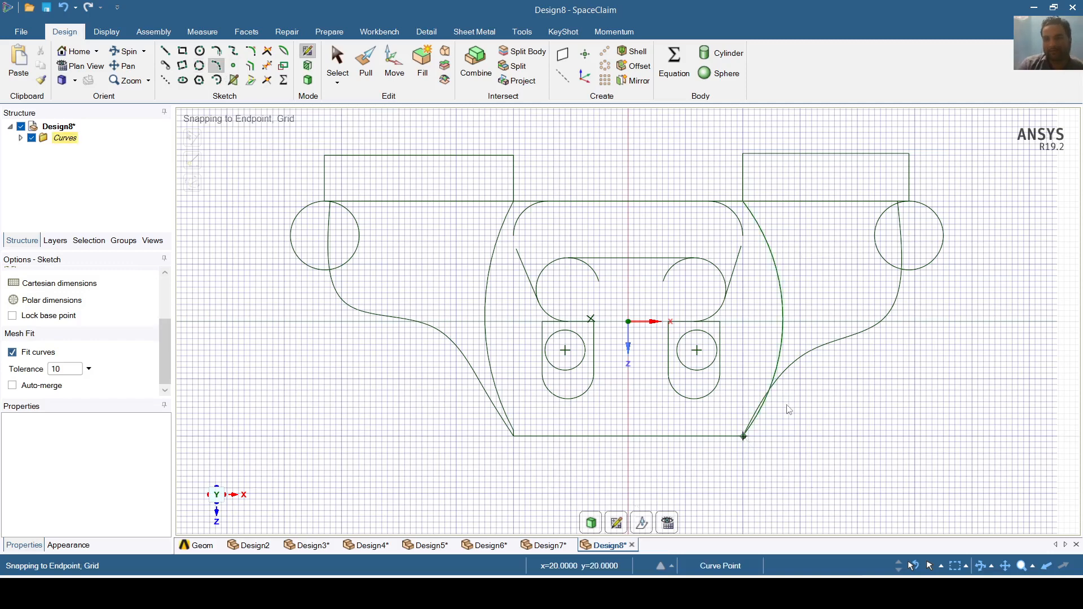
pyautogui.click(817, 348)
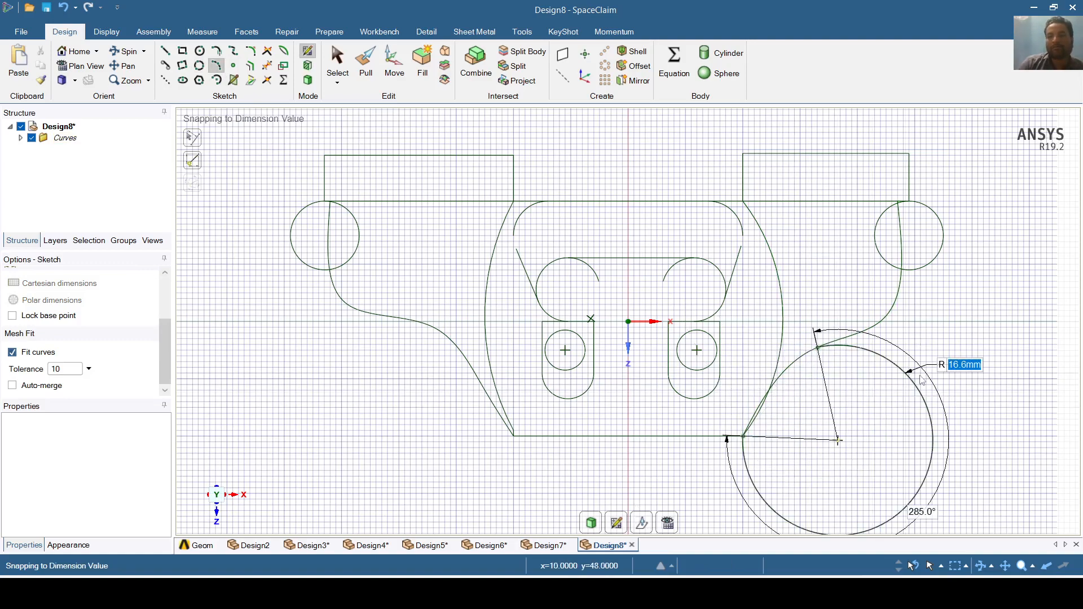
pyautogui.click(856, 397)
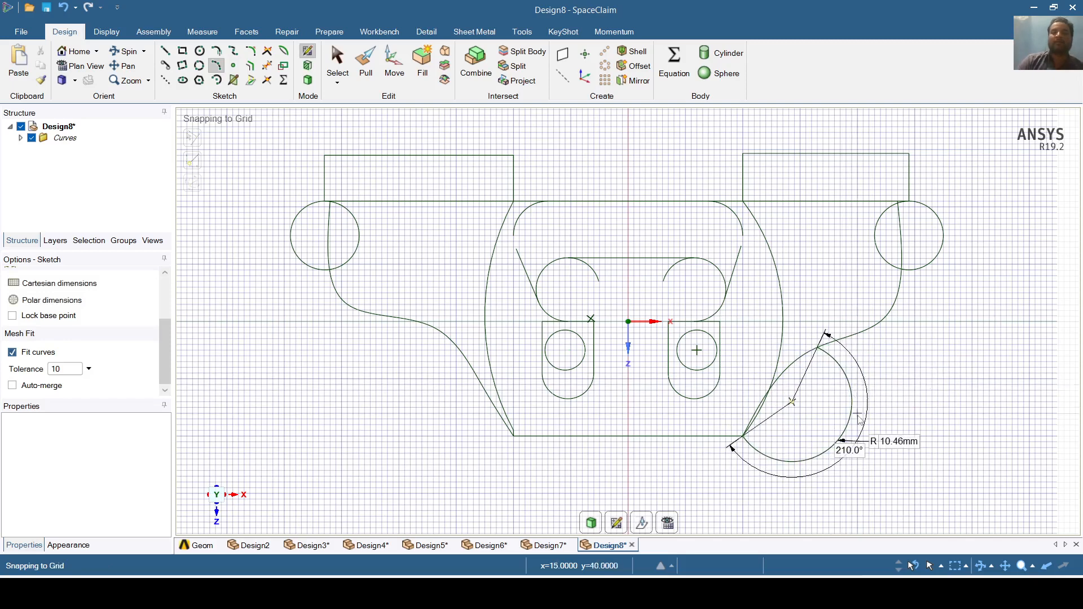
pyautogui.click(514, 436)
pyautogui.click(453, 341)
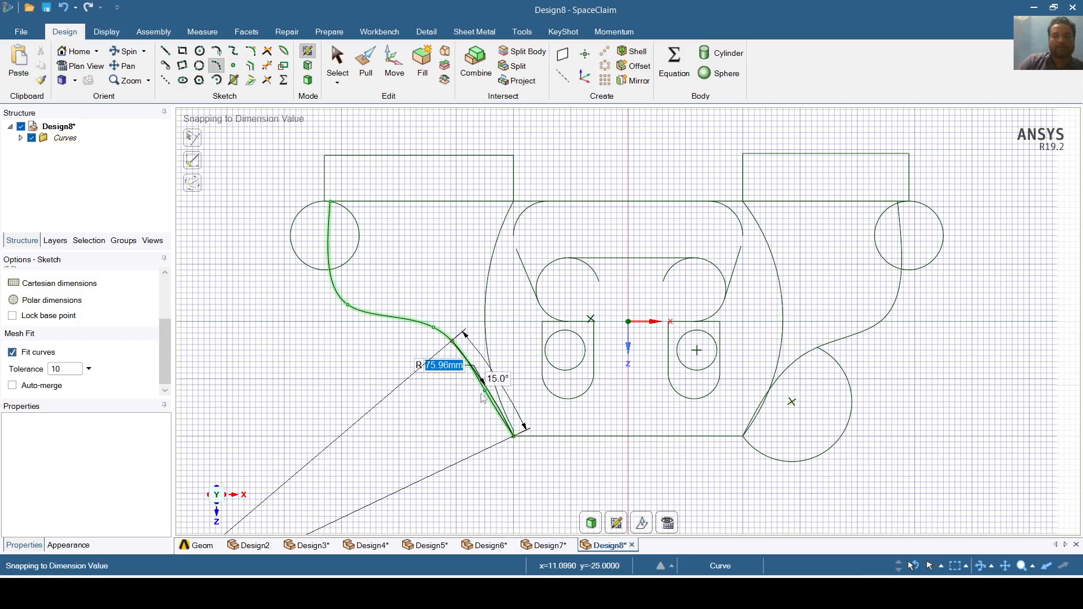
pyautogui.click(441, 462)
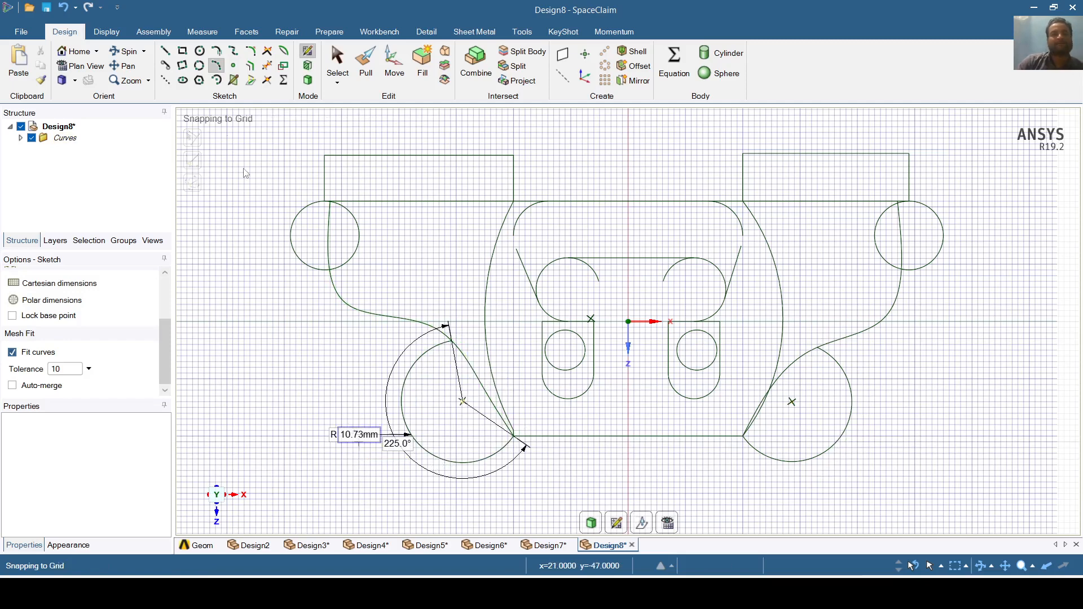
pyautogui.click(330, 70)
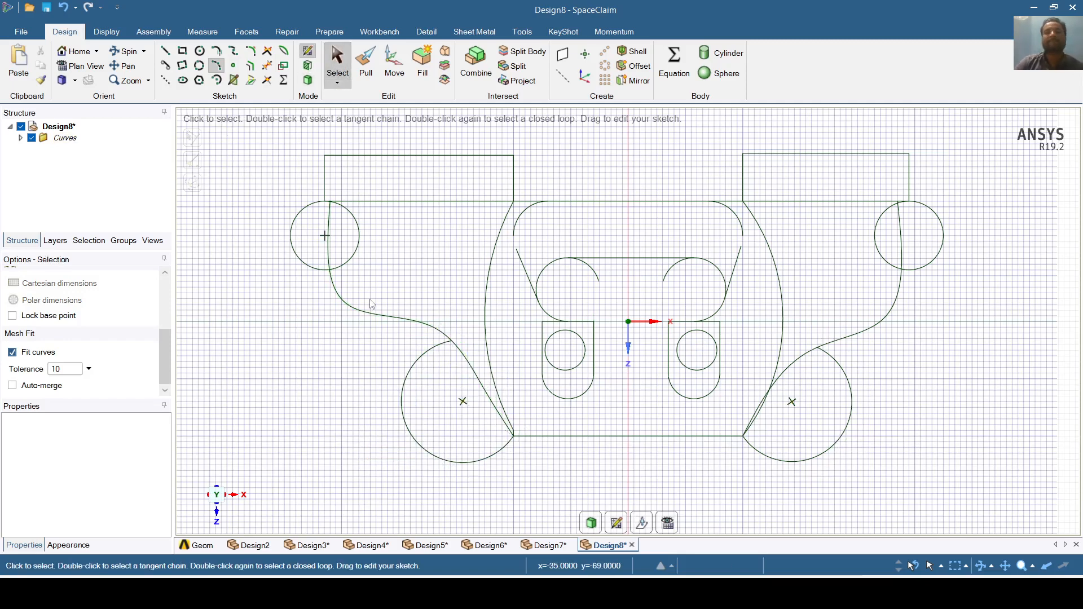
# - Switch to the Point tool to mark the circle and arc centres
pyautogui.click(235, 68)
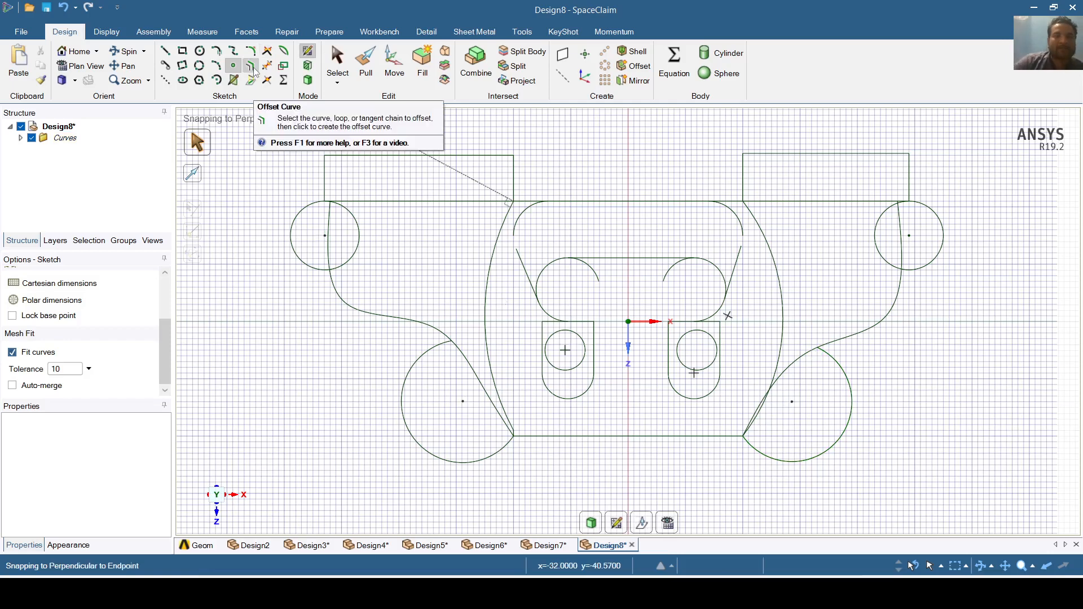
# - Offset the left and right upper arcs outward into larger concentric arcs
pyautogui.press('Escape')
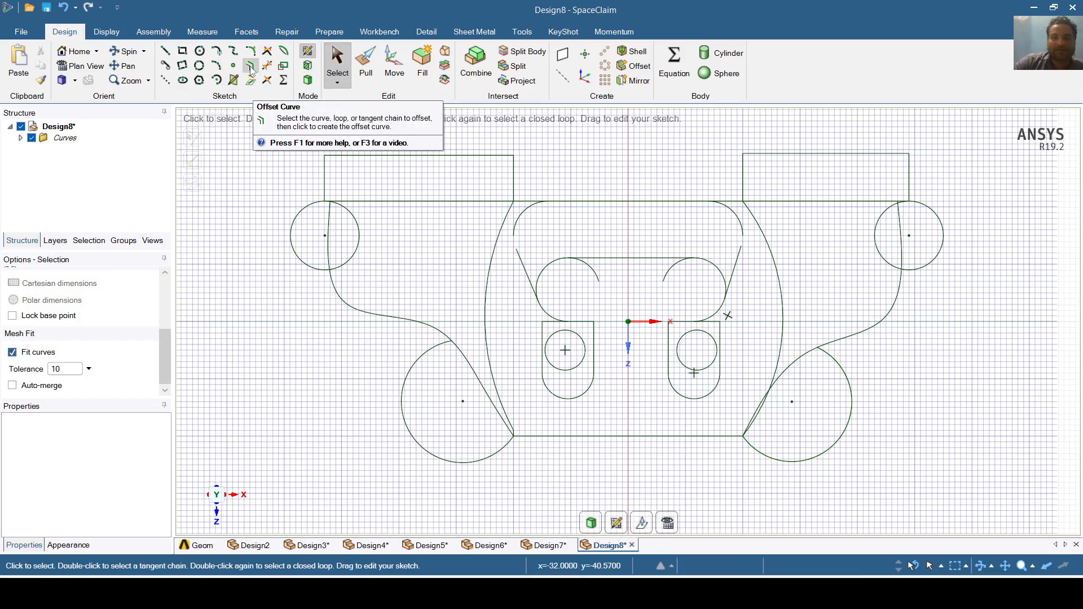
pyautogui.click(251, 69)
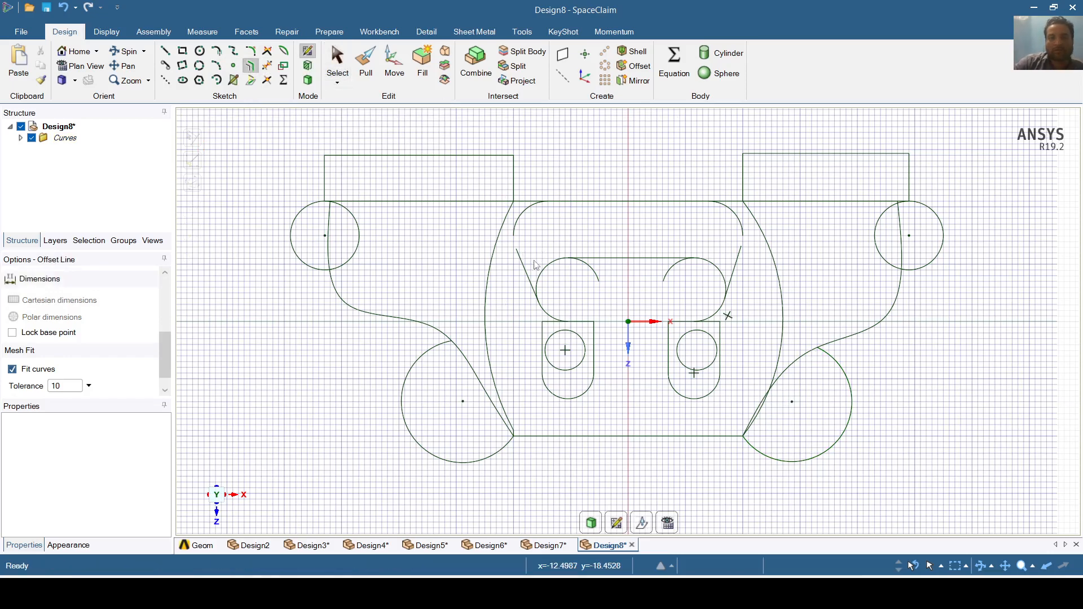
pyautogui.click(552, 268)
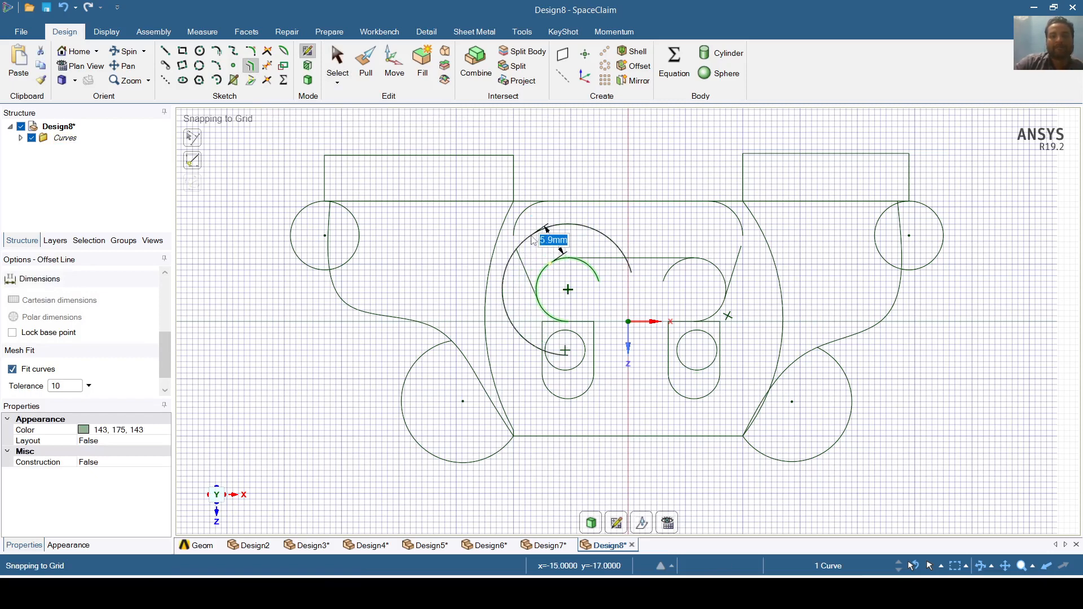
pyautogui.click(534, 241)
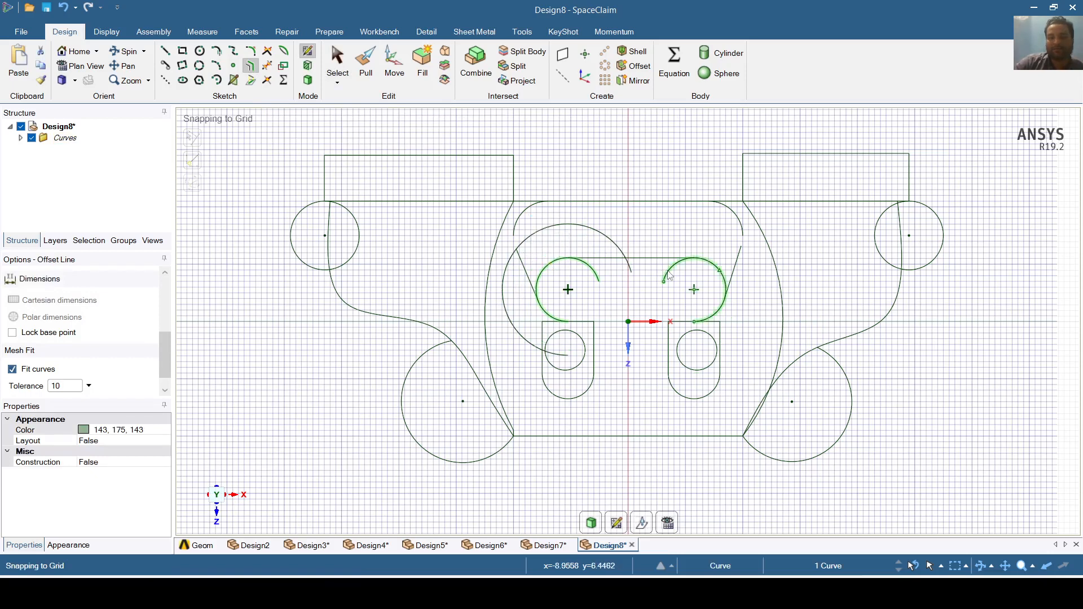
pyautogui.click(704, 267)
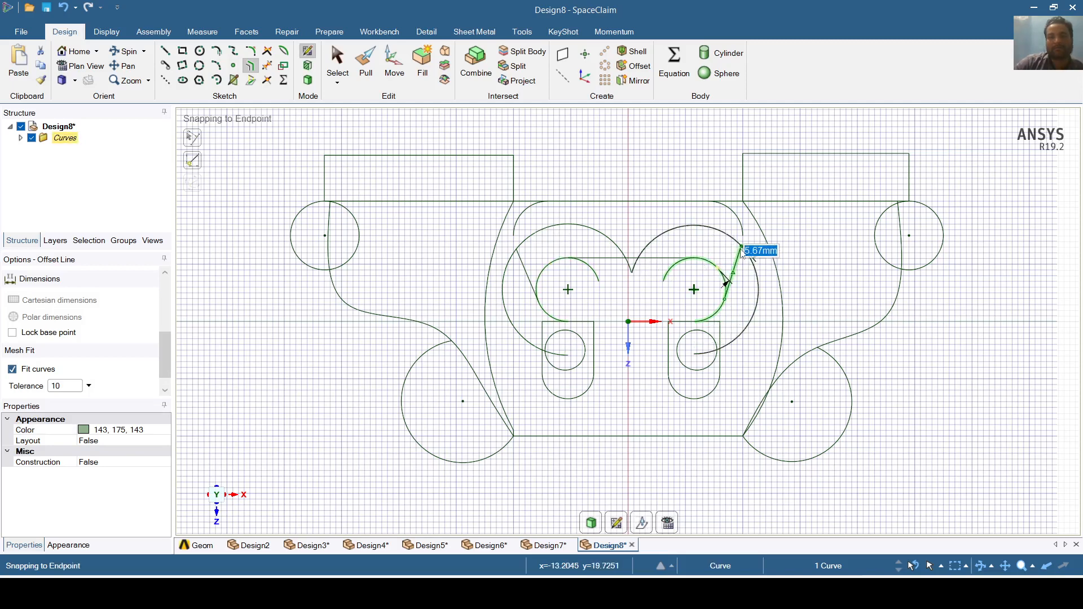
pyautogui.click(742, 248)
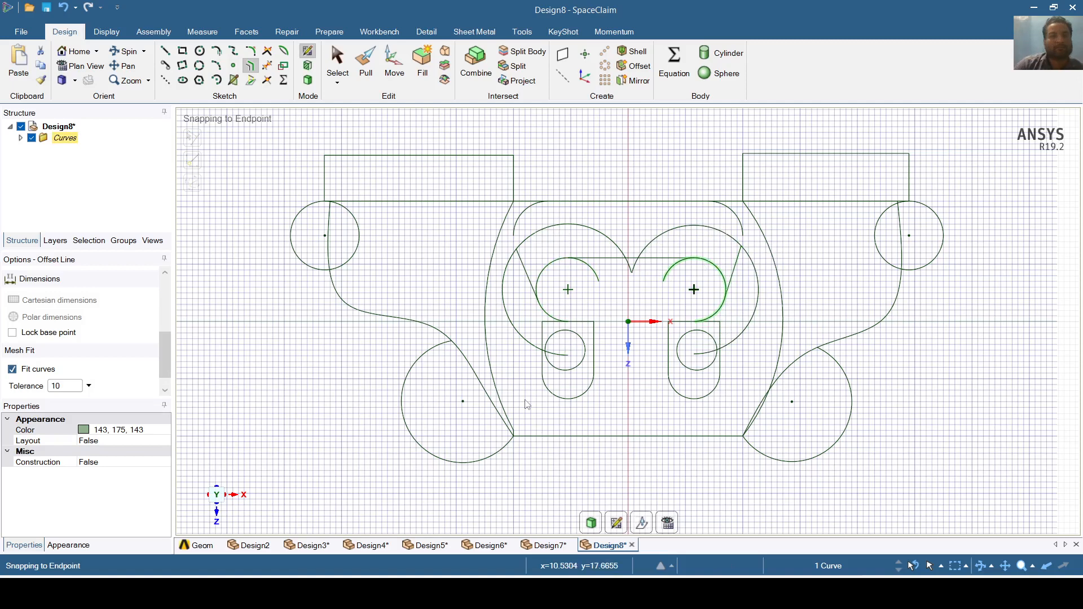
# - Trim away the leftover arc pieces in the left and right slots
pyautogui.click(269, 67)
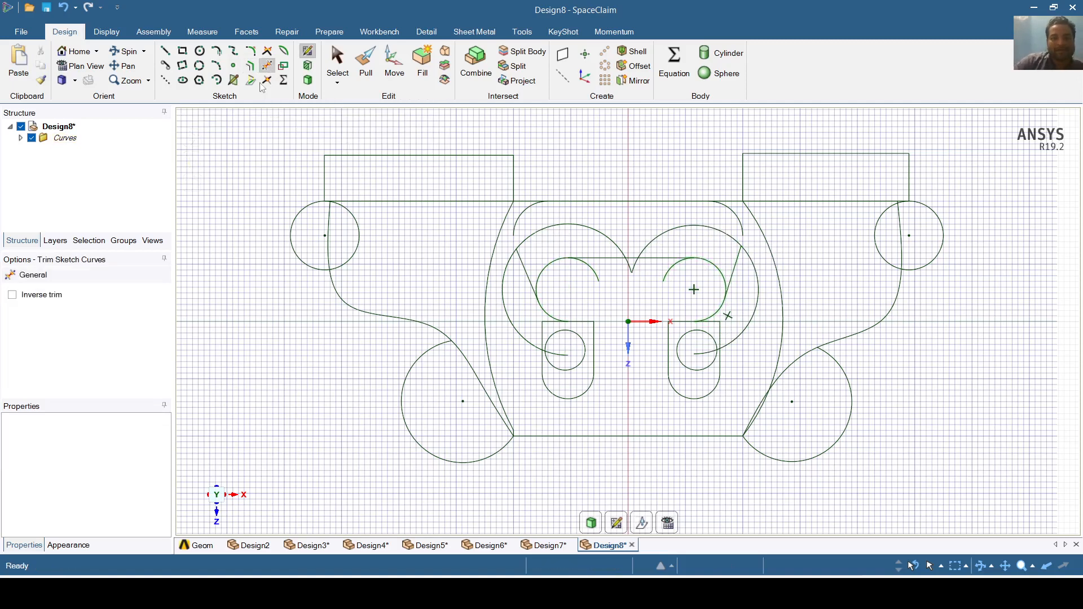
pyautogui.click(561, 357)
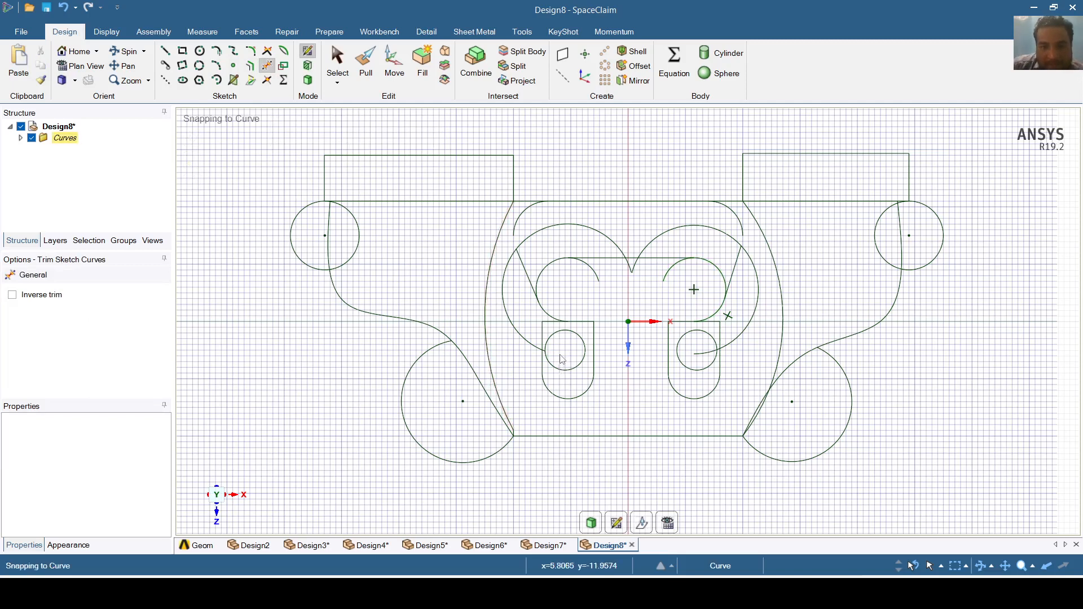
pyautogui.click(694, 358)
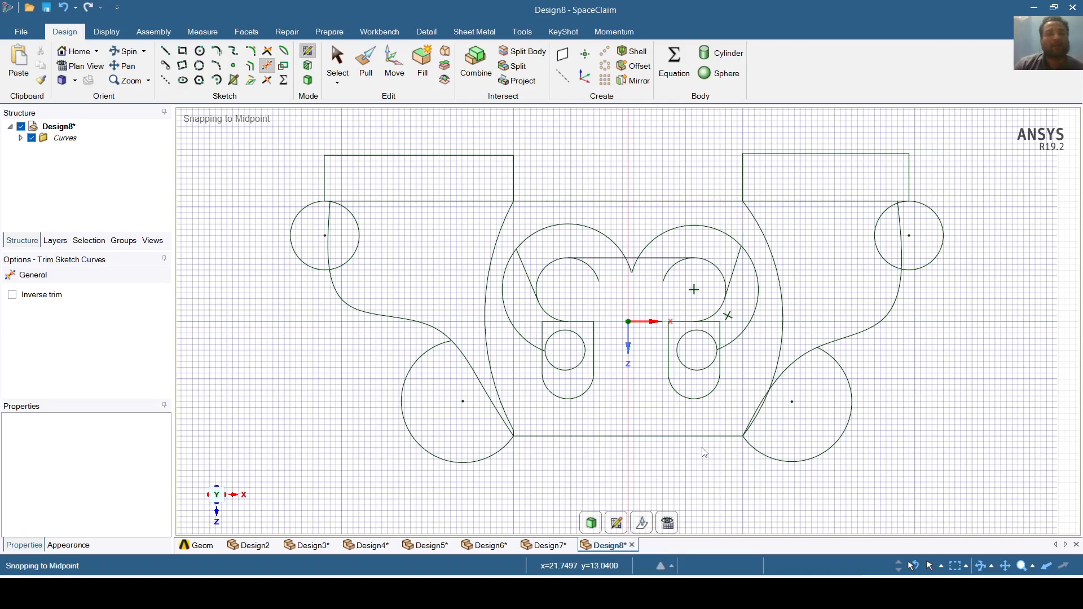
pyautogui.click(284, 66)
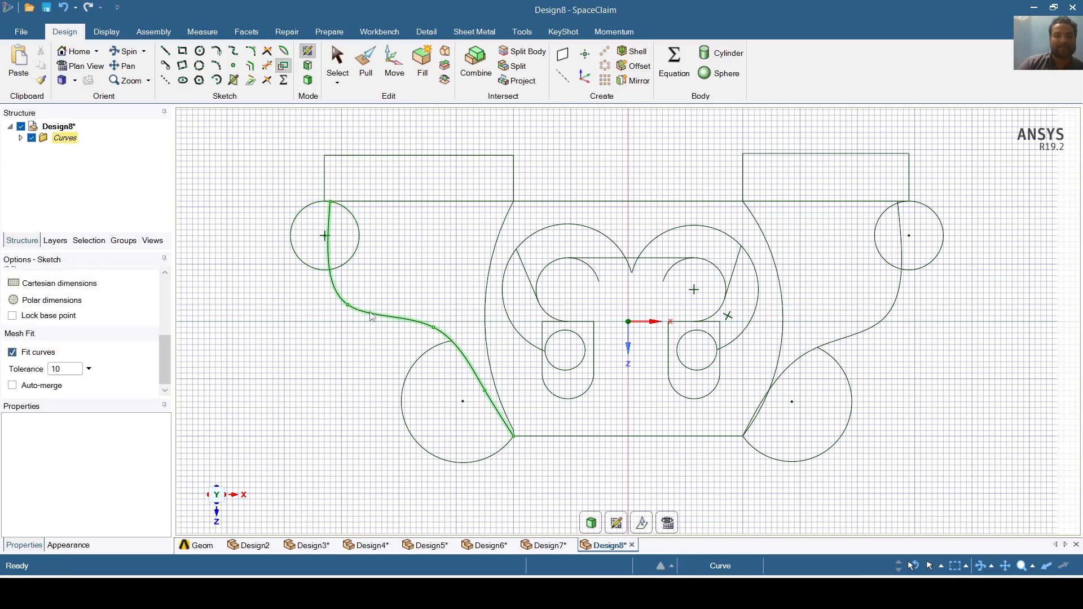
pyautogui.click(408, 329)
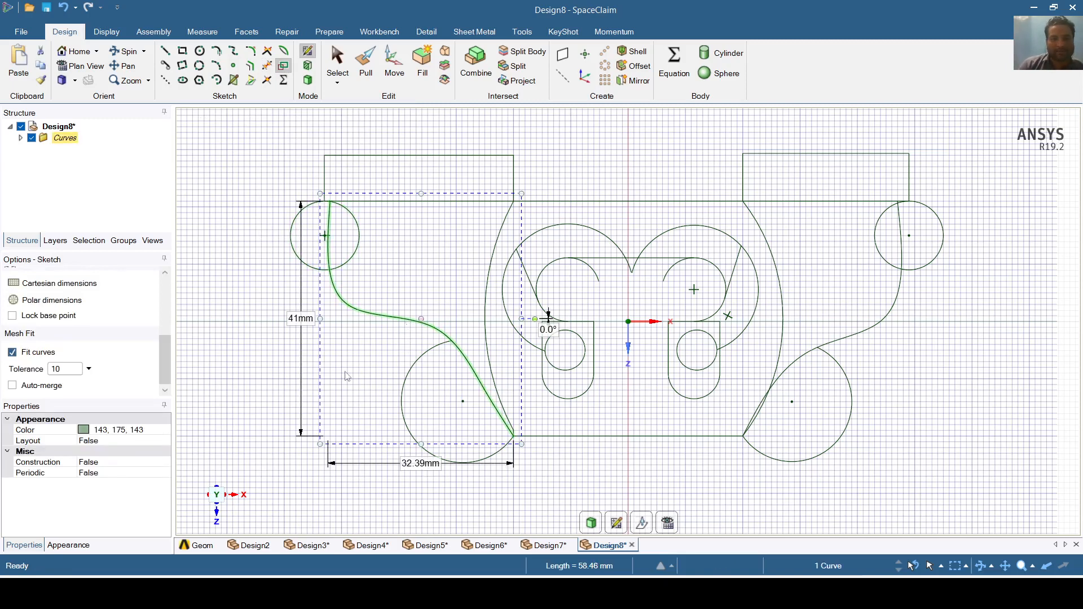
pyautogui.moveTo(320, 444); pyautogui.dragTo(268, 454)
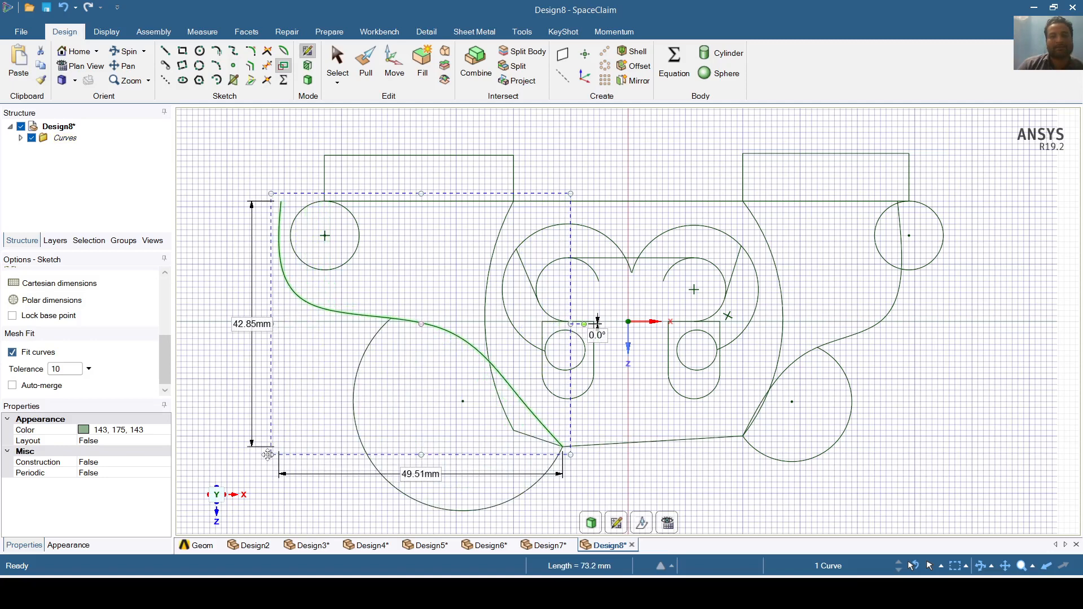
pyautogui.click(885, 321)
pyautogui.moveTo(913, 321); pyautogui.dragTo(970, 343)
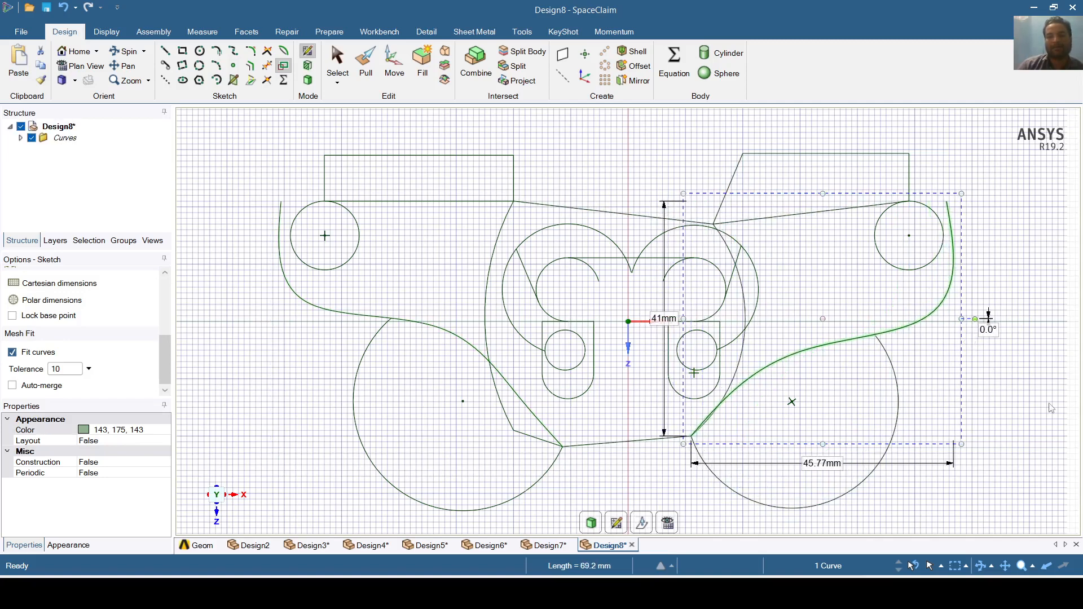
pyautogui.click(1063, 409)
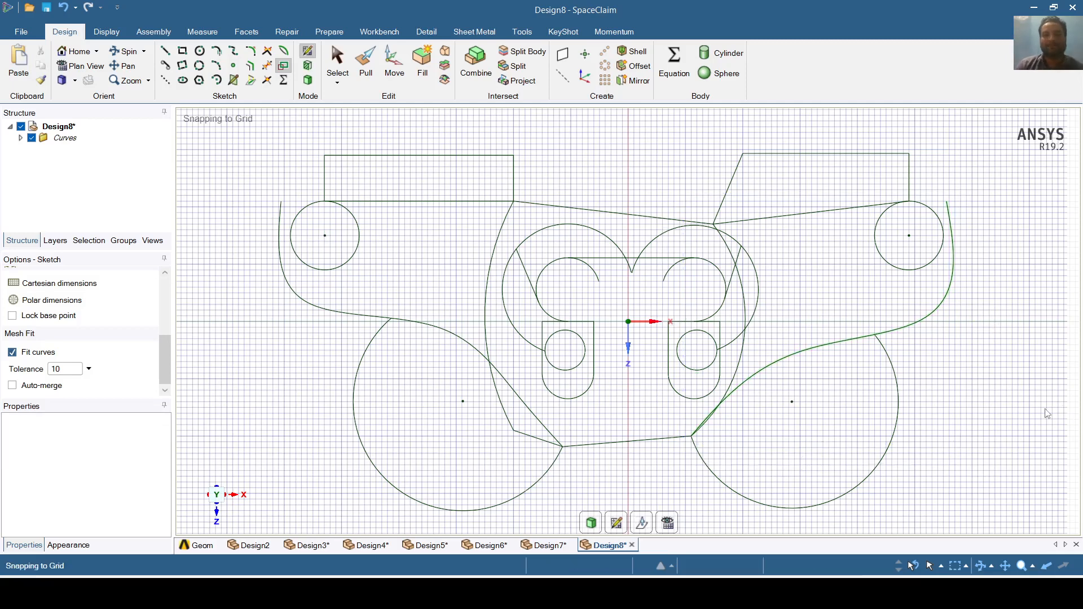
pyautogui.click(65, 10)
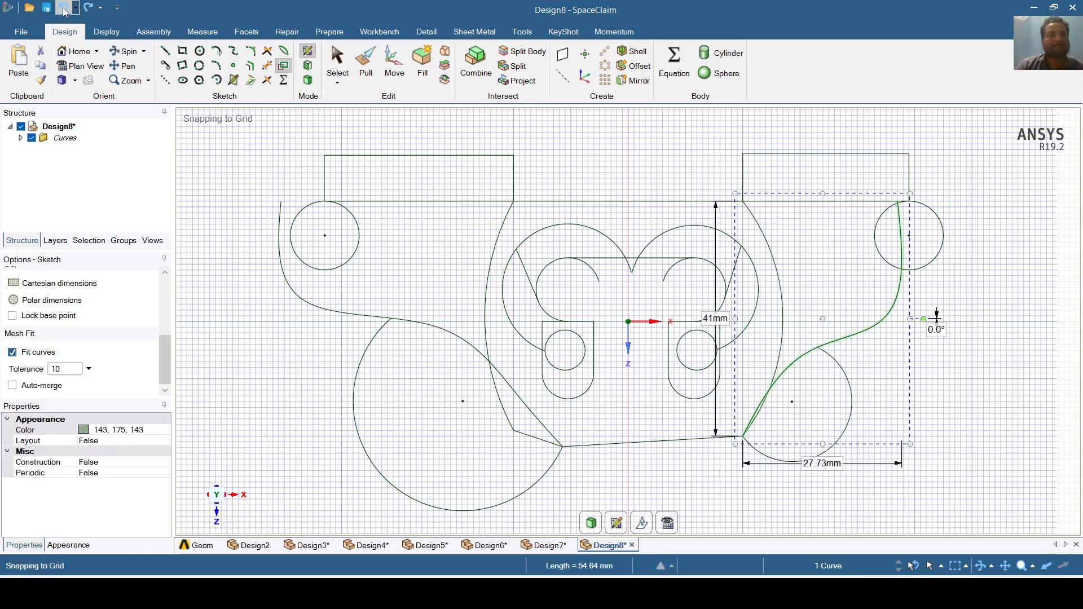
pyautogui.click(64, 10)
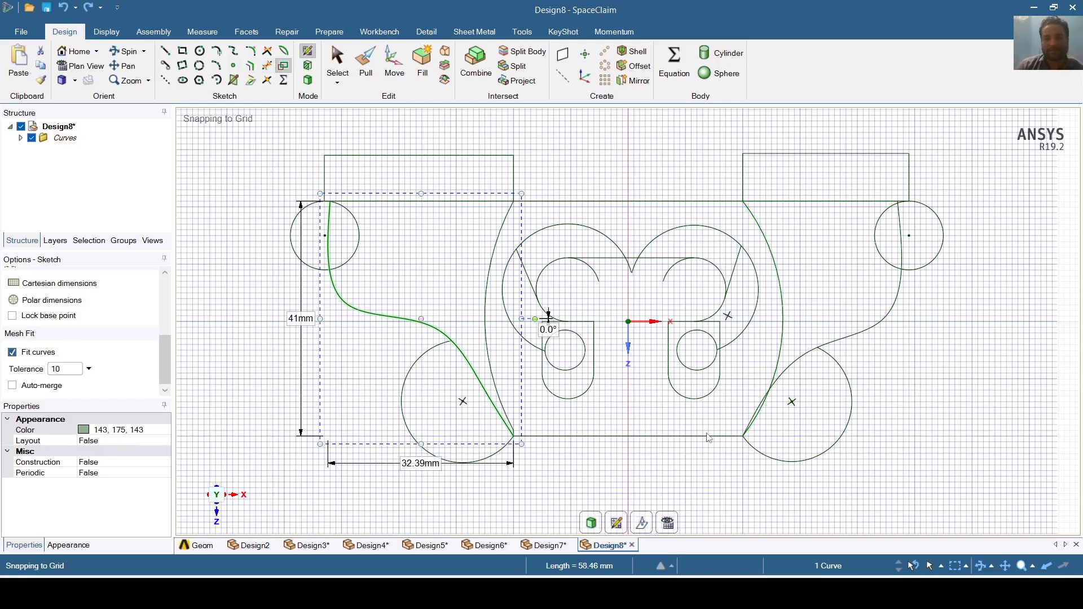
pyautogui.click(767, 458)
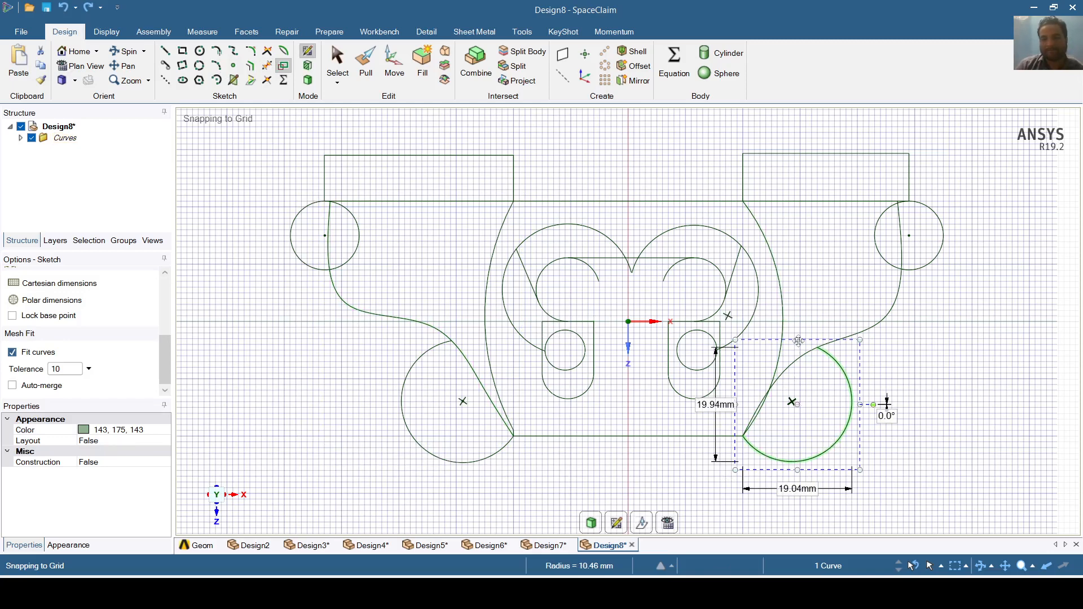
pyautogui.moveTo(799, 342); pyautogui.dragTo(798, 347)
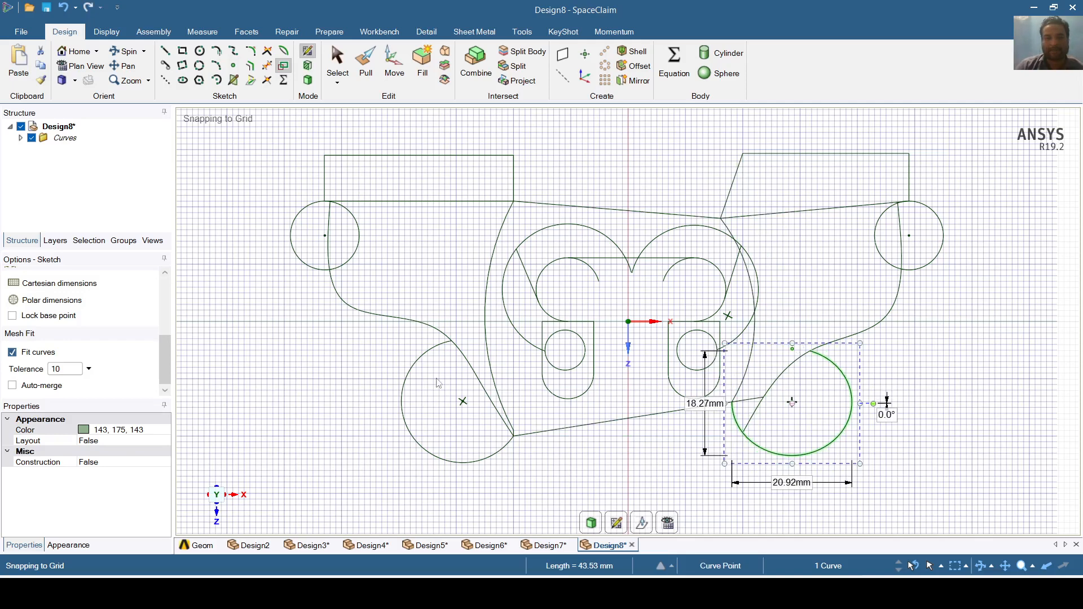
pyautogui.click(408, 373)
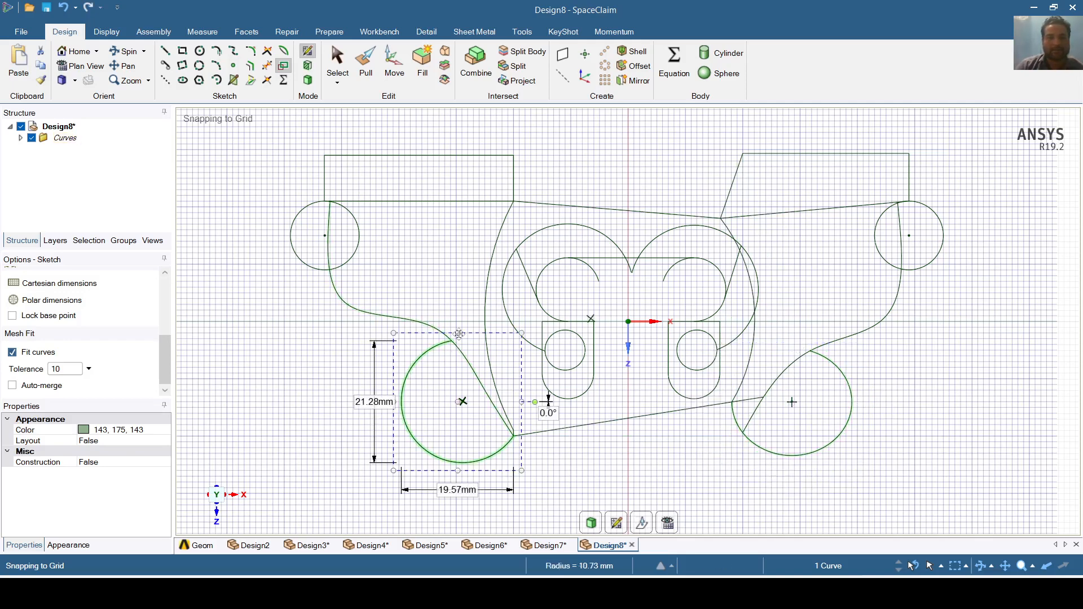
pyautogui.moveTo(456, 333); pyautogui.dragTo(455, 342)
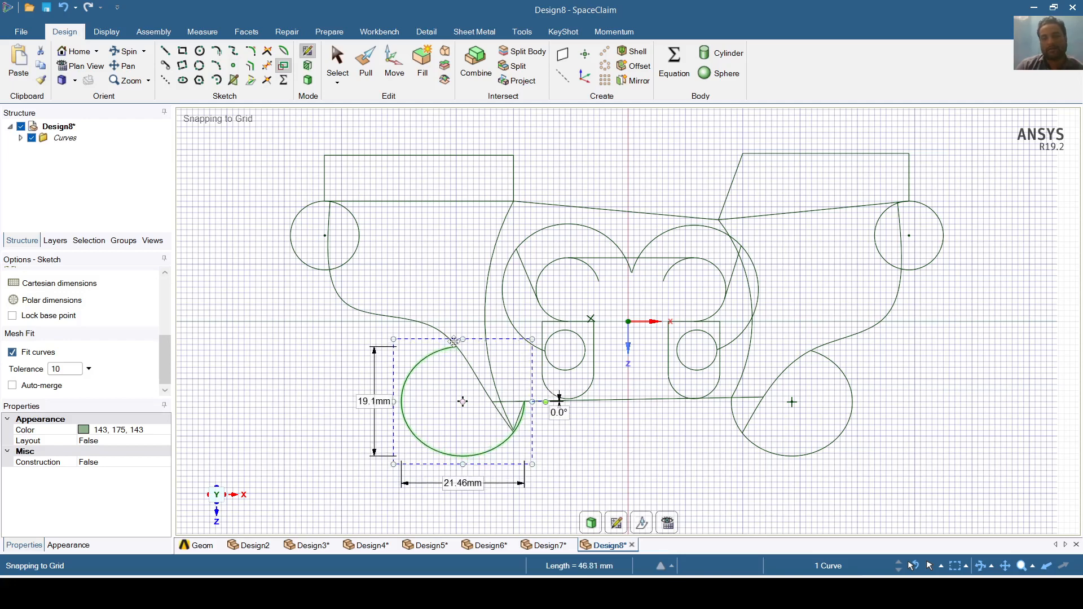
pyautogui.click(979, 502)
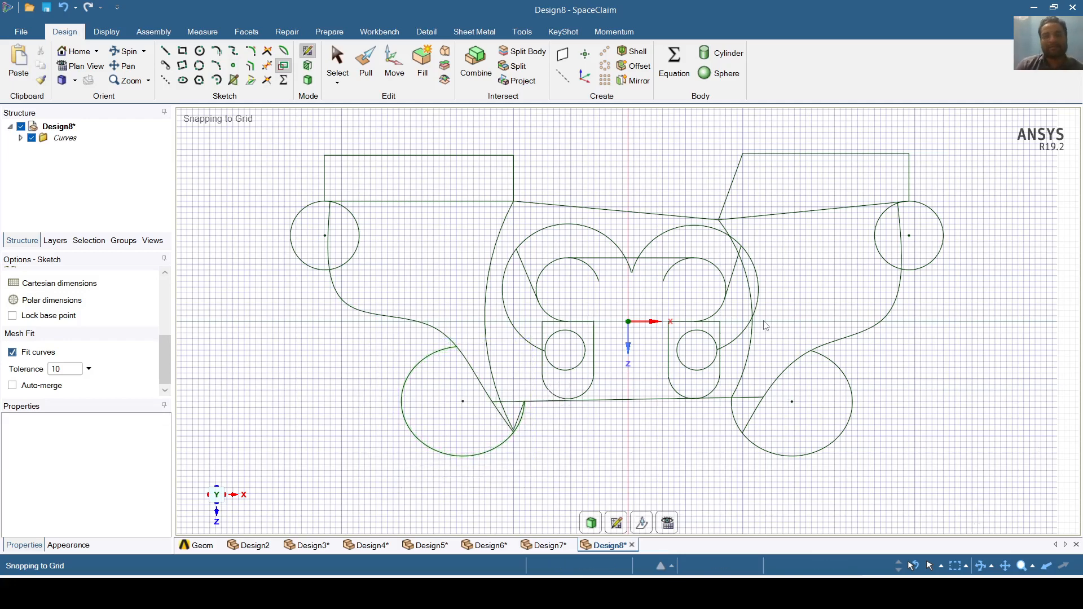
pyautogui.click(64, 10)
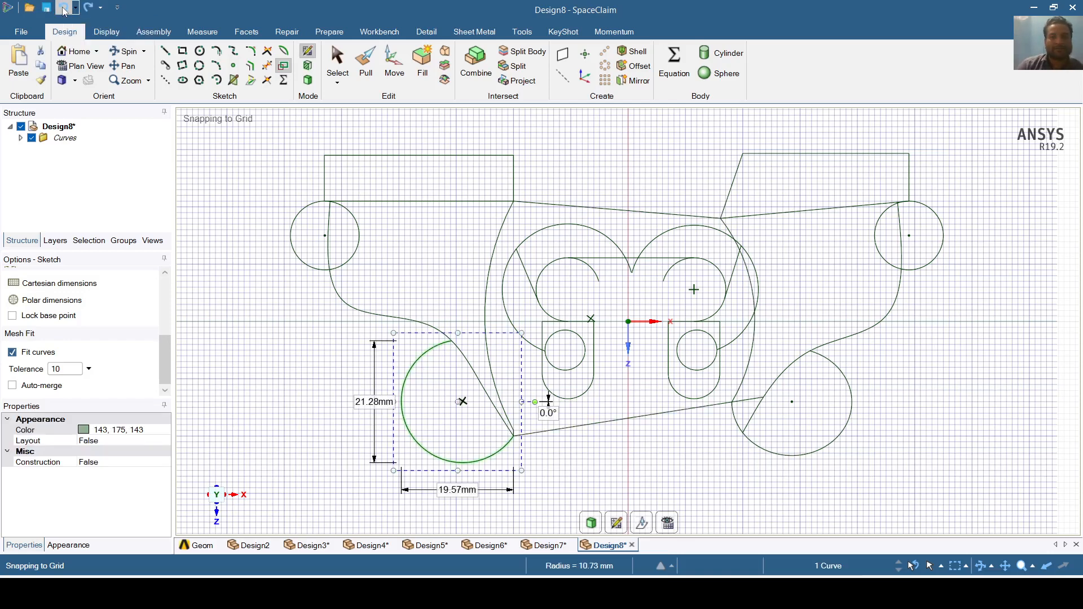
pyautogui.click(64, 11)
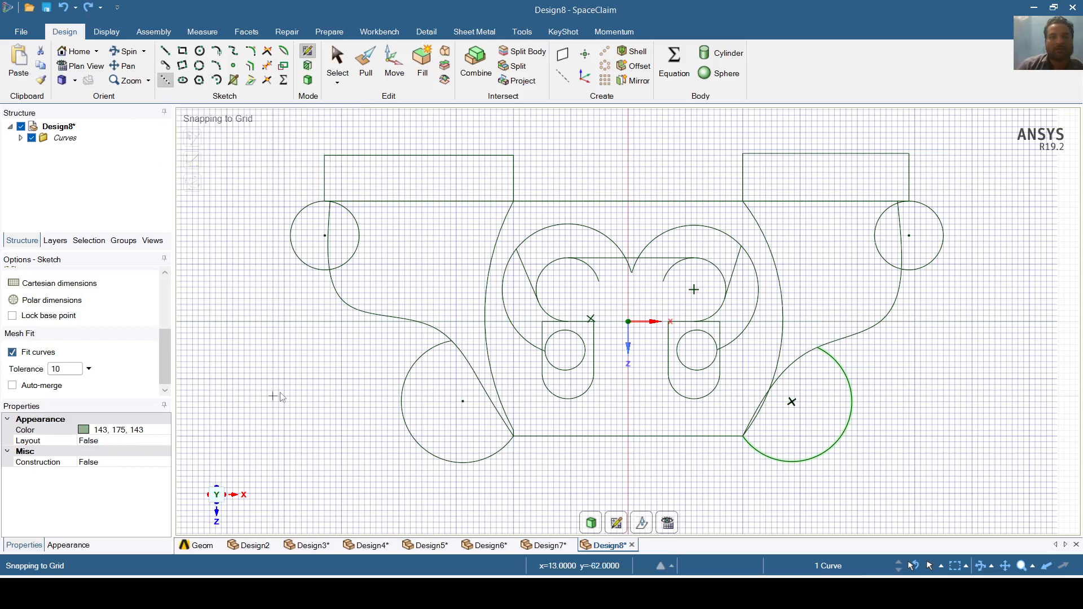
# - Draw vertical lines 39 mm down from the left and right end-circle centres
pyautogui.click(326, 237)
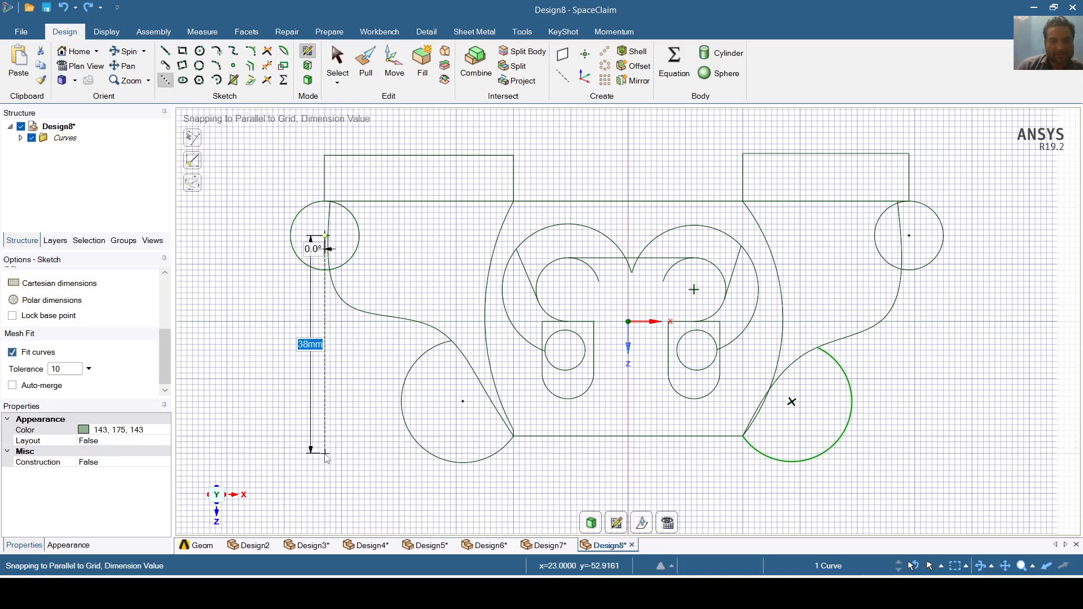
pyautogui.click(326, 462)
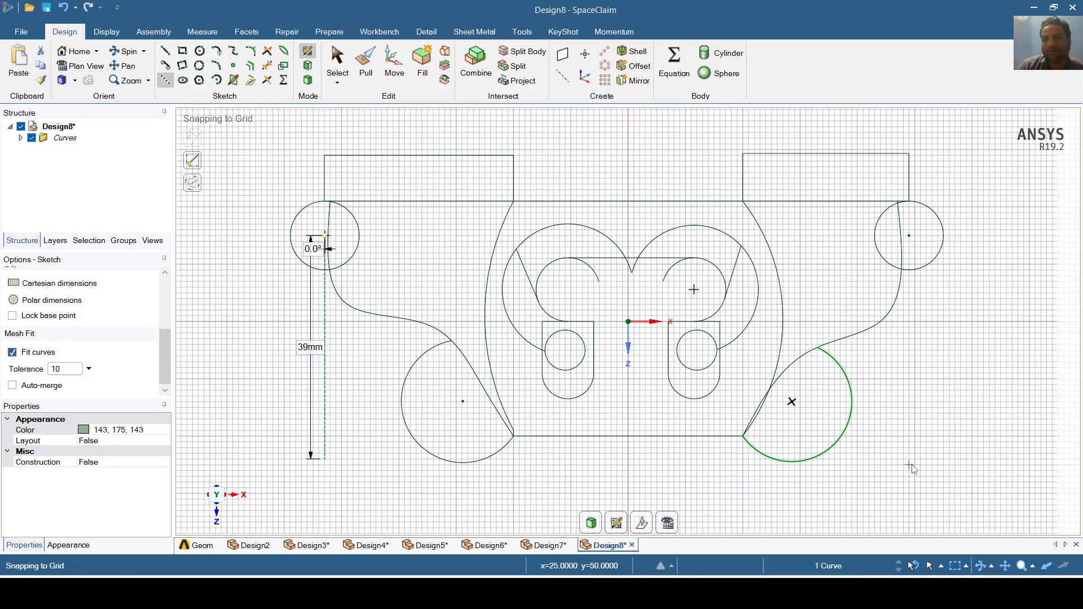
pyautogui.click(908, 236)
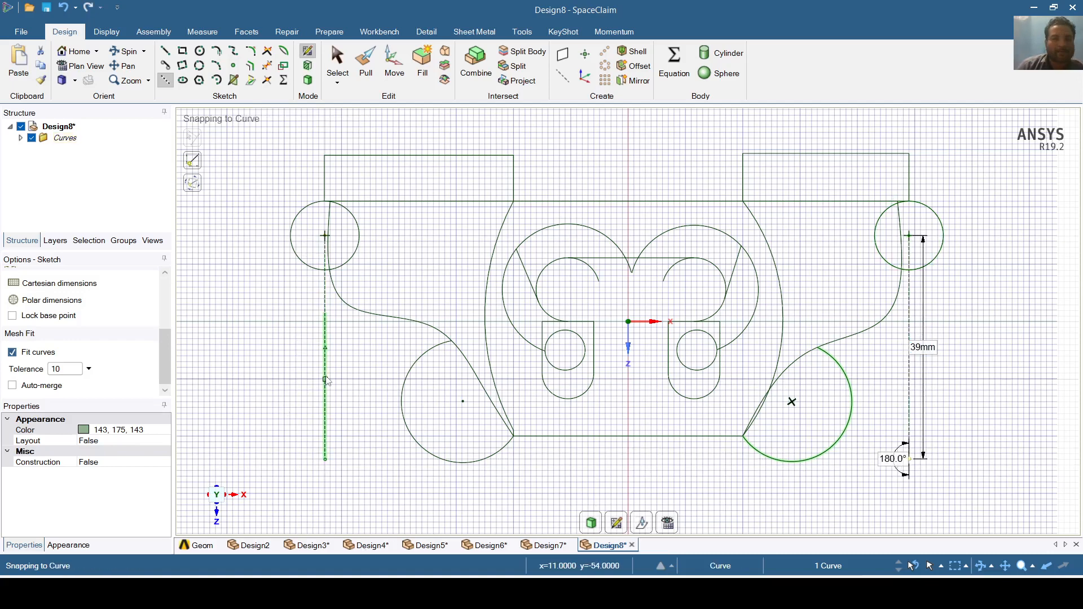
pyautogui.click(336, 61)
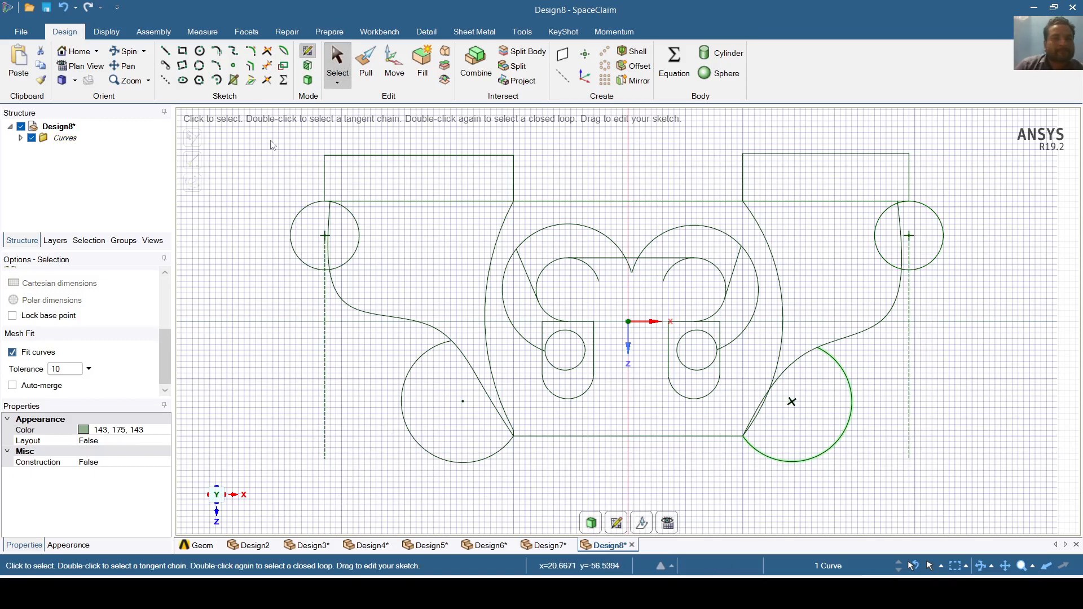
# - Join the vertical lines' bottoms with a 101.92 mm horizontal line
pyautogui.click(167, 83)
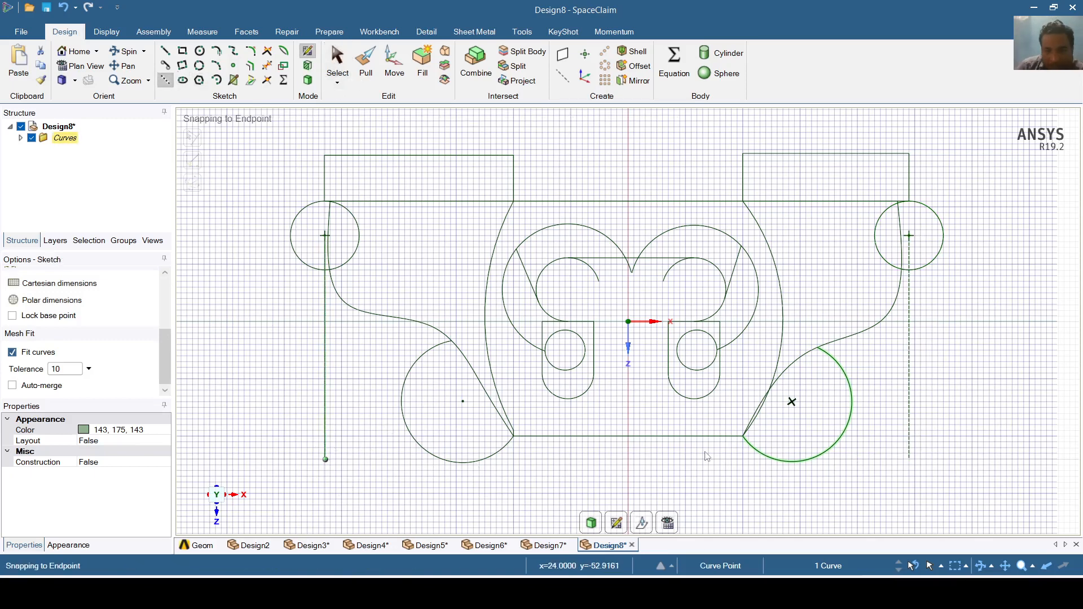
pyautogui.click(325, 459)
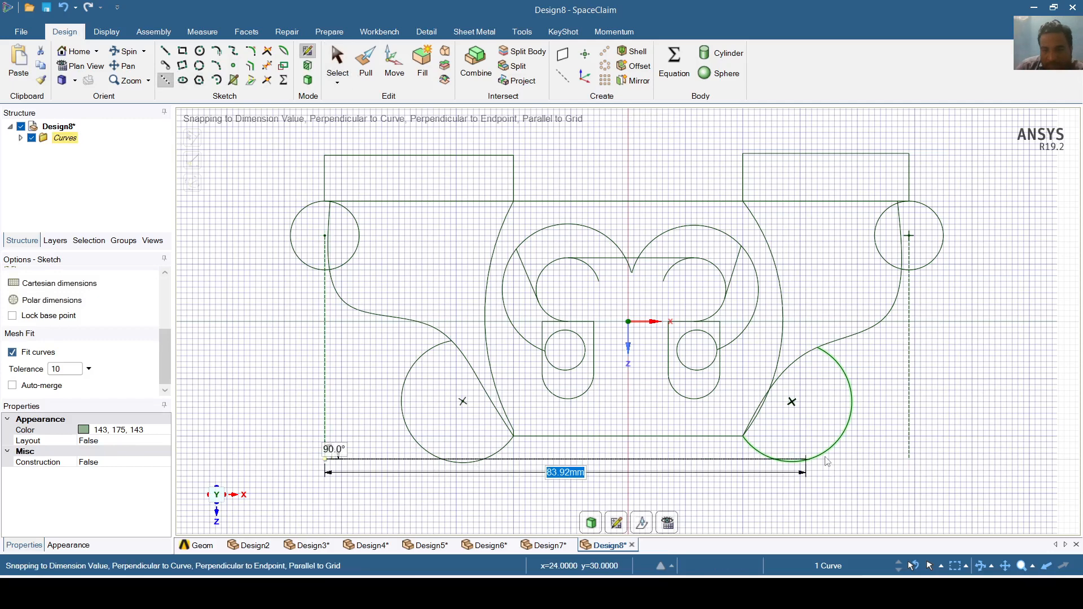
pyautogui.click(910, 459)
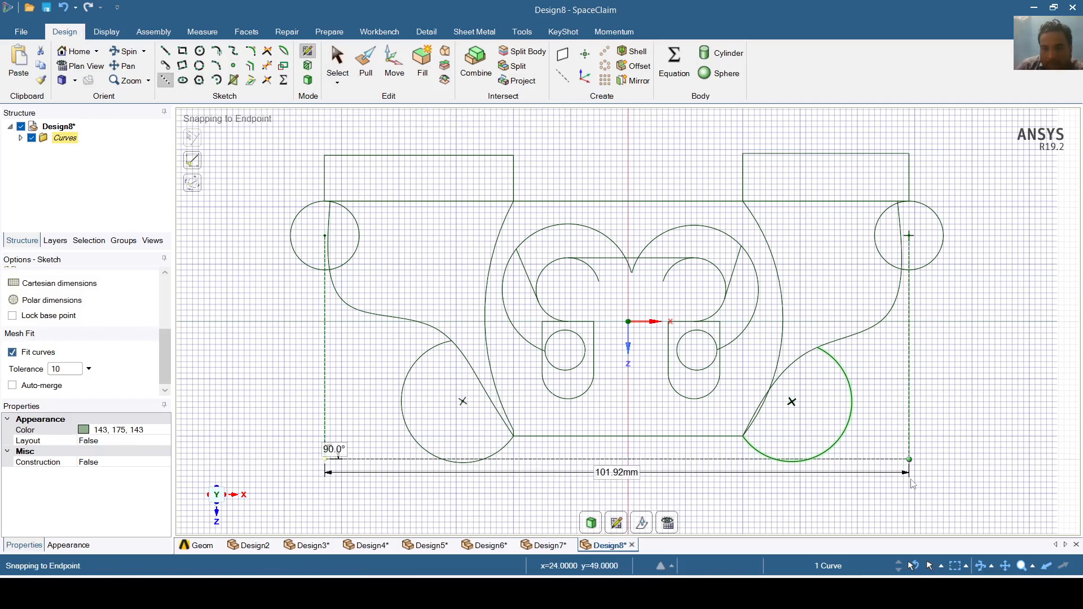
pyautogui.click(841, 517)
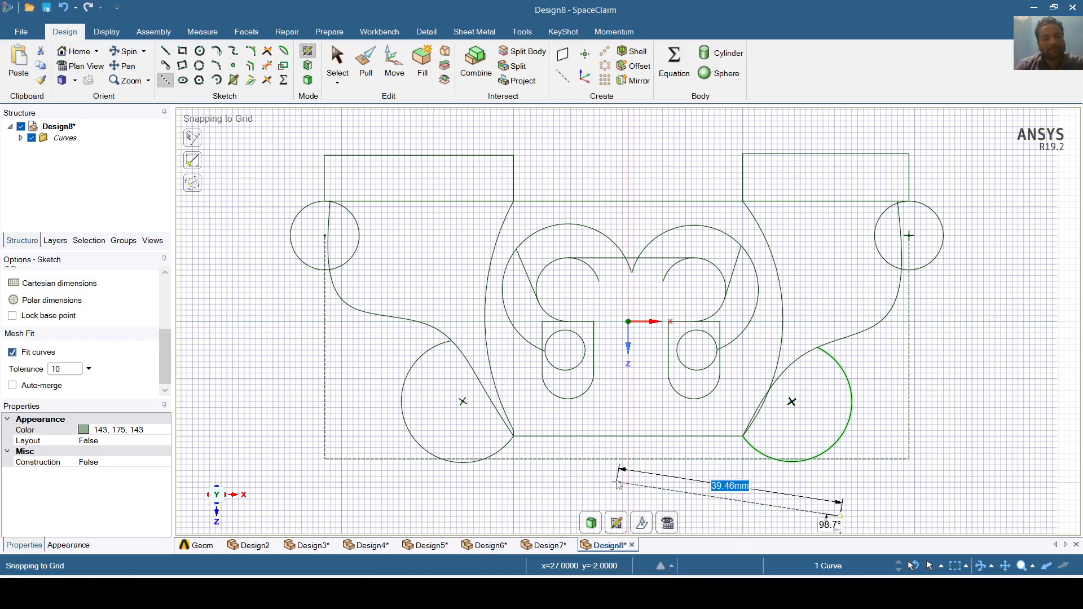
pyautogui.press('Escape')
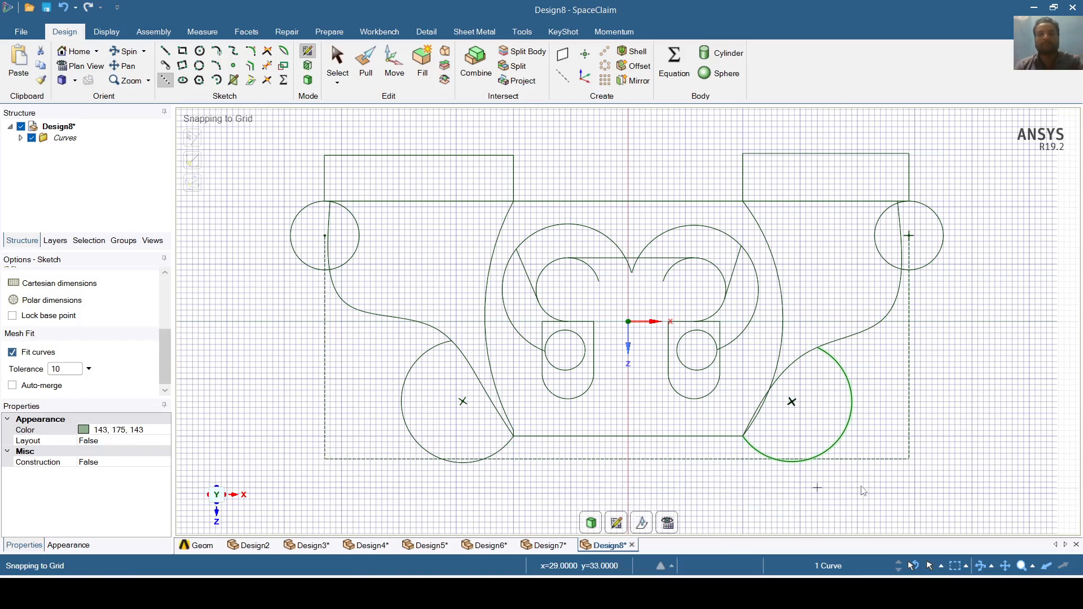
pyautogui.click(182, 80)
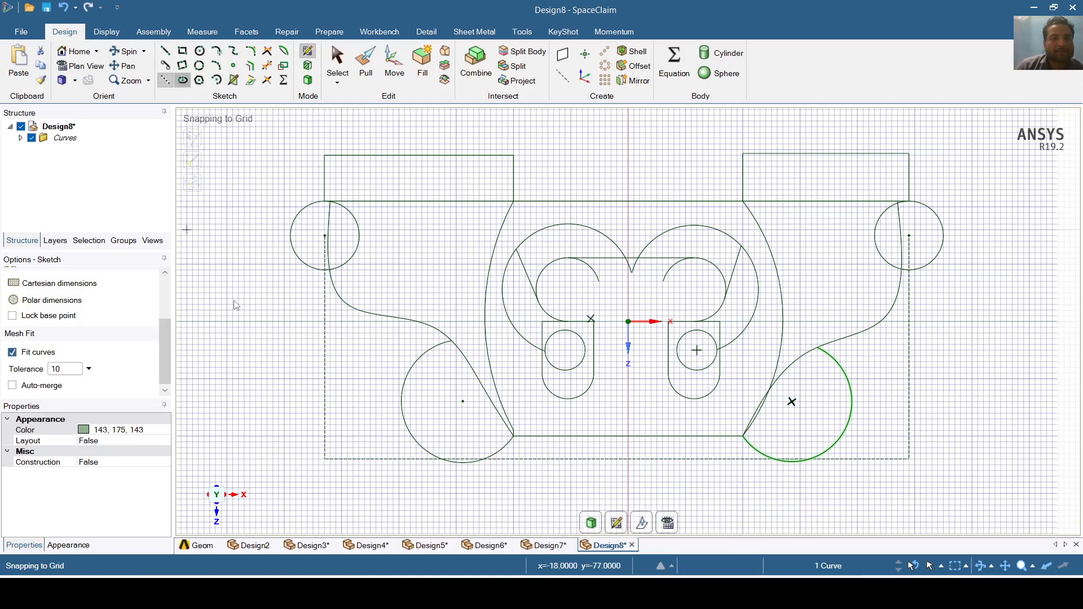
# - Draw a 36 mm-tall ellipse by the left edge and a 36 × 16 mm ellipse by the right
pyautogui.click(274, 357)
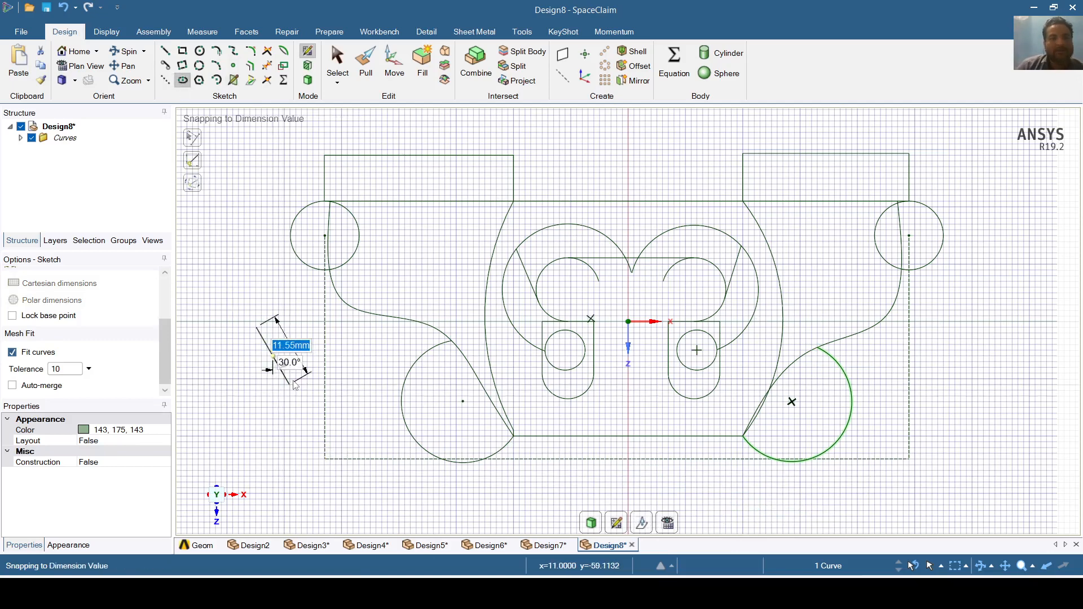
pyautogui.click(326, 356)
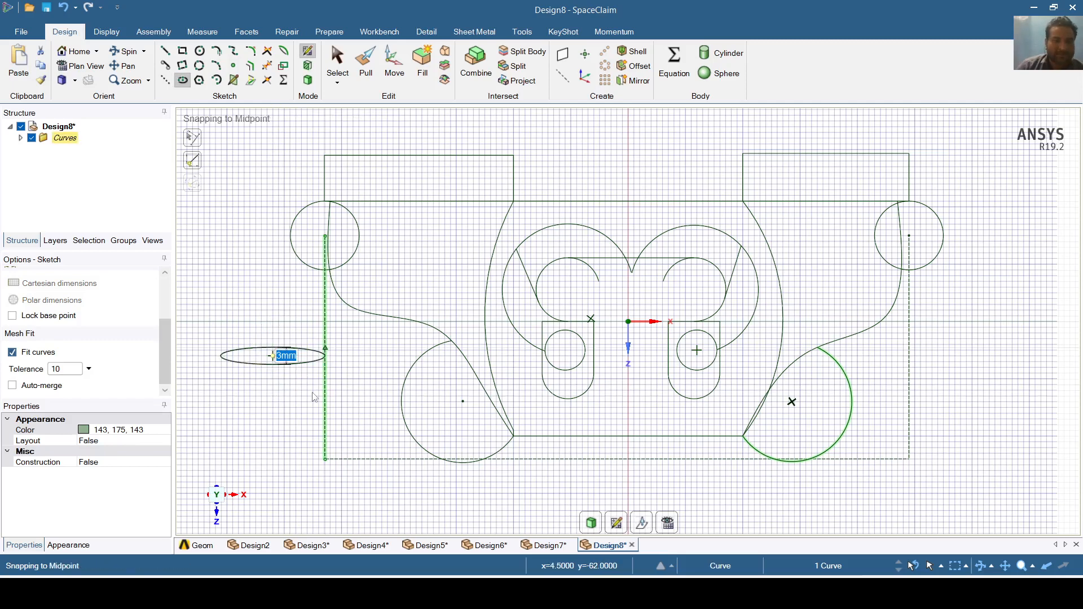
pyautogui.click(309, 458)
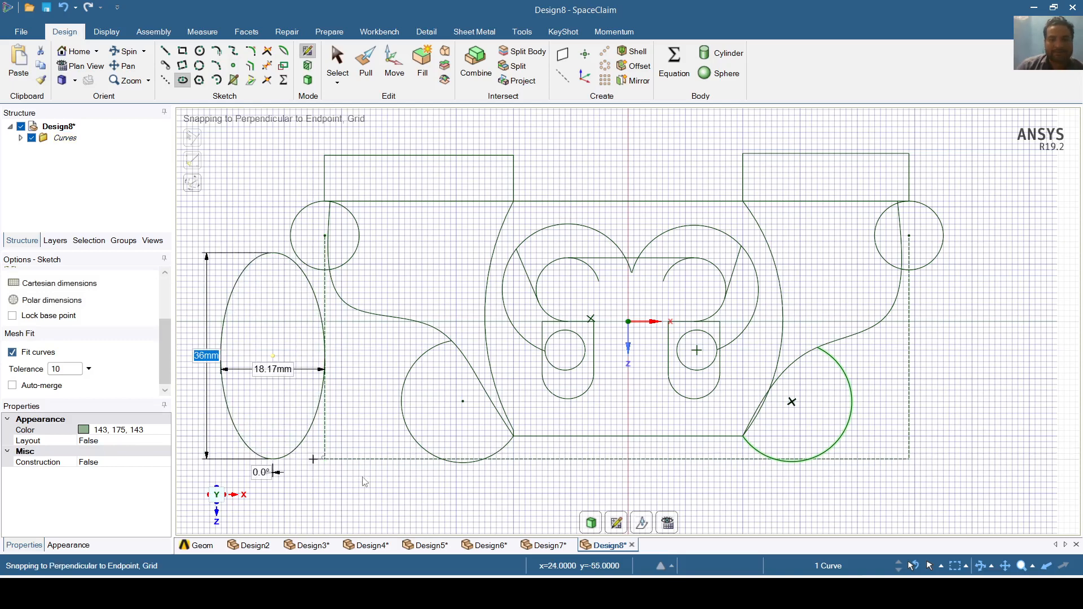
pyautogui.click(909, 368)
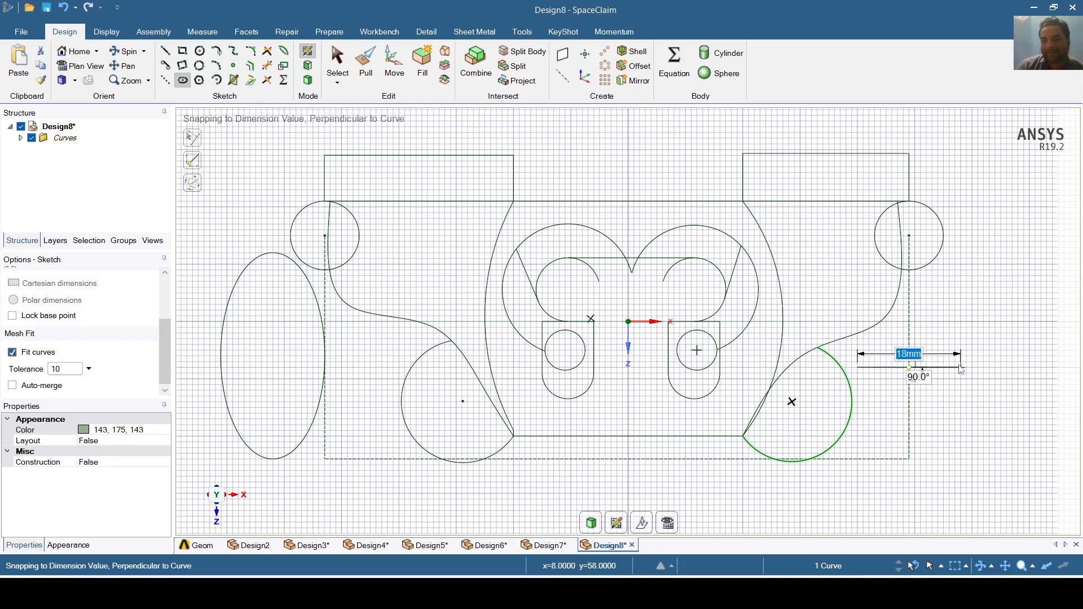
pyautogui.click(961, 368)
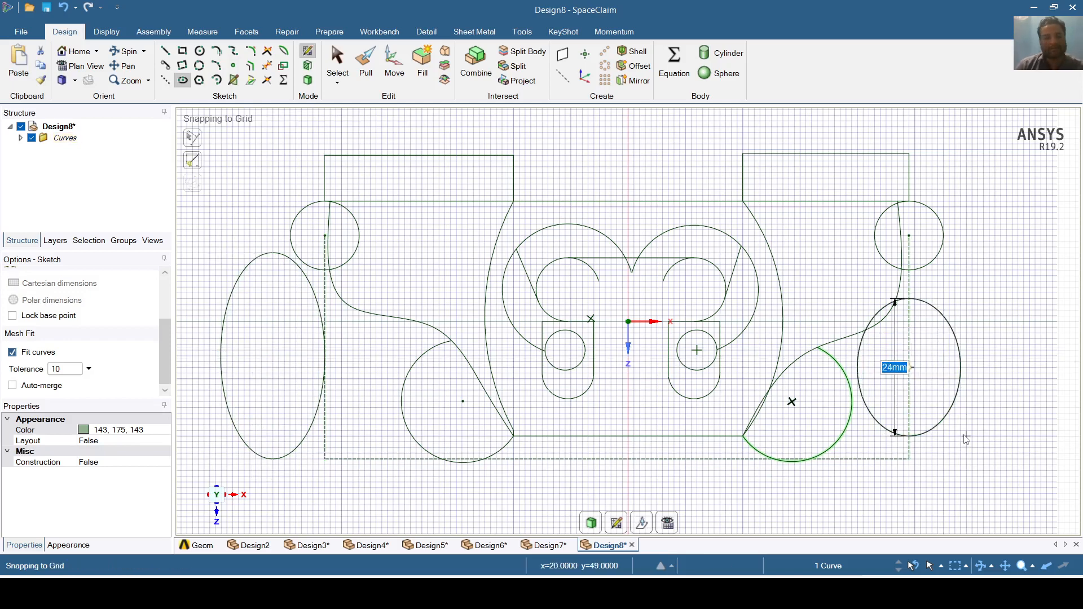
pyautogui.press('Escape')
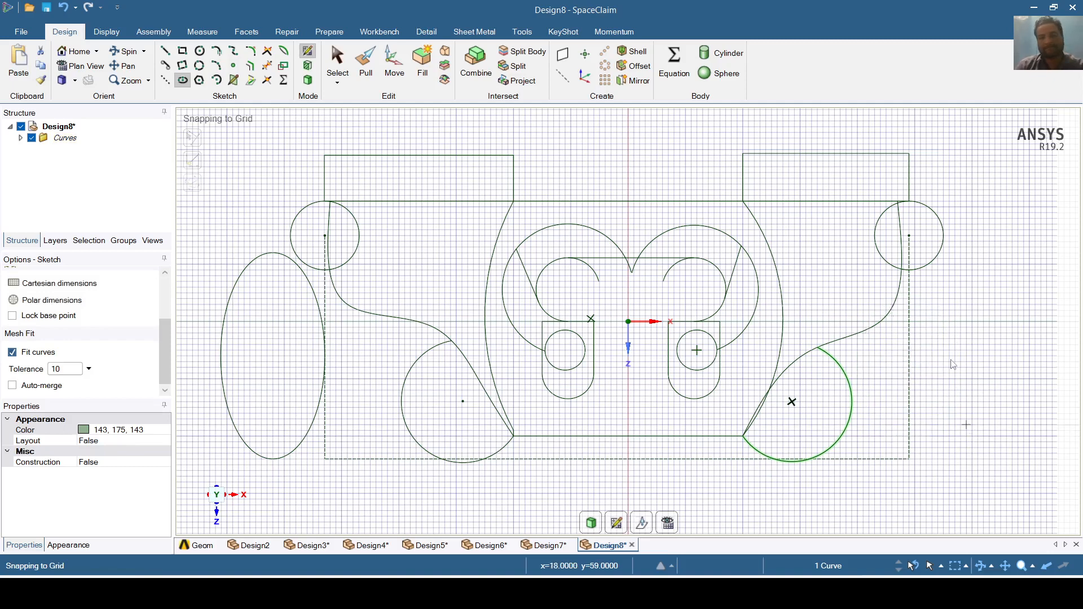
pyautogui.click(954, 356)
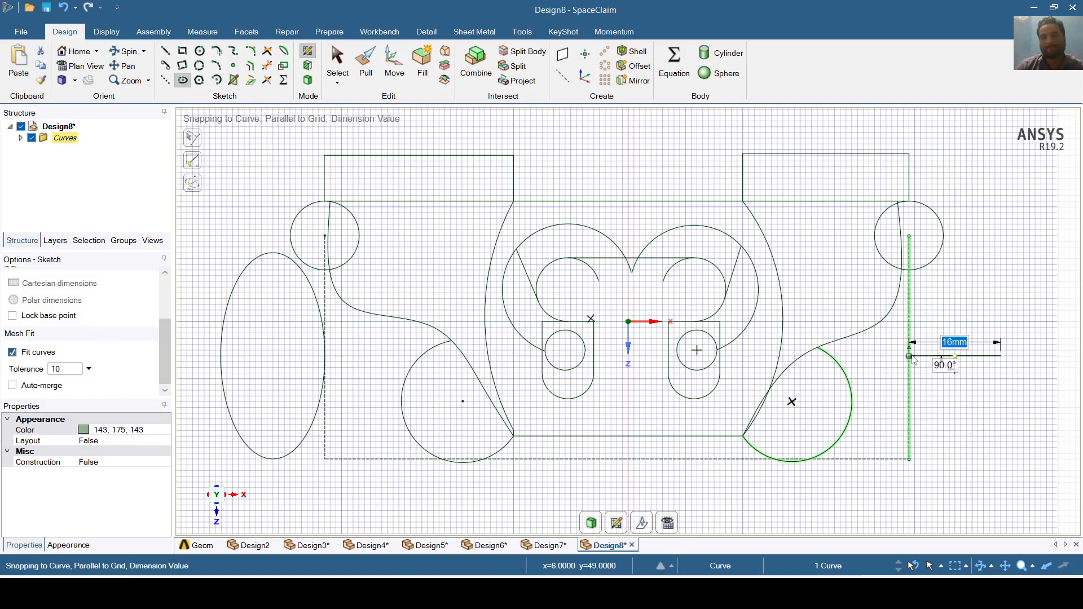
pyautogui.click(910, 356)
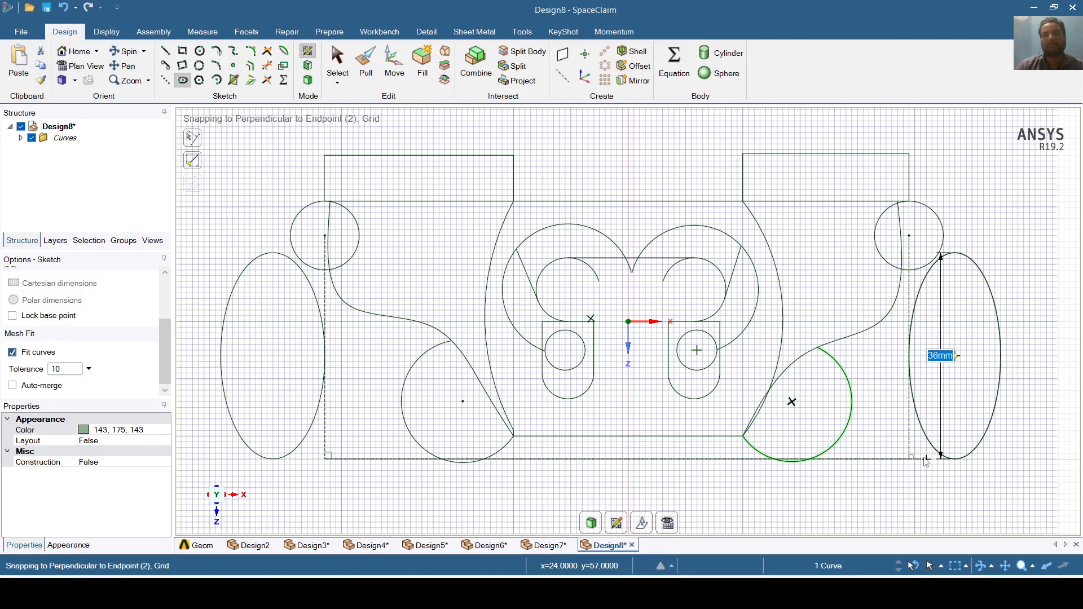
pyautogui.click(926, 461)
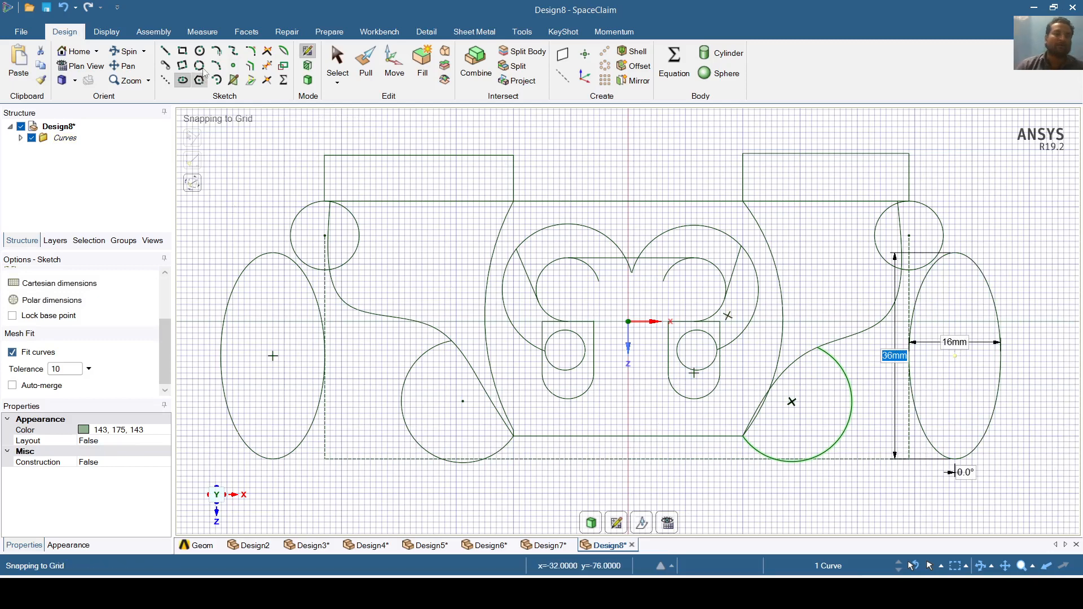
pyautogui.click(199, 80)
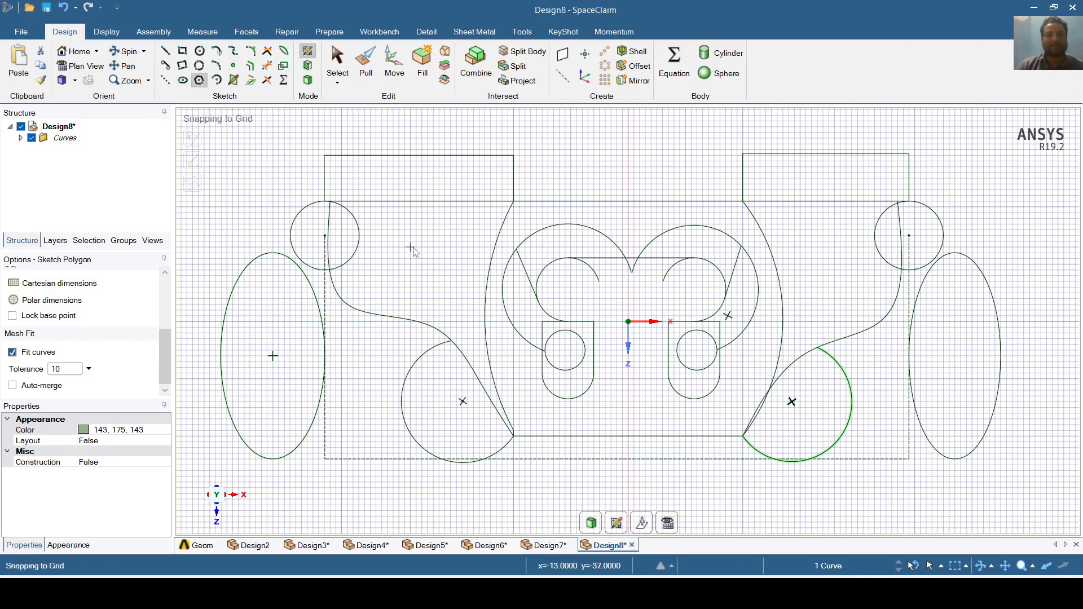
# - Place hexagons in the lower lobes: 9 mm across on the left, 11.12 mm on the right
pyautogui.click(463, 402)
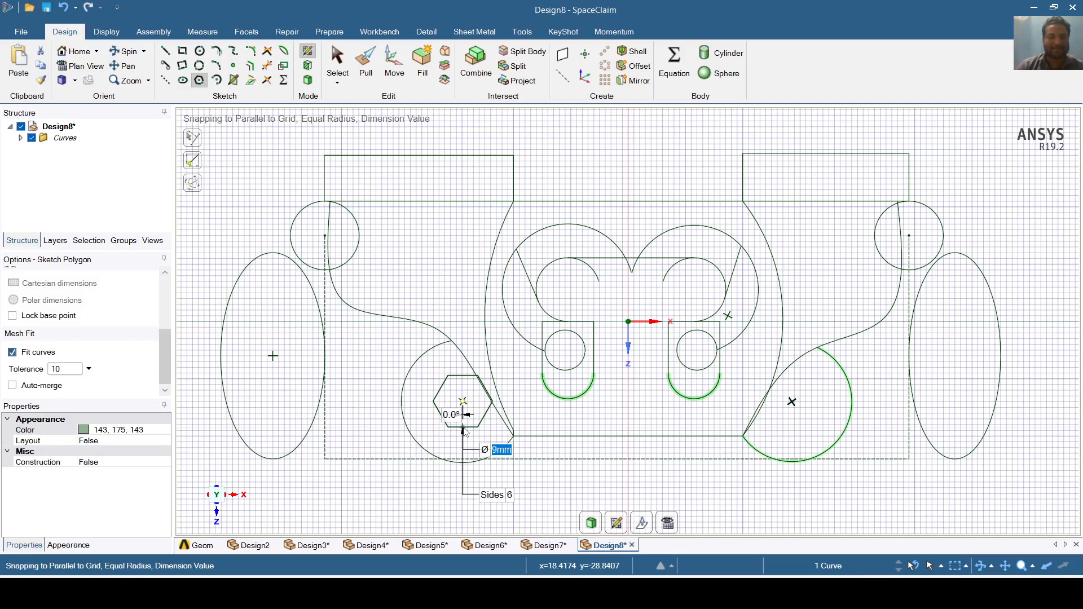
pyautogui.click(464, 432)
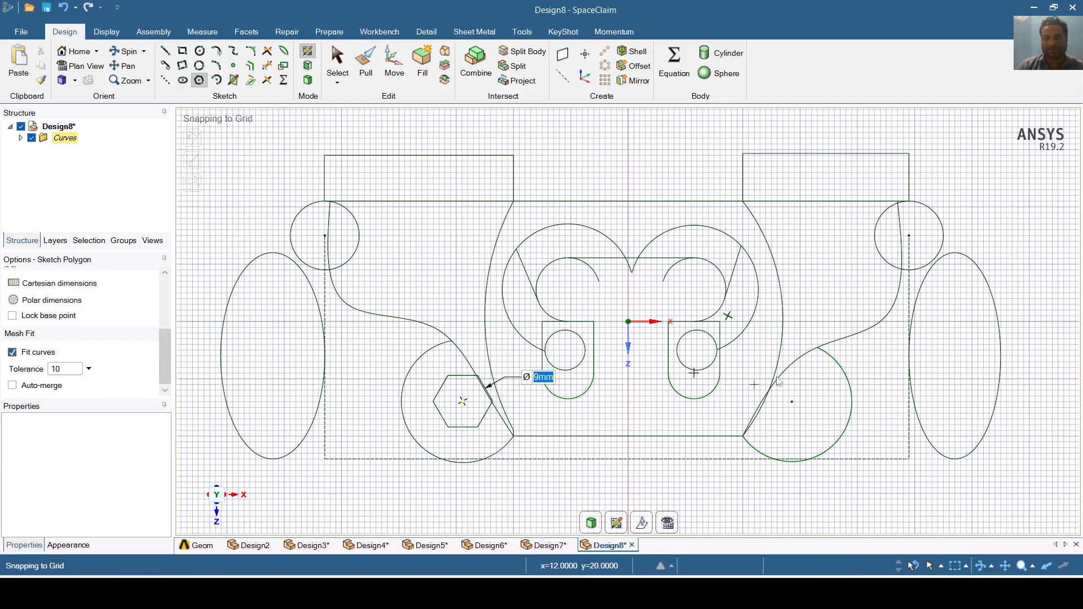
pyautogui.click(801, 408)
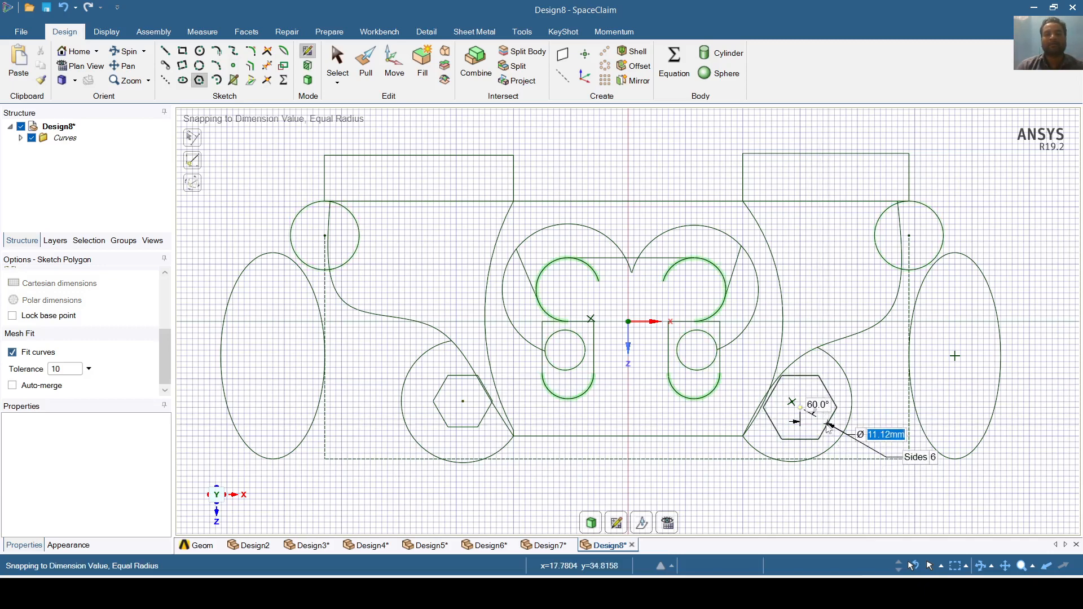
pyautogui.click(828, 425)
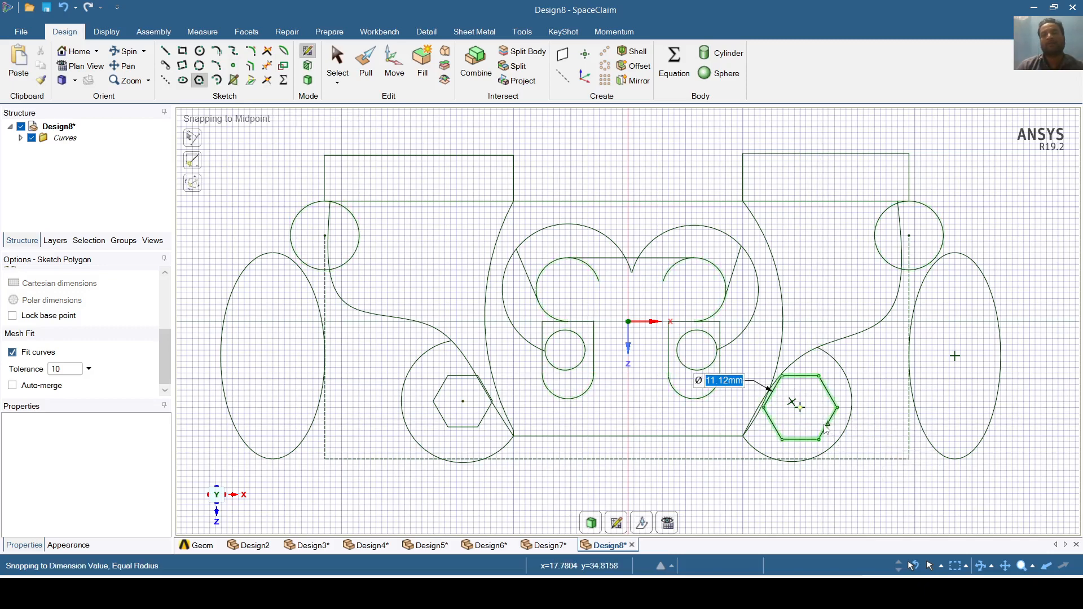
# - Place two 8-sided polygons, 14.14 mm across, in the upper-left and upper-right corners
pyautogui.click(415, 248)
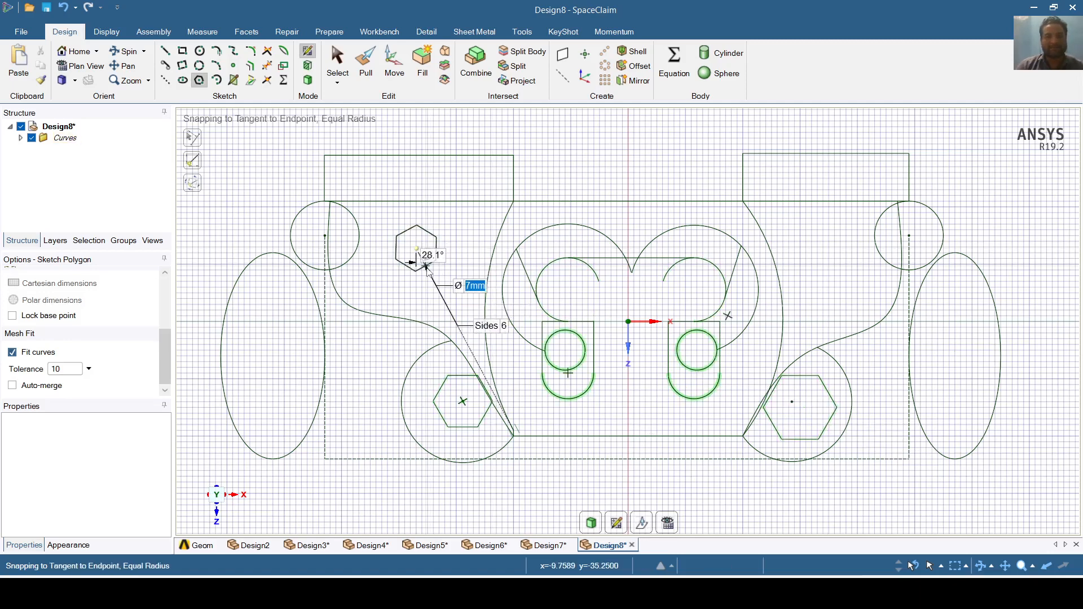
pyautogui.press('Tab')
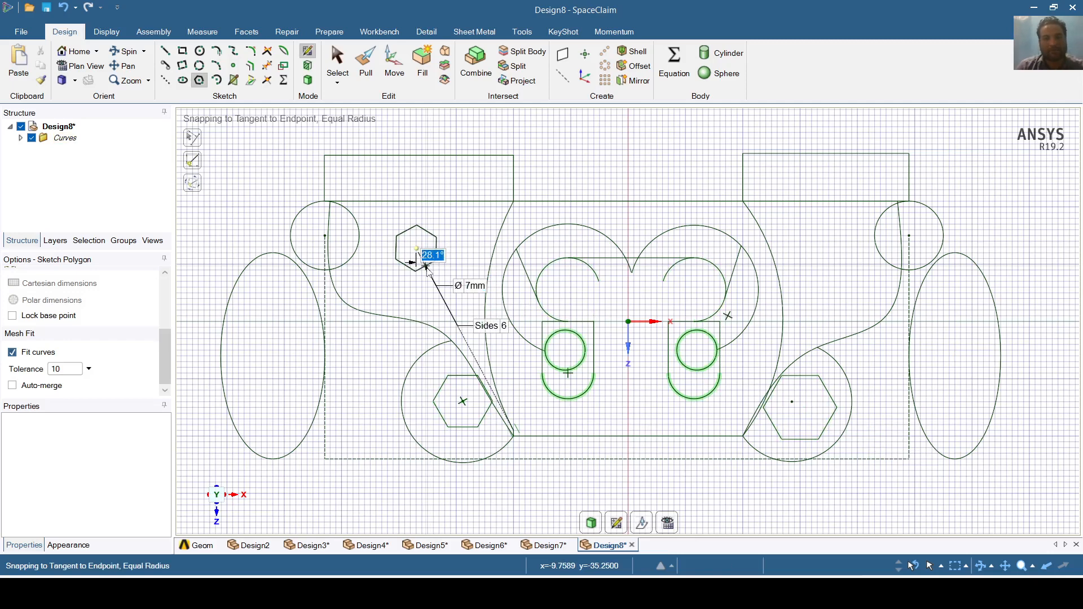
pyautogui.press('Tab')
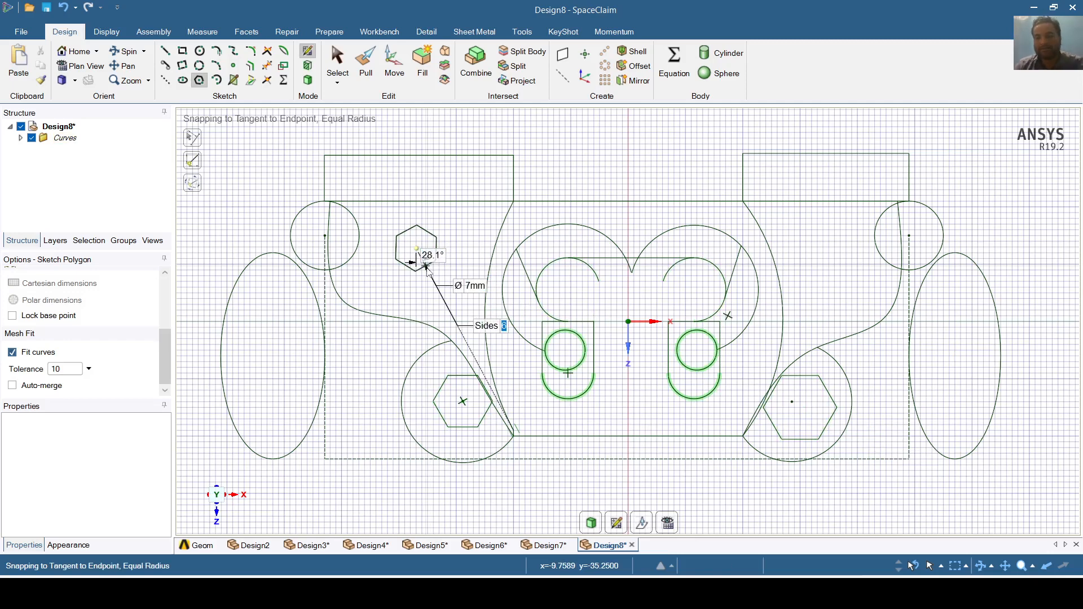
pyautogui.write('8')
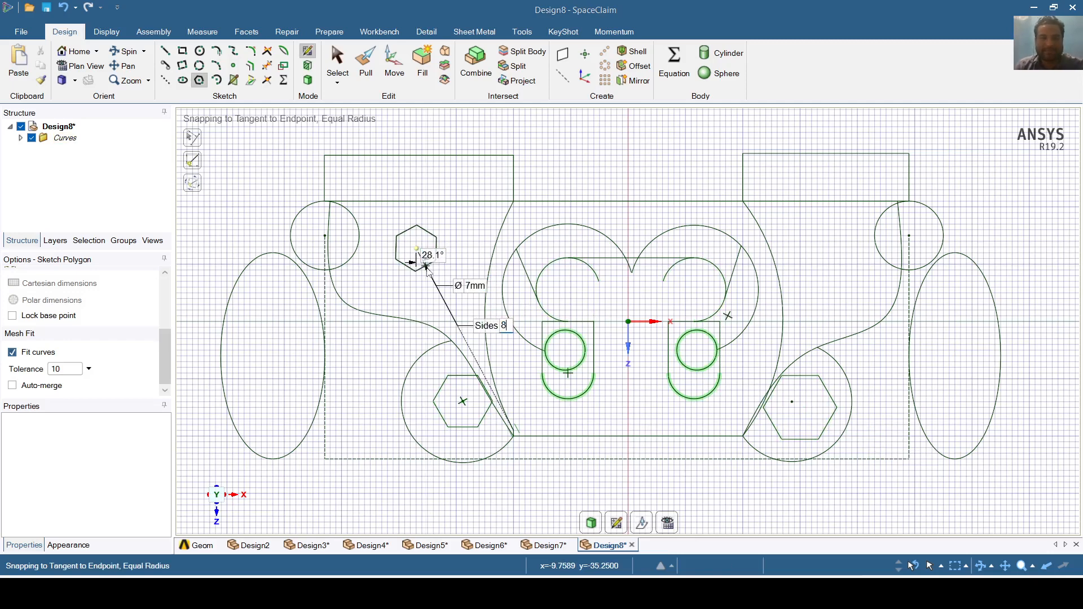
pyautogui.hotkey('ctrl', 'z')
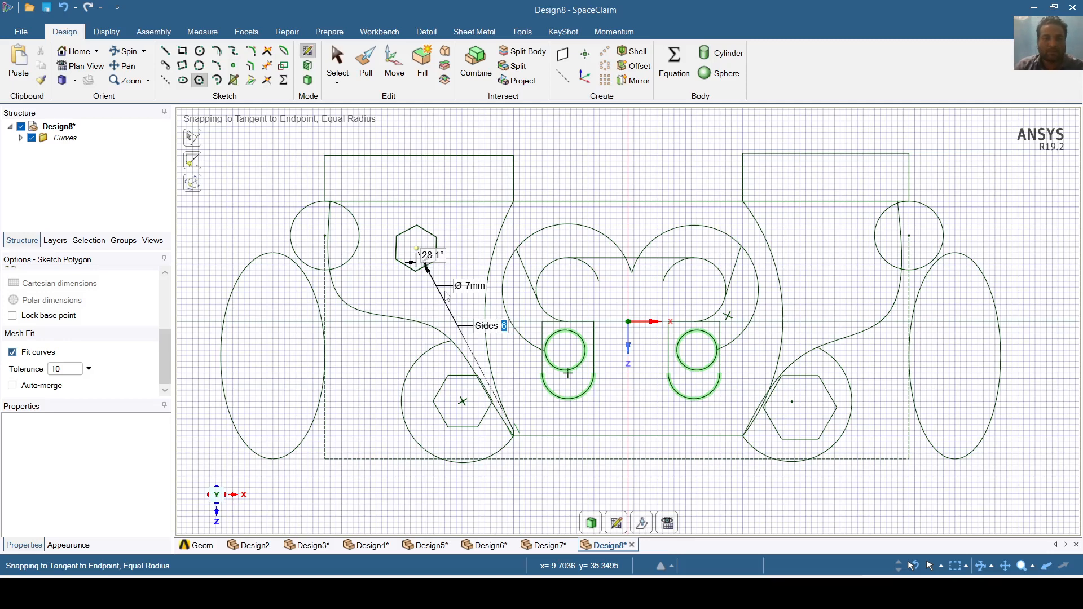
pyautogui.write('8')
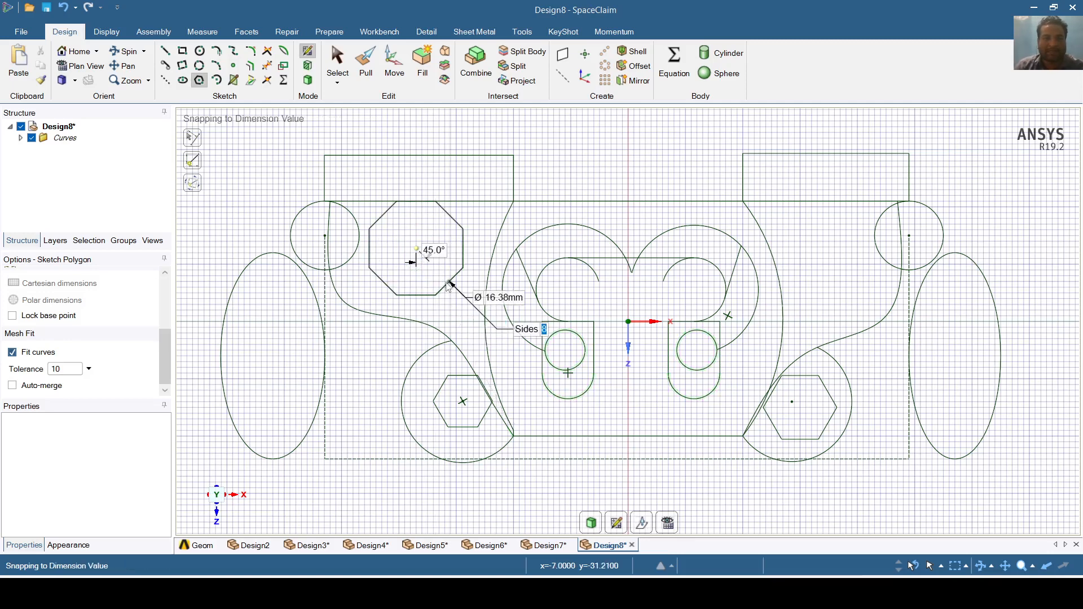
pyautogui.click(446, 282)
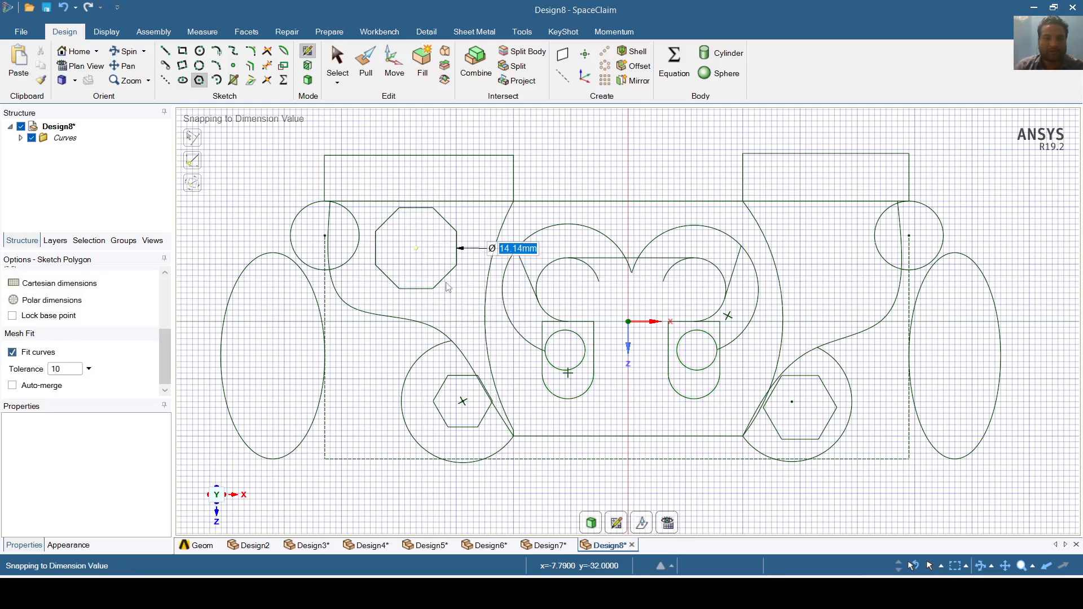
pyautogui.click(835, 247)
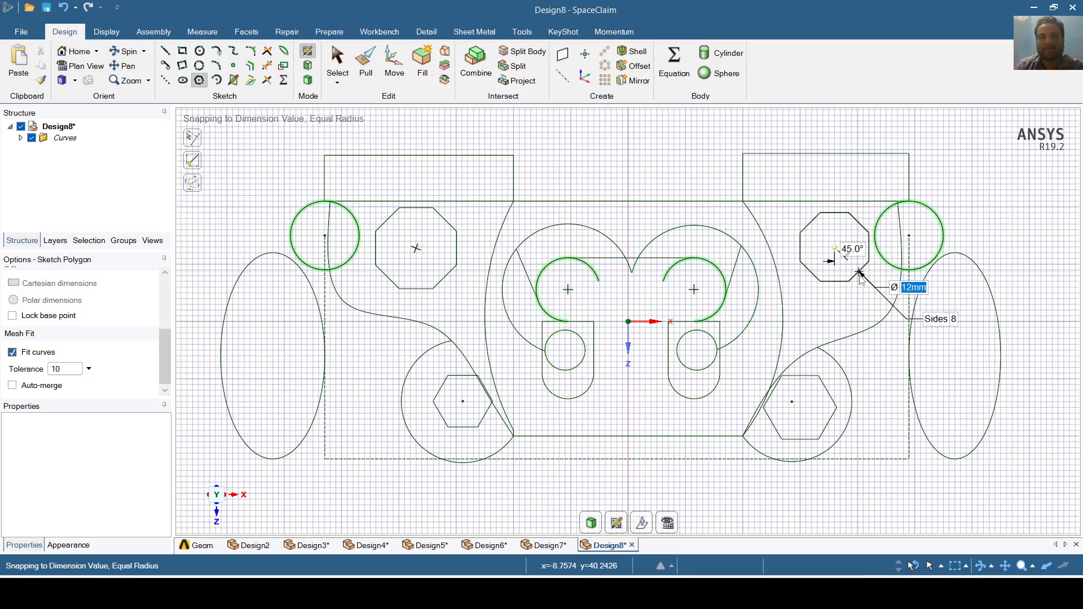
pyautogui.click(862, 280)
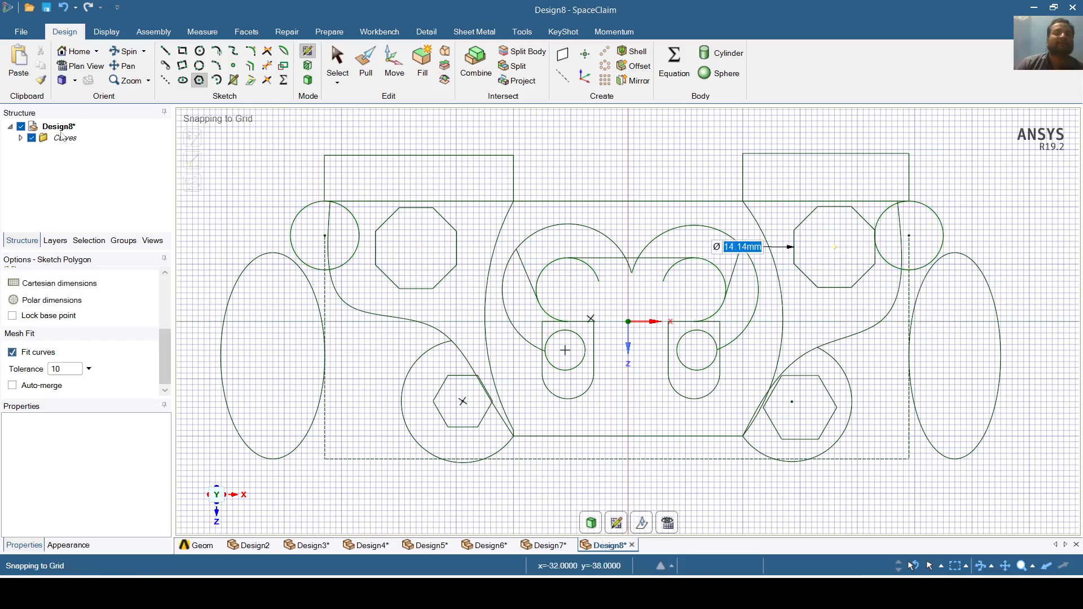
# - Start a 17.09 mm sweep arc centred below the middle of the bottom edge
pyautogui.click(218, 81)
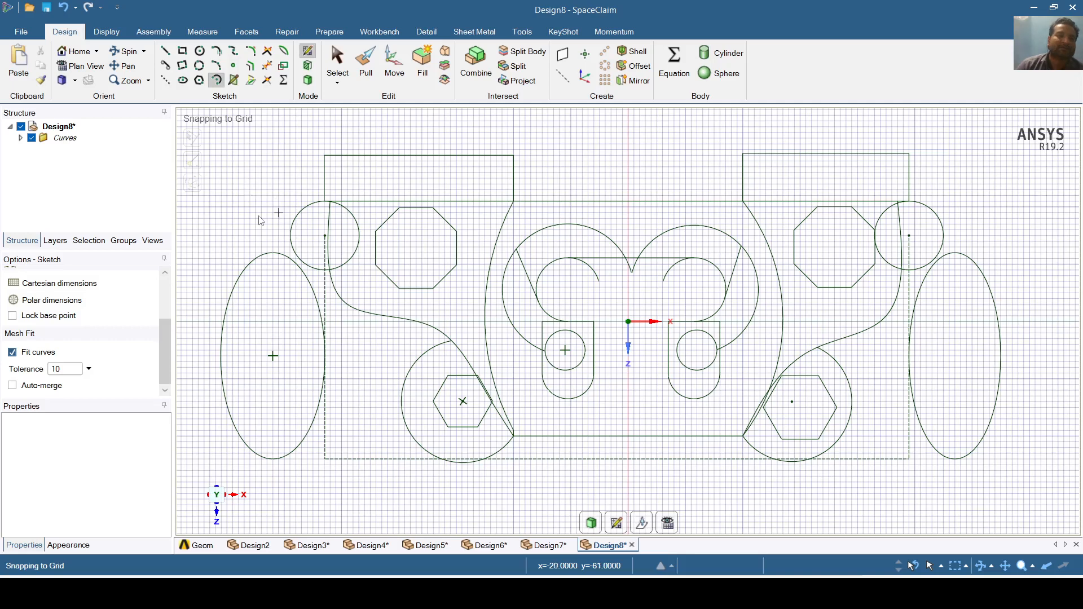
pyautogui.click(628, 475)
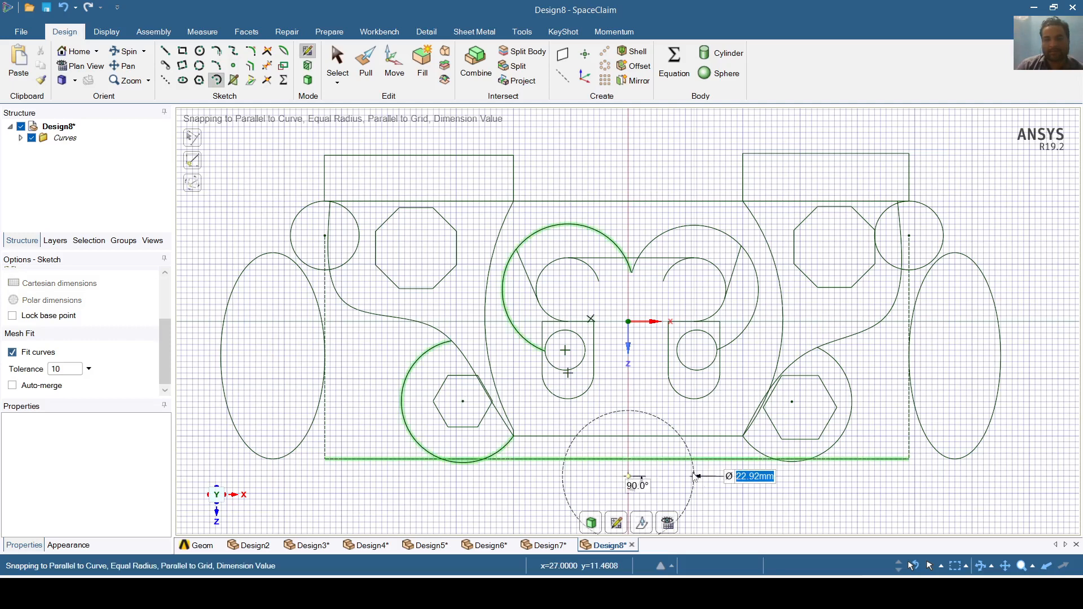
pyautogui.click(675, 459)
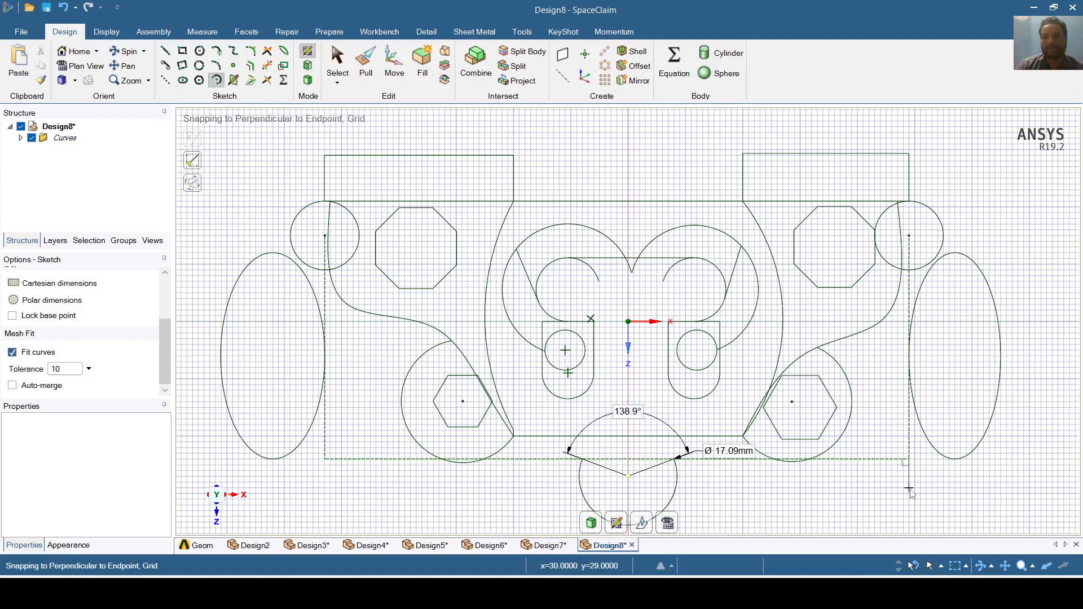
pyautogui.scroll(1, 891, 495)
pyautogui.scroll(-3, 891, 495)
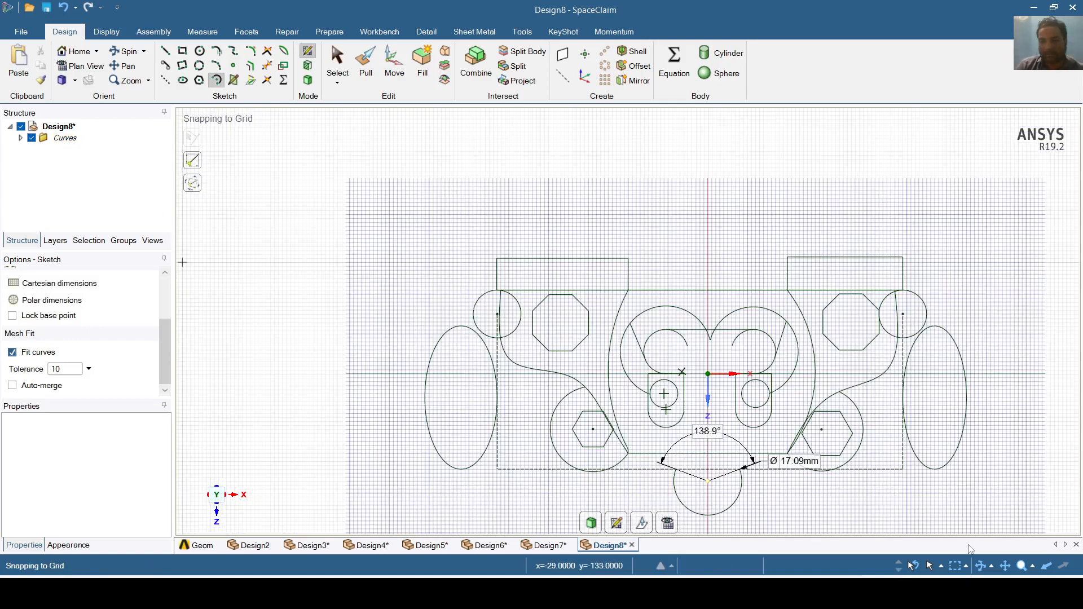
pyautogui.keyDown('shift'); pyautogui.moveTo(975, 472); pyautogui.dragTo(934, 433, button='middle'); pyautogui.keyUp('shift')
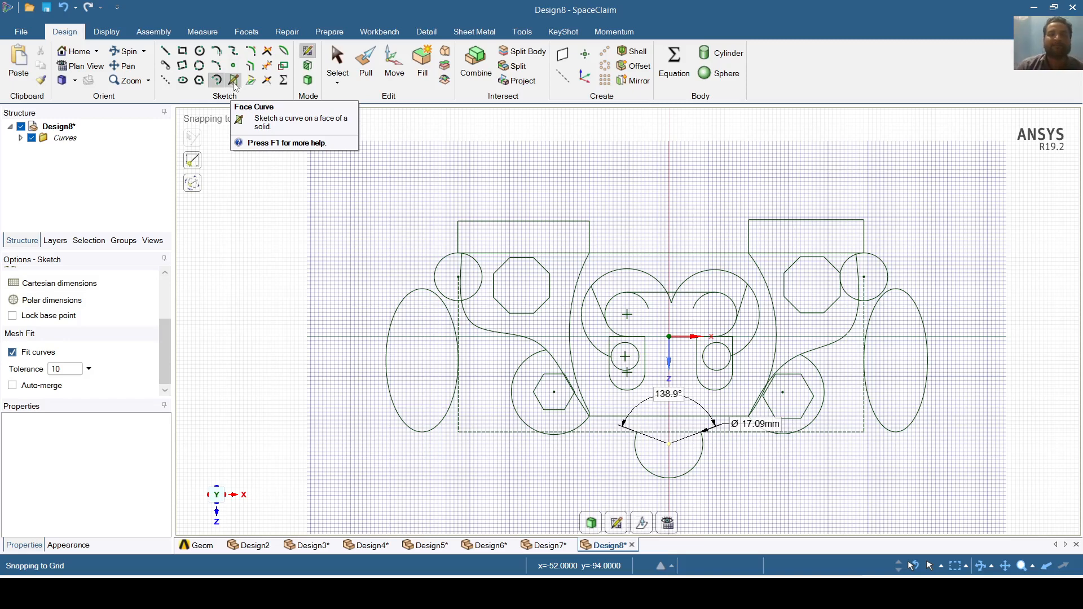
# - Sketch a closed pointed-arch spline cutout on the left ellipse face
pyautogui.press('d')
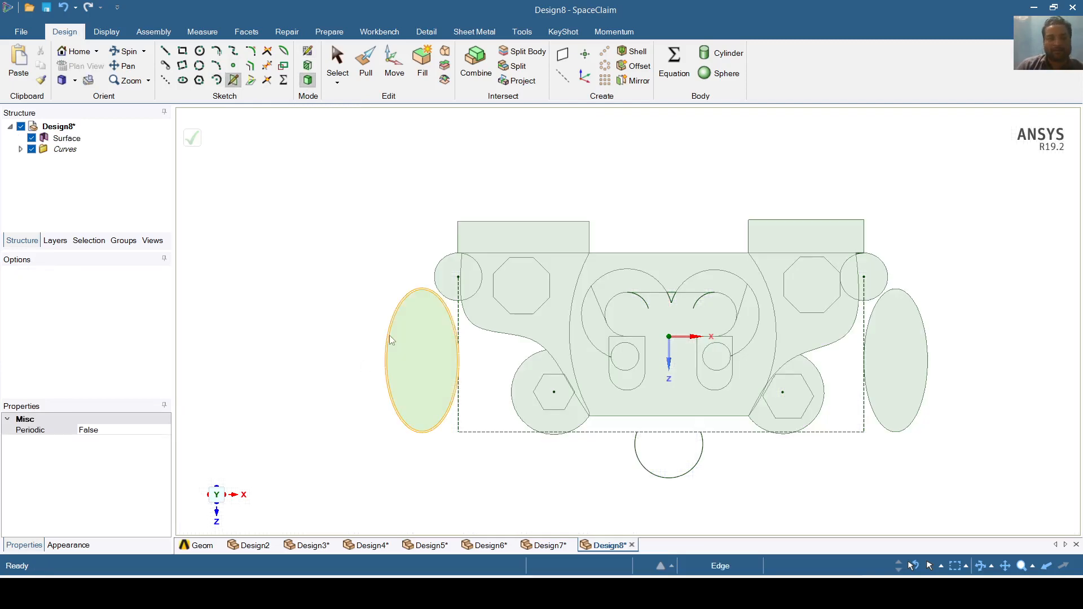
pyautogui.click(415, 345)
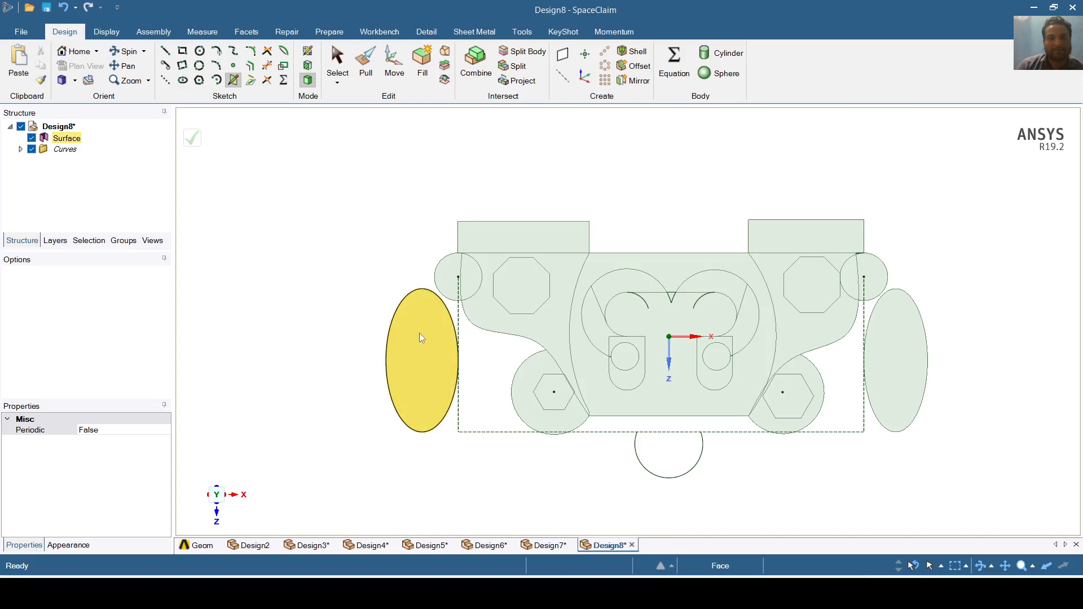
pyautogui.moveTo(417, 340); pyautogui.dragTo(417, 354)
pyautogui.click(417, 370)
# - Select the whole sketched surface body and exit sketch mode
pyautogui.tripleClick(883, 347)
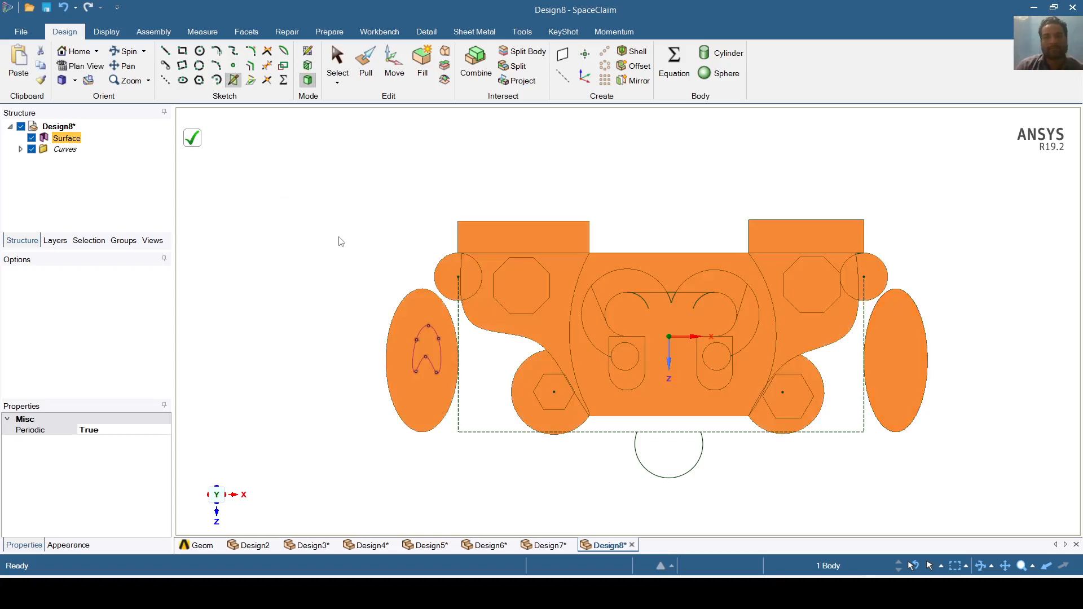
pyautogui.rightClick(809, 490)
pyautogui.click(768, 501)
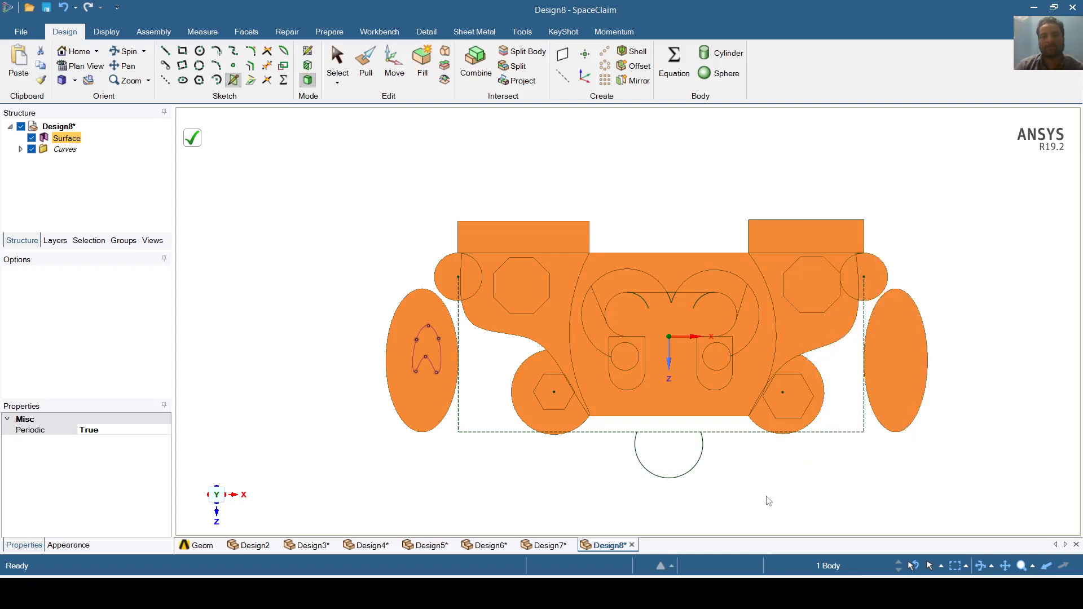
pyautogui.press('d')
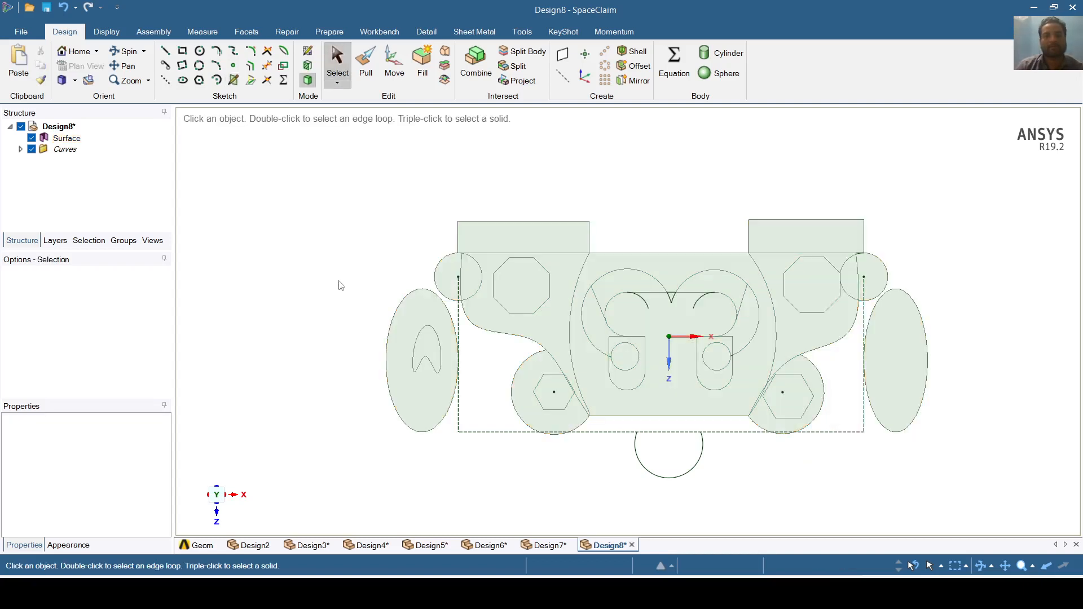
# - Draw a closed three-point spline cutout inside the right ellipse, mirroring the left cutout
pyautogui.click(229, 81)
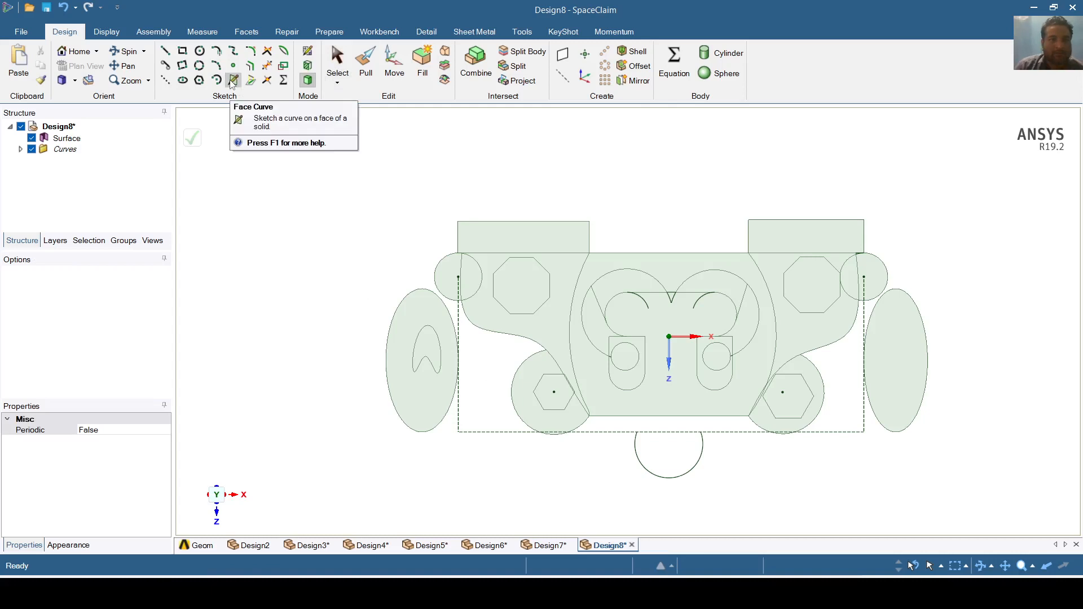
pyautogui.click(895, 334)
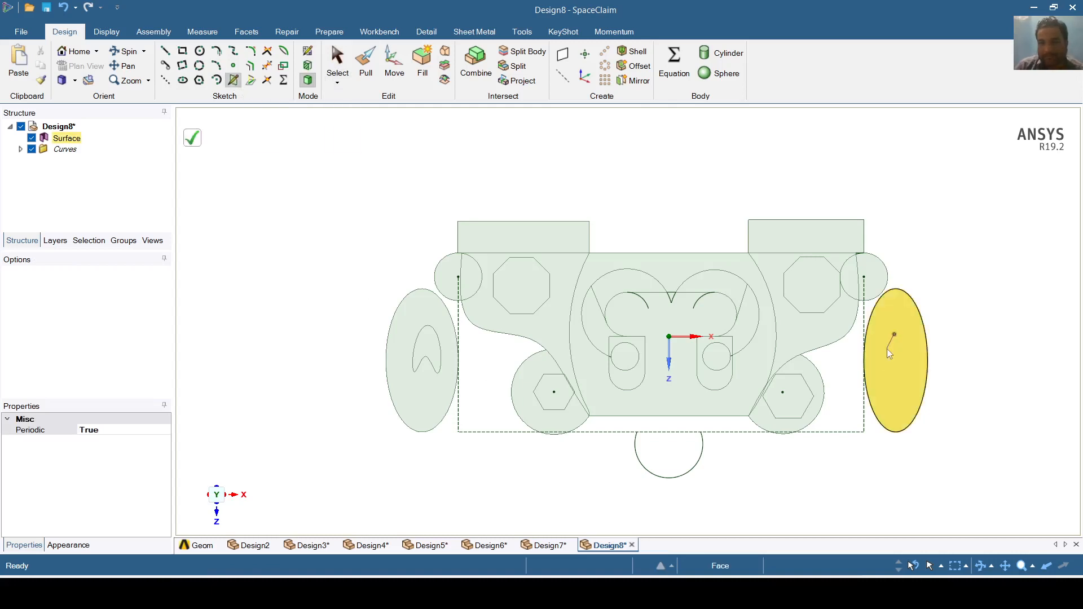
pyautogui.click(882, 381)
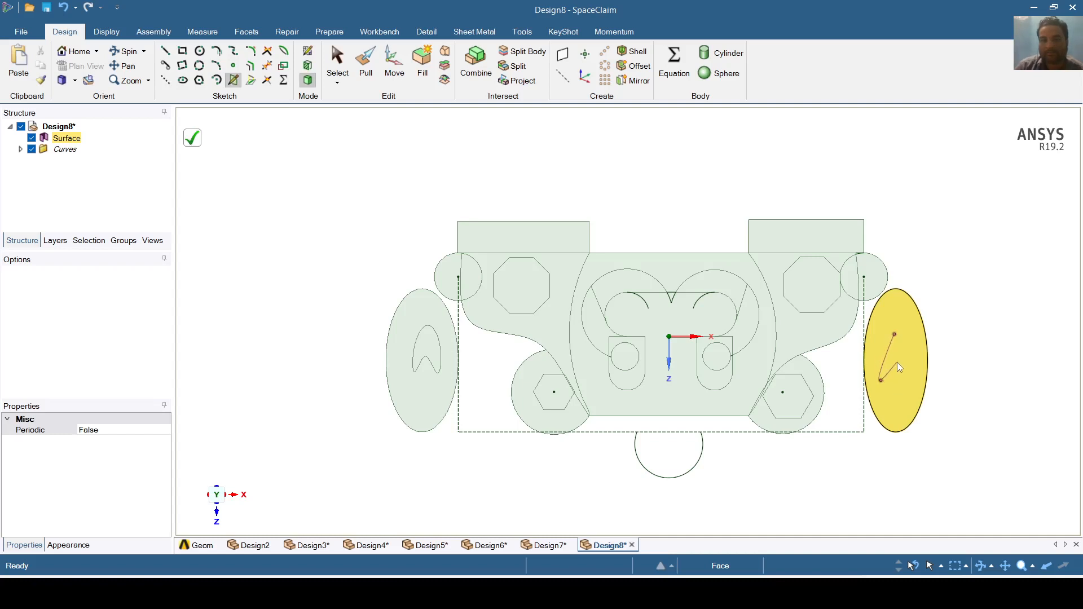
pyautogui.click(917, 382)
pyautogui.click(898, 334)
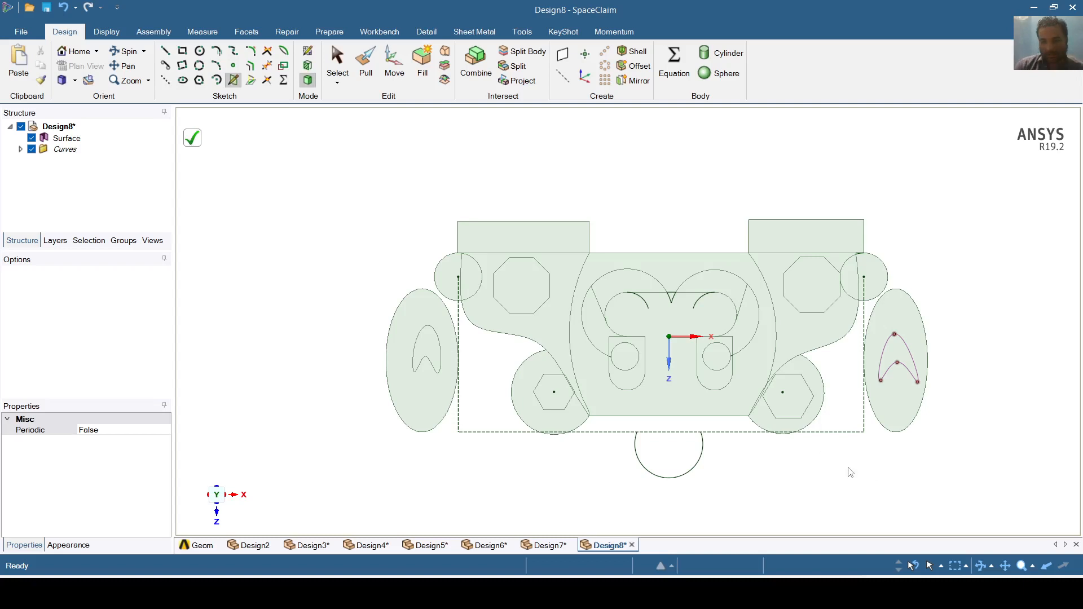
pyautogui.click(337, 61)
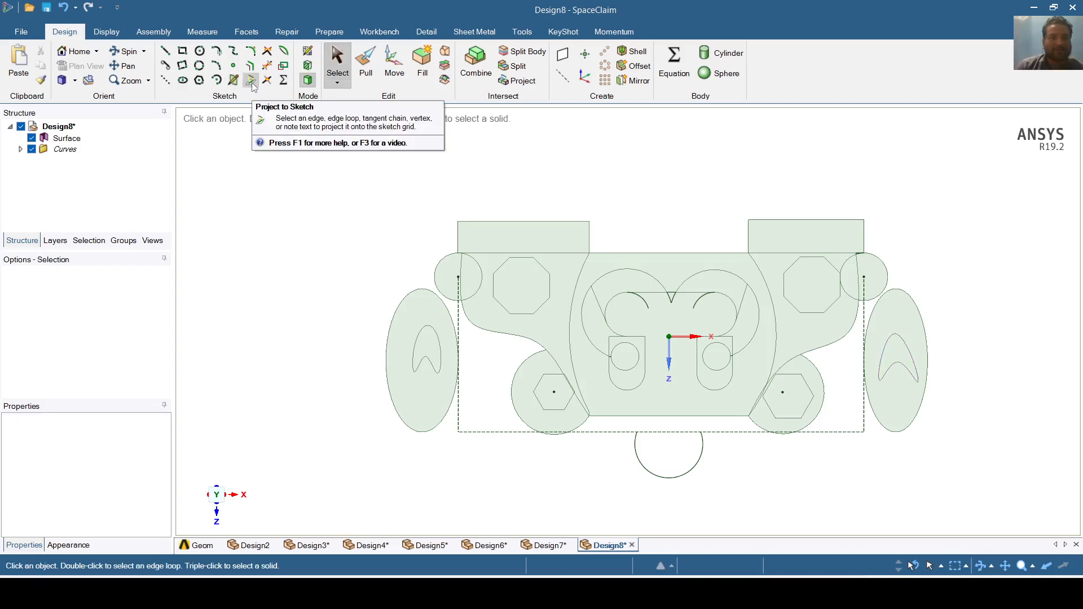
# - Project the geometry to a sketch and activate the Detail tab's Dimension tool
pyautogui.click(252, 83)
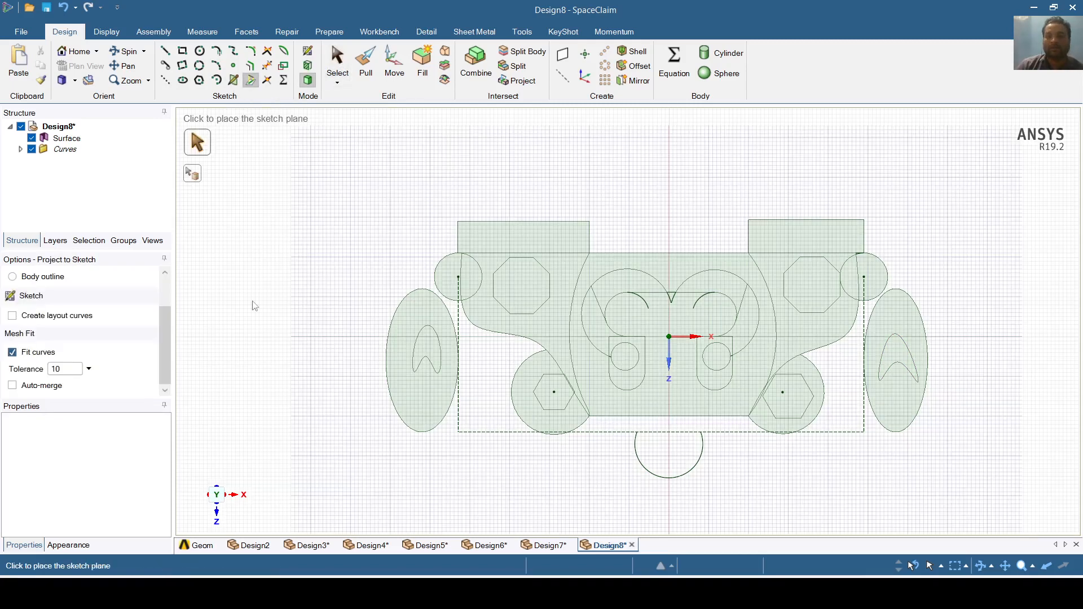
pyautogui.scroll(1, 276, 382)
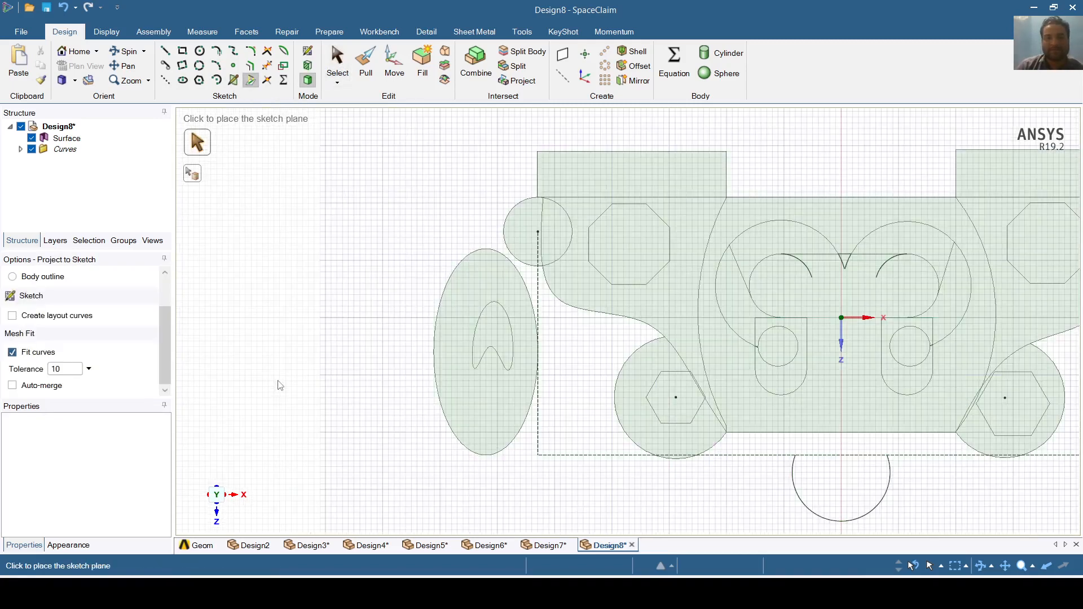
pyautogui.scroll(1, 280, 385)
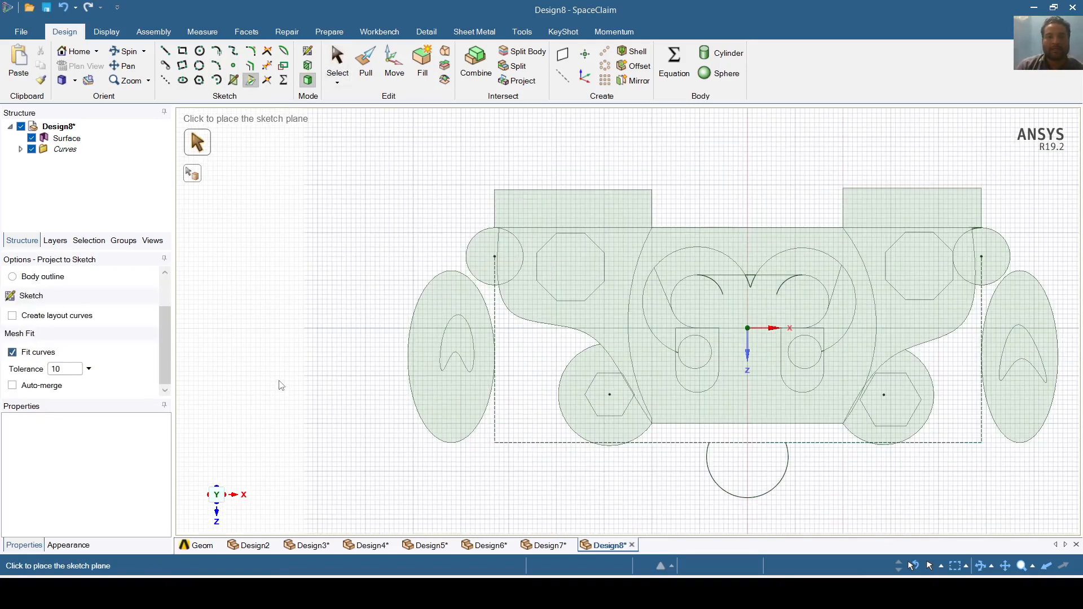
pyautogui.click(412, 34)
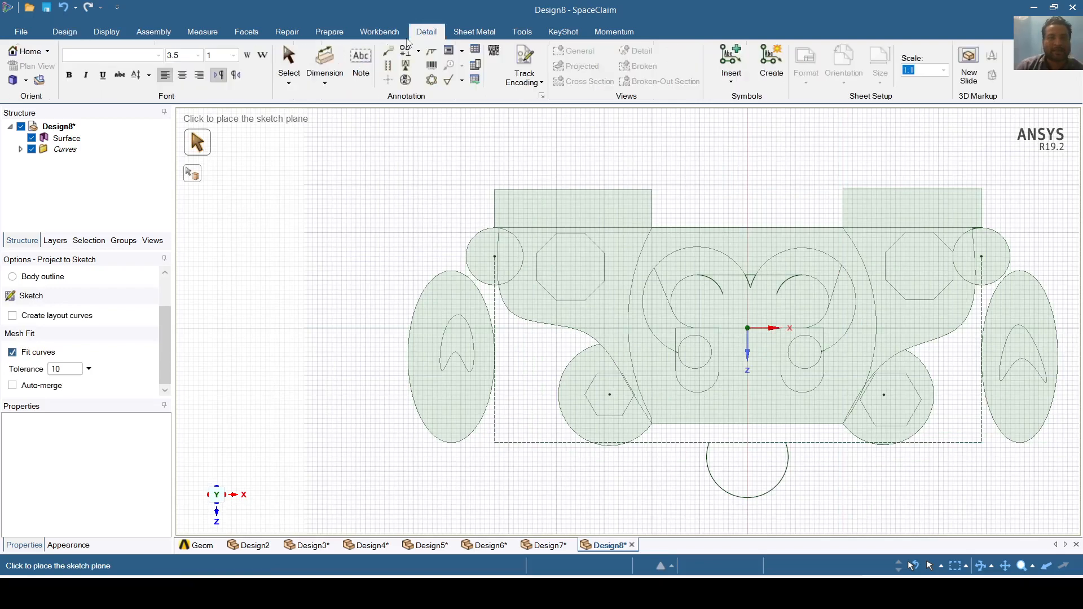
pyautogui.click(325, 85)
pyautogui.click(346, 105)
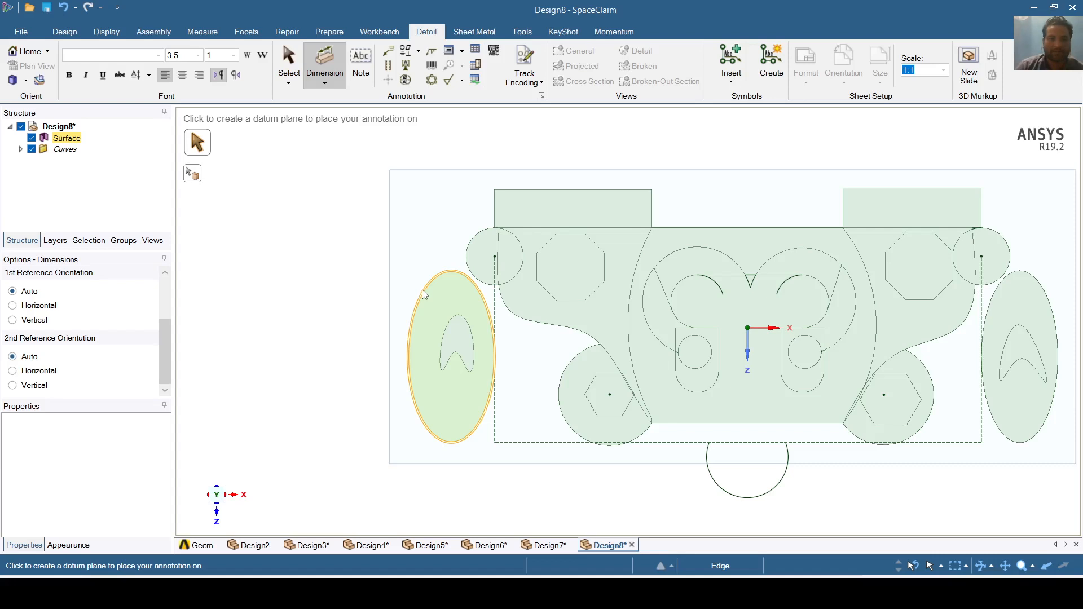
# - Create an annotation plane at the left ellipse and set dimension text size to 1.3
pyautogui.click(422, 289)
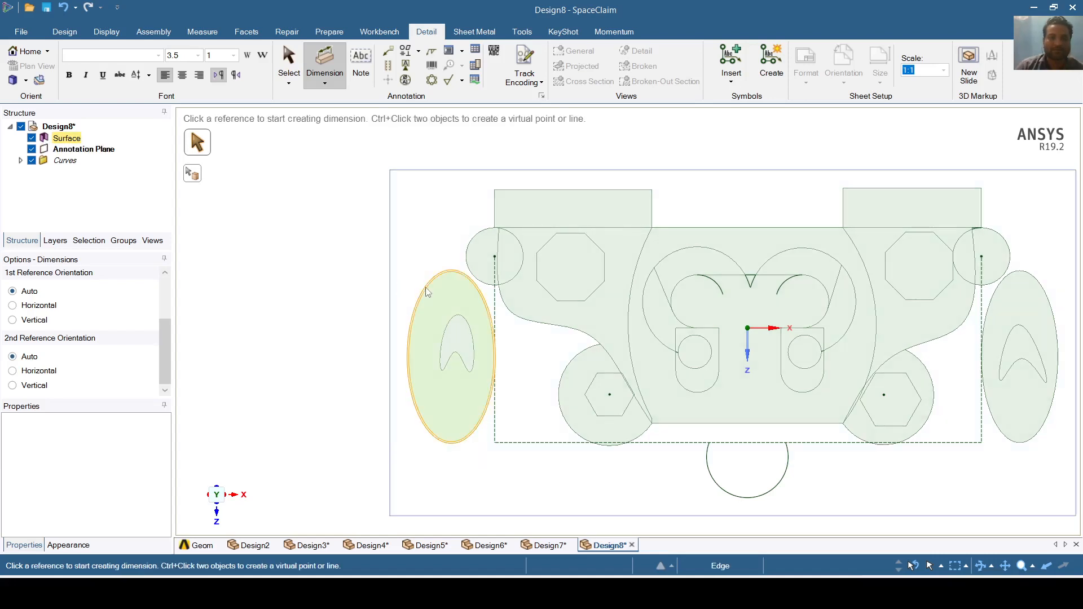
pyautogui.click(427, 291)
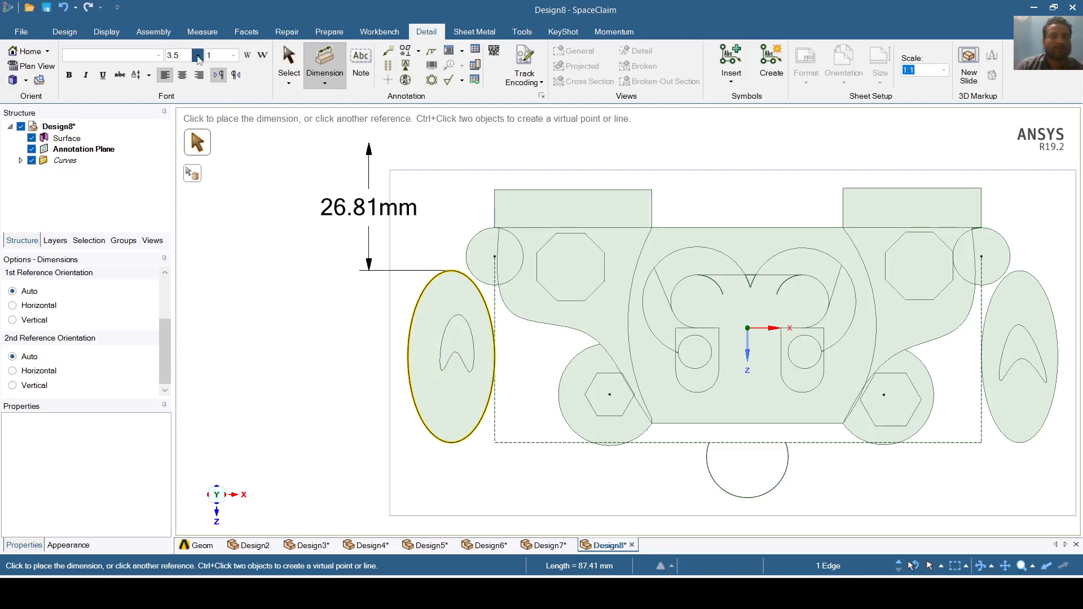
pyautogui.click(198, 56)
pyautogui.click(188, 68)
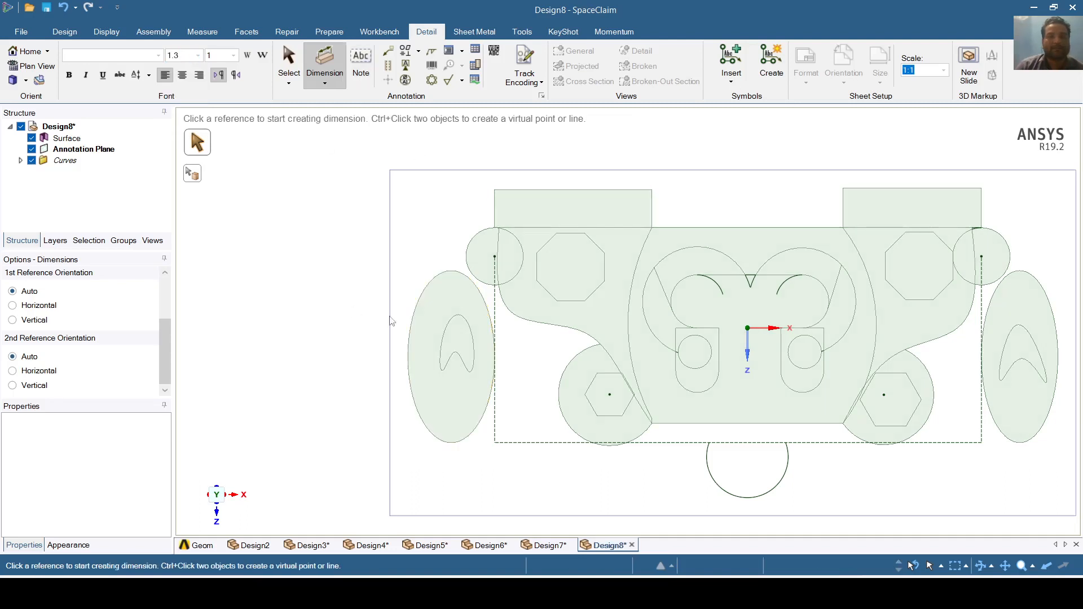
# - Dimension the left cutout's tip 18mm above the bottom dashed construction line
pyautogui.click(408, 375)
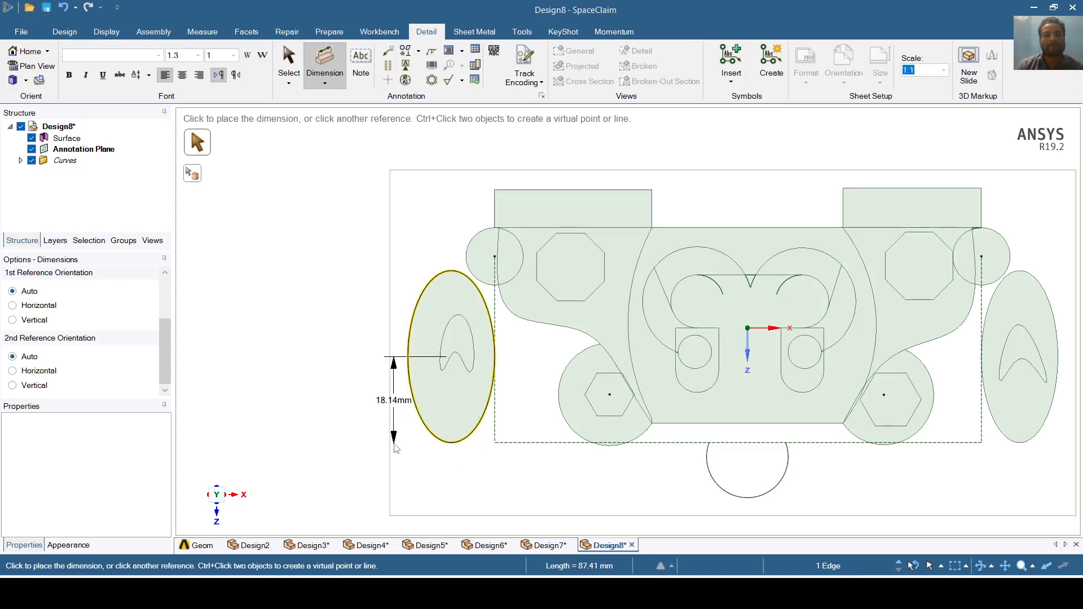
pyautogui.click(397, 466)
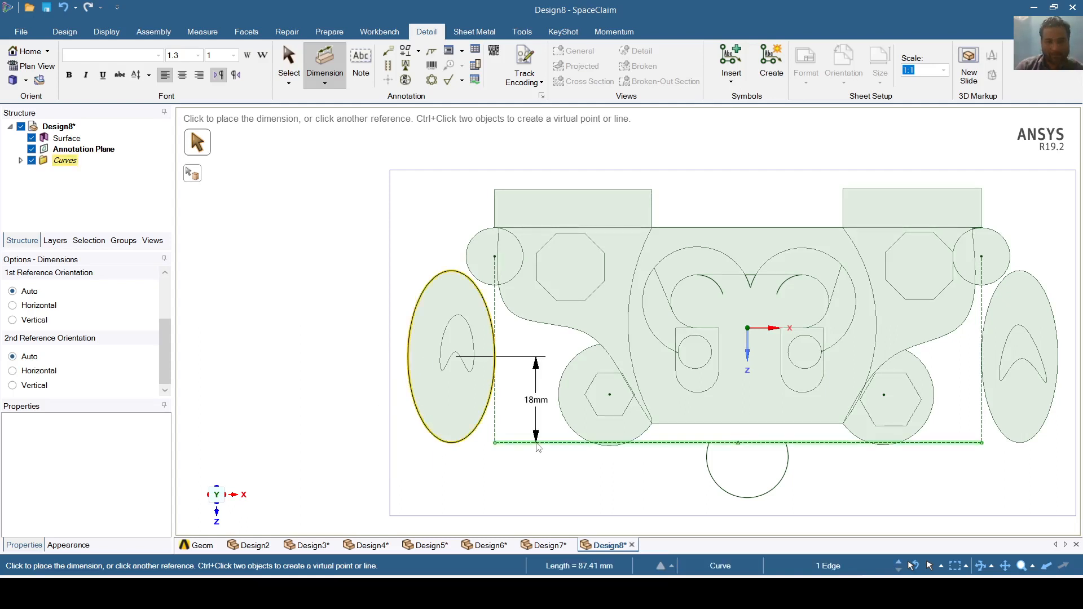
pyautogui.click(535, 443)
pyautogui.click(535, 469)
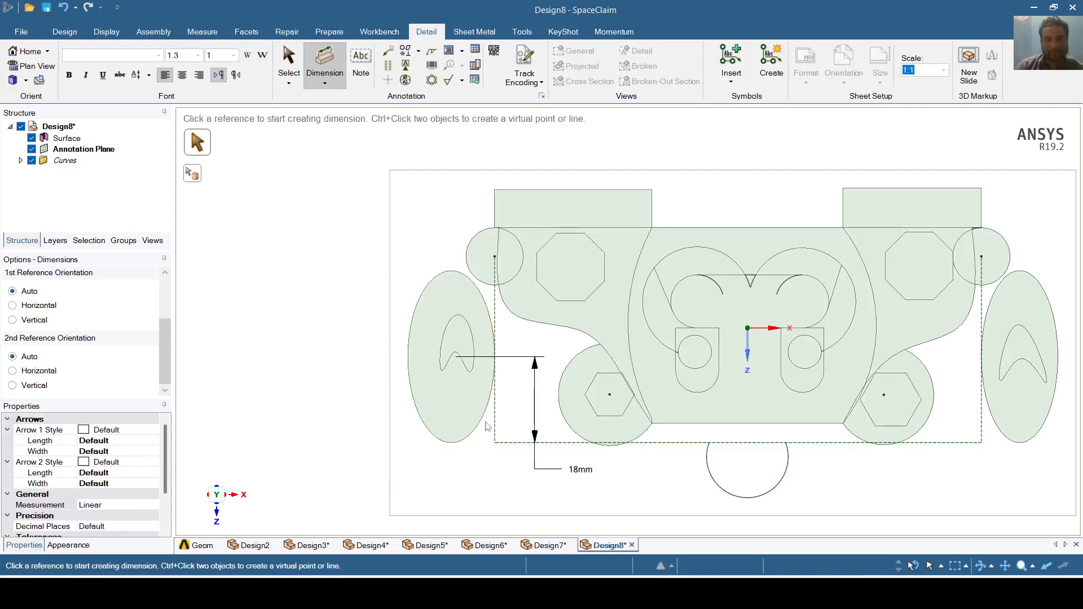
# - Add an R6mm radius dimension to the top-left corner circle
pyautogui.click(469, 249)
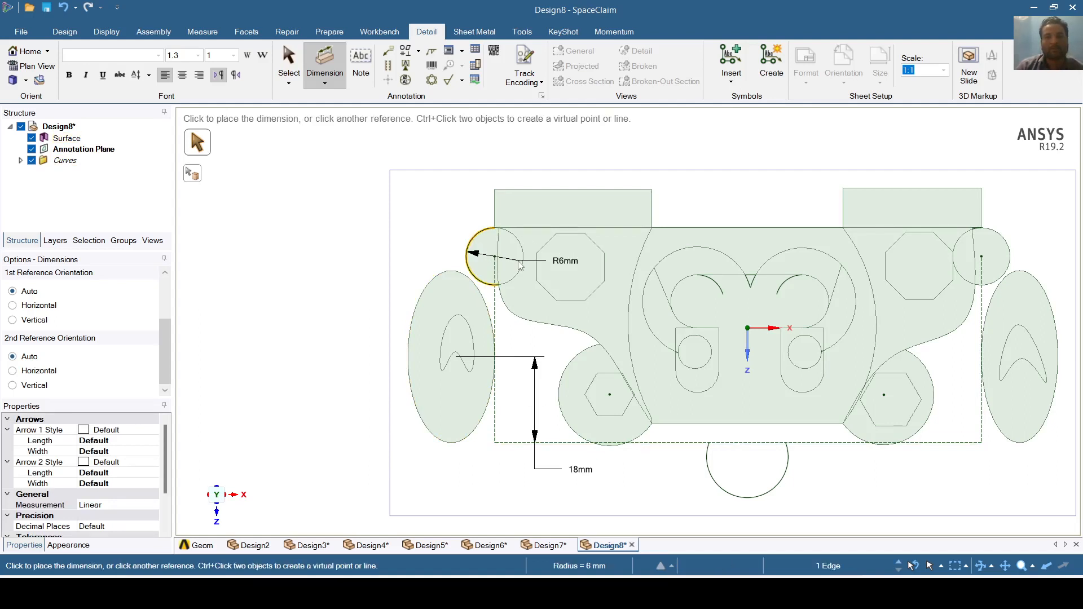
pyautogui.click(519, 263)
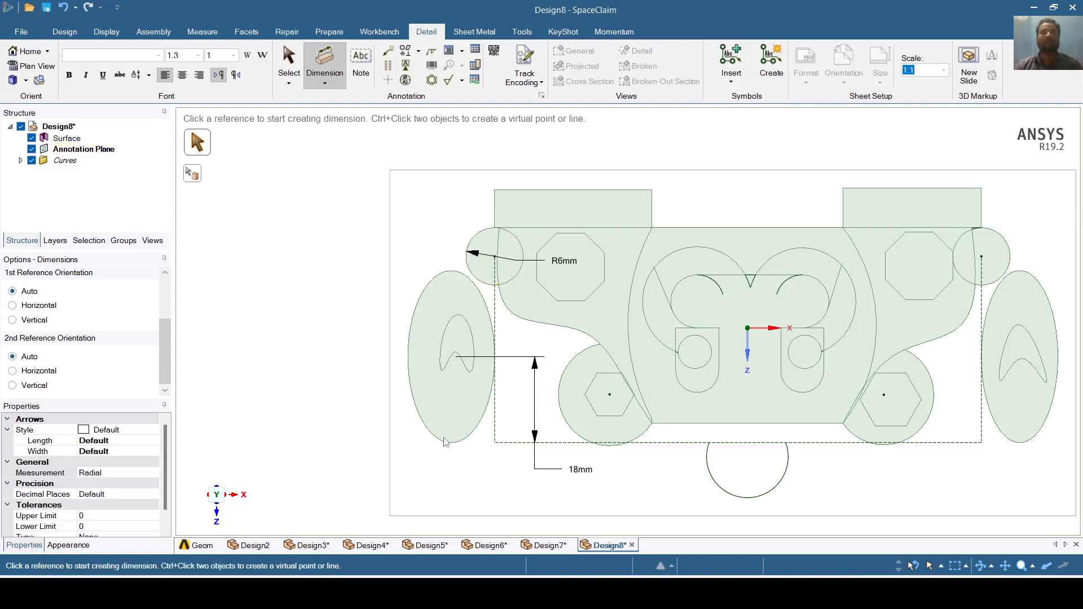
pyautogui.click(64, 32)
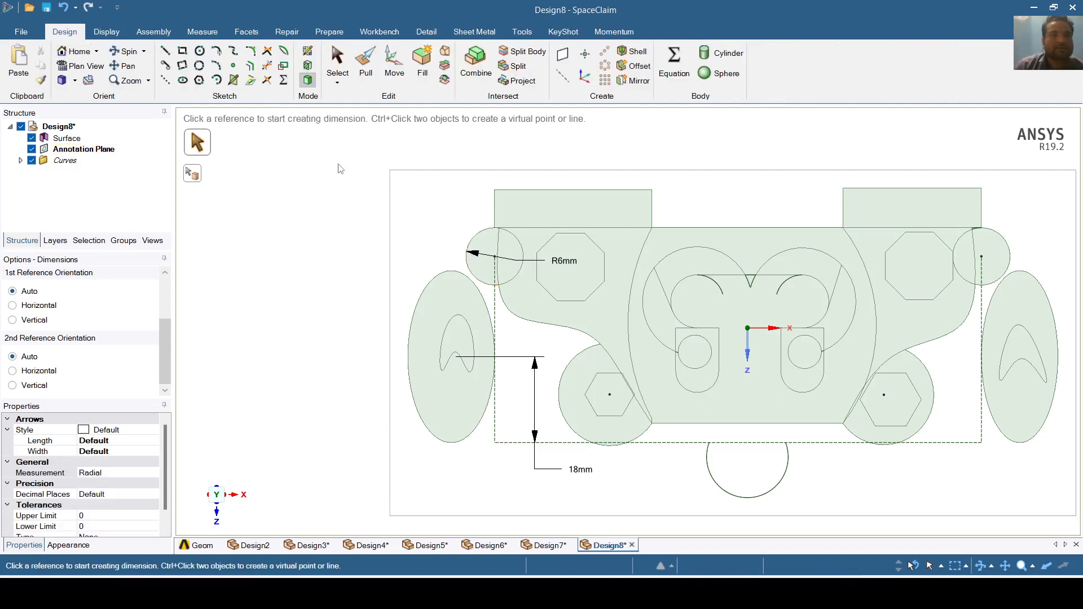
# - Switch to Isometric view and place the sketch plane on the annotation plane
pyautogui.click(250, 83)
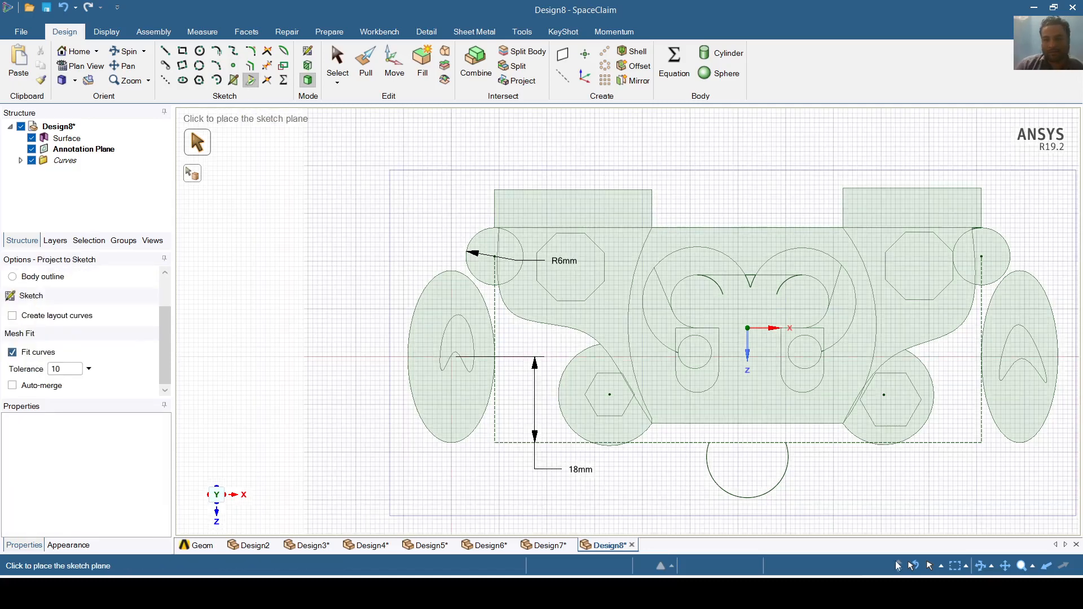
pyautogui.click(75, 81)
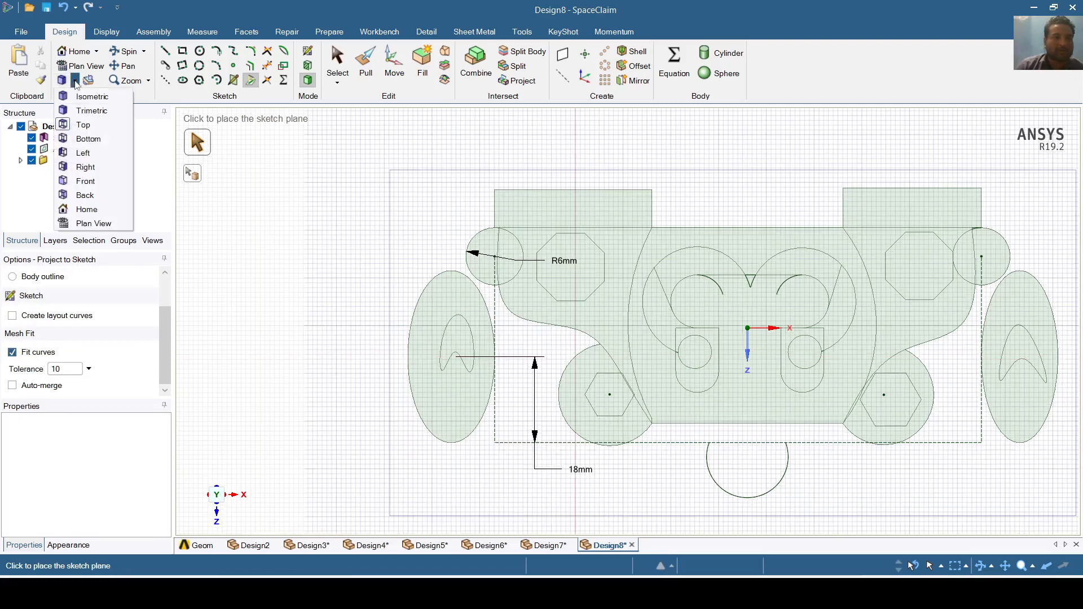
pyautogui.click(82, 97)
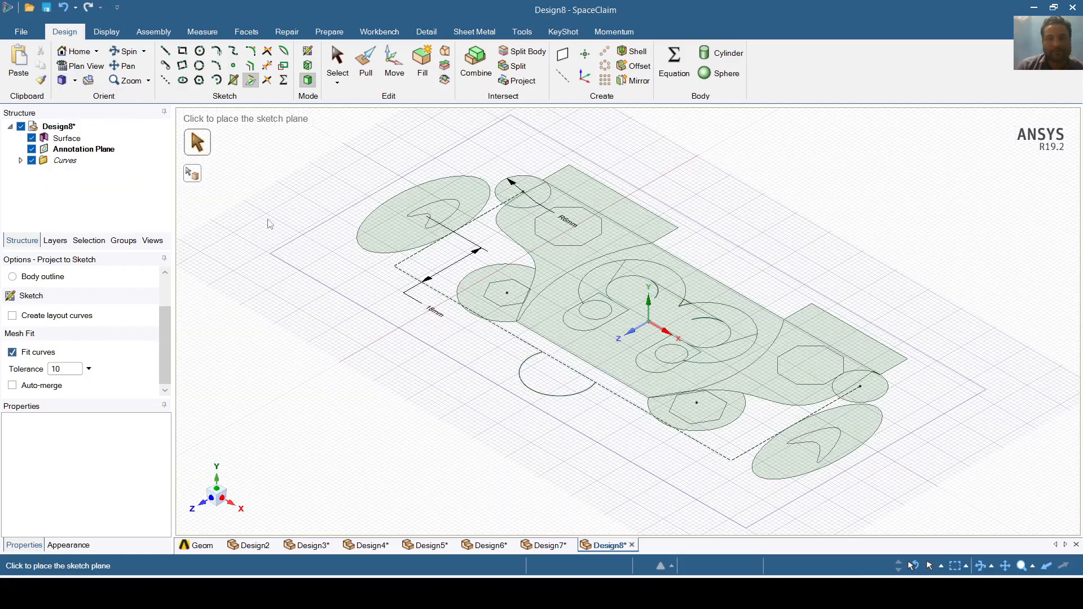
pyautogui.scroll(2, 316, 230)
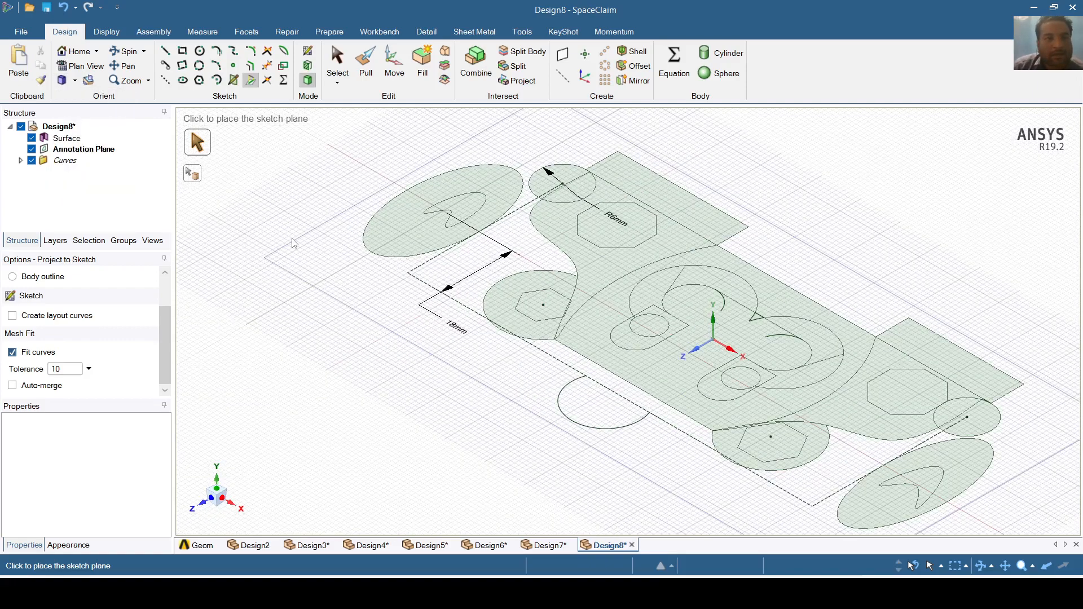
pyautogui.click(377, 326)
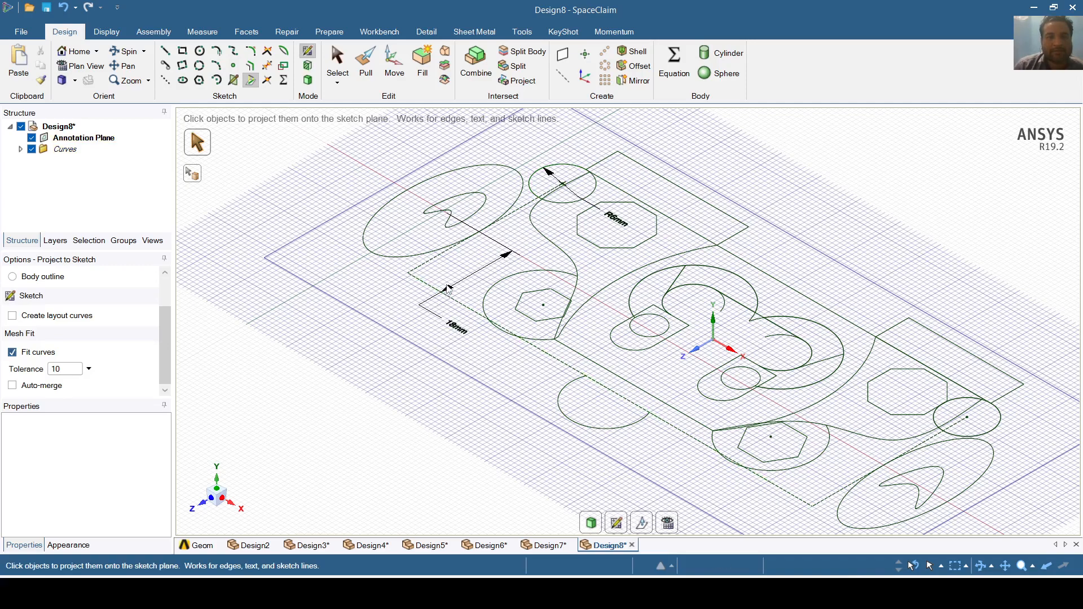
# - Hide the Annotation Plane in the Structure tree and view the sketch in Plan View
pyautogui.click(32, 138)
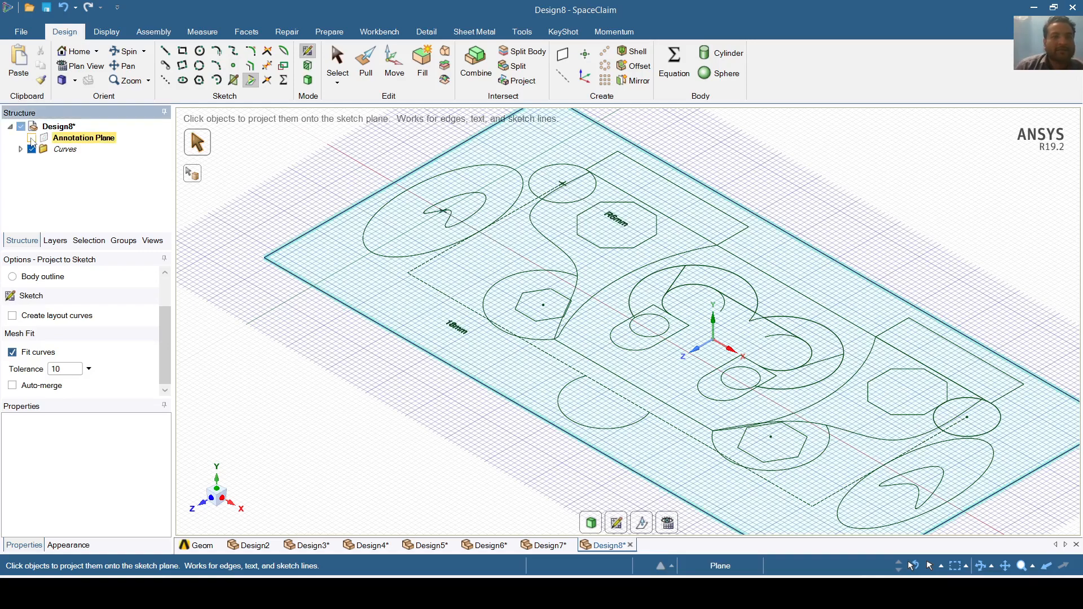
pyautogui.scroll(5, 635, 271)
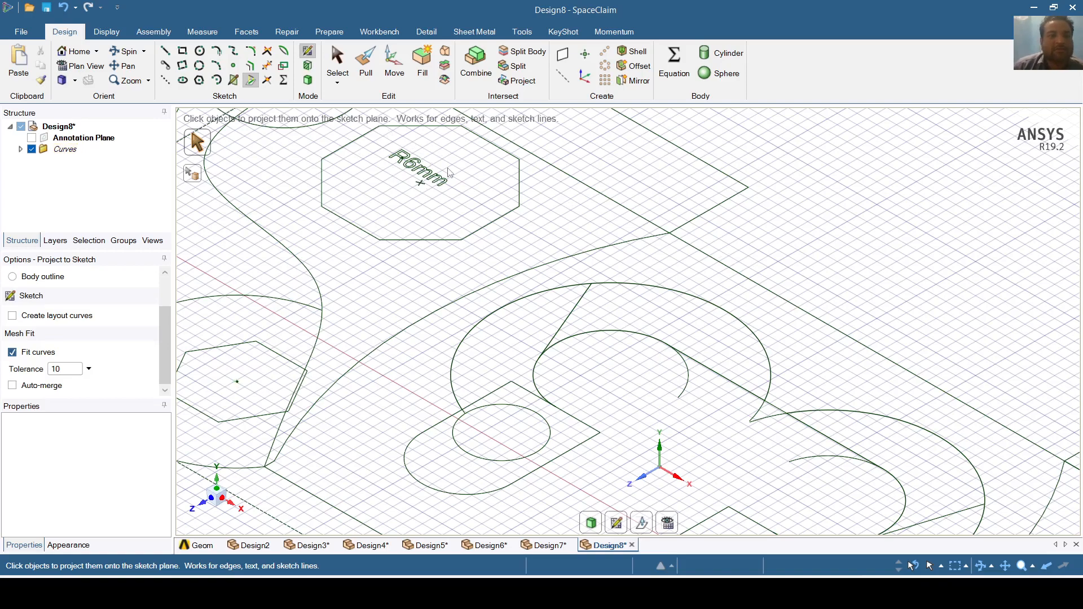
pyautogui.scroll(-5, 551, 316)
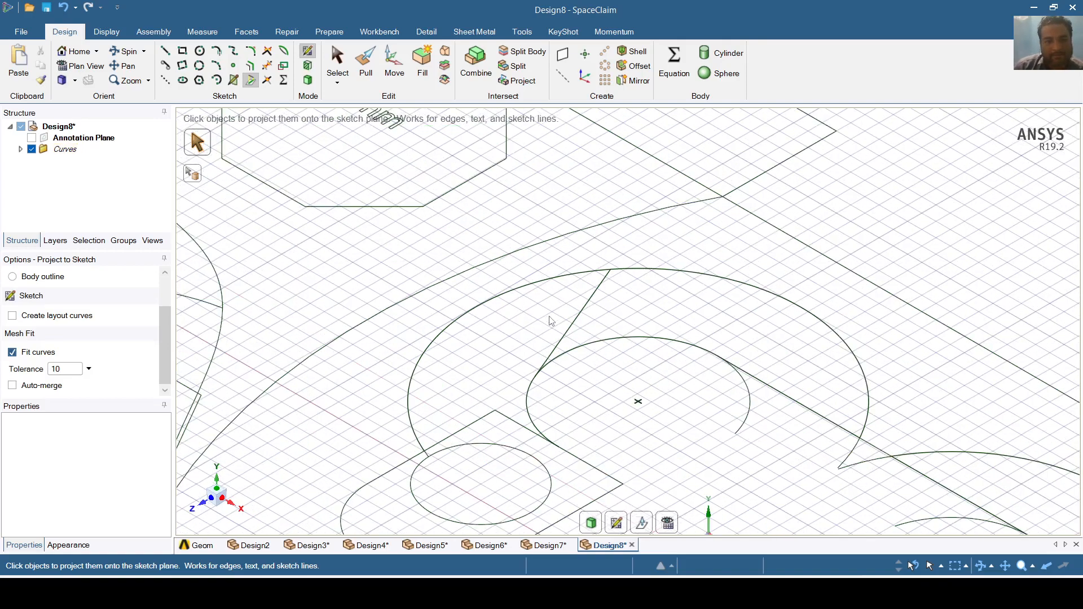
pyautogui.scroll(4, 387, 391)
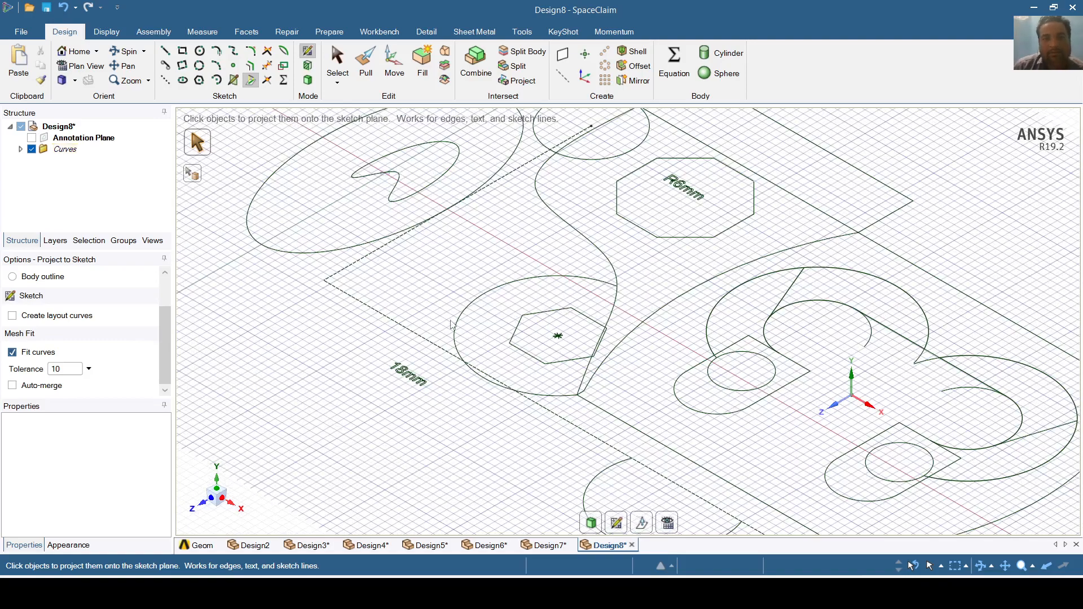
pyautogui.click(31, 138)
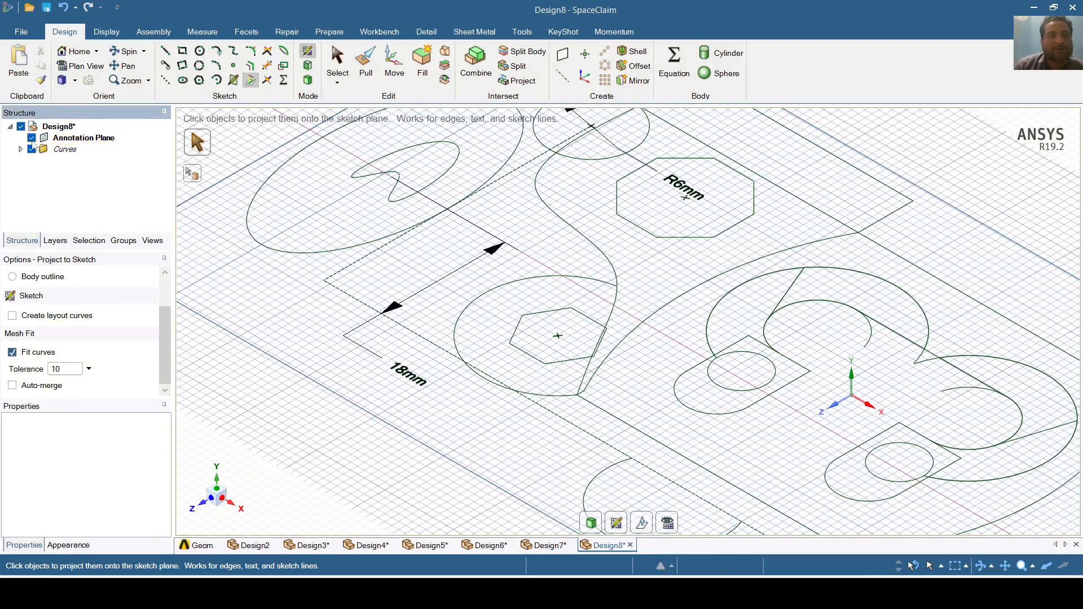
pyautogui.click(31, 137)
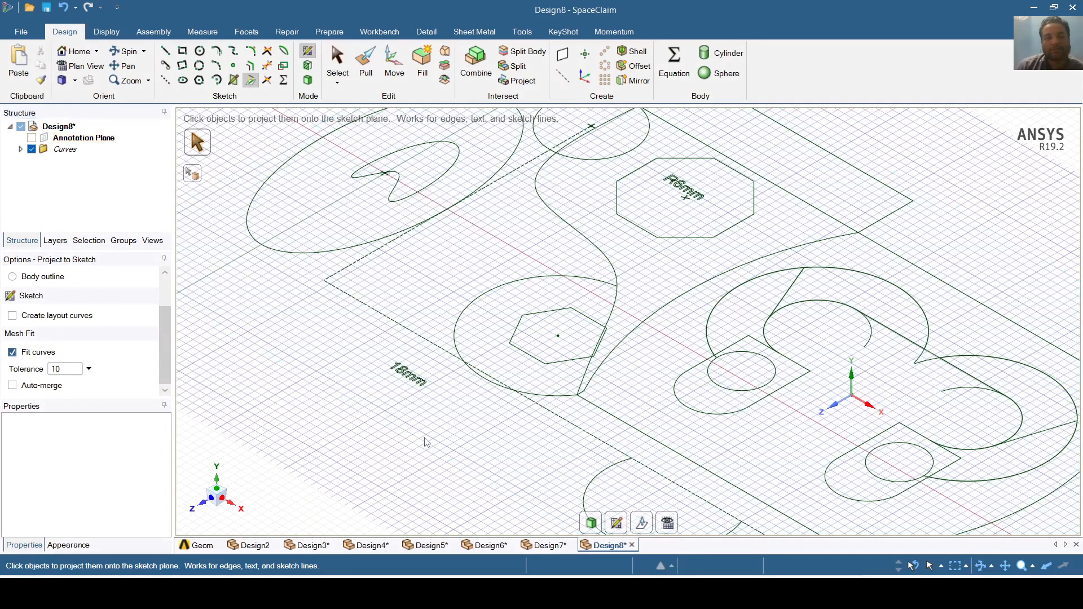
pyautogui.scroll(-5, 420, 444)
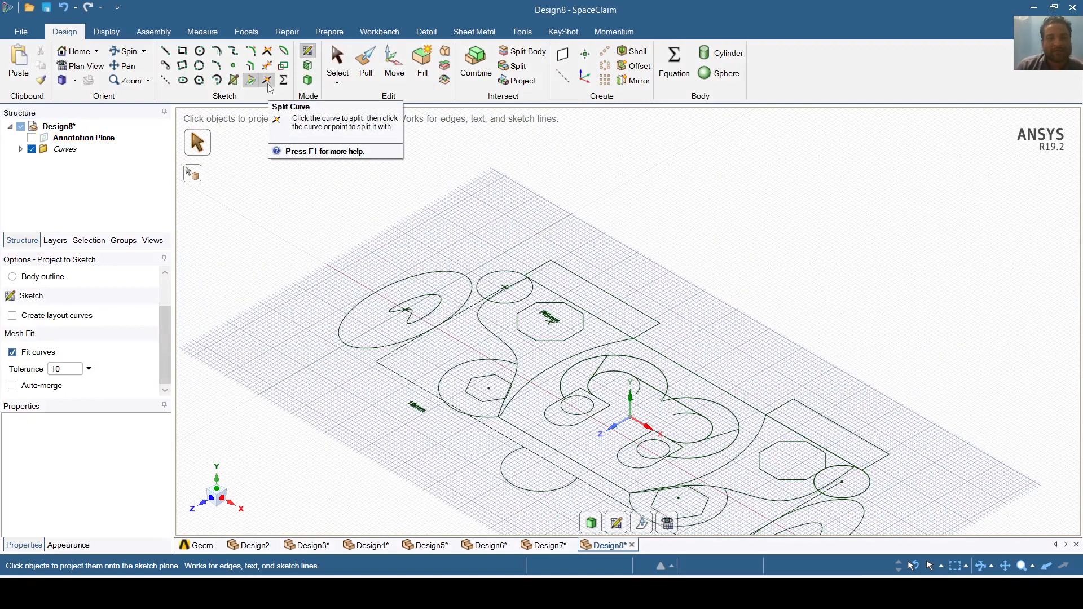
pyautogui.click(668, 524)
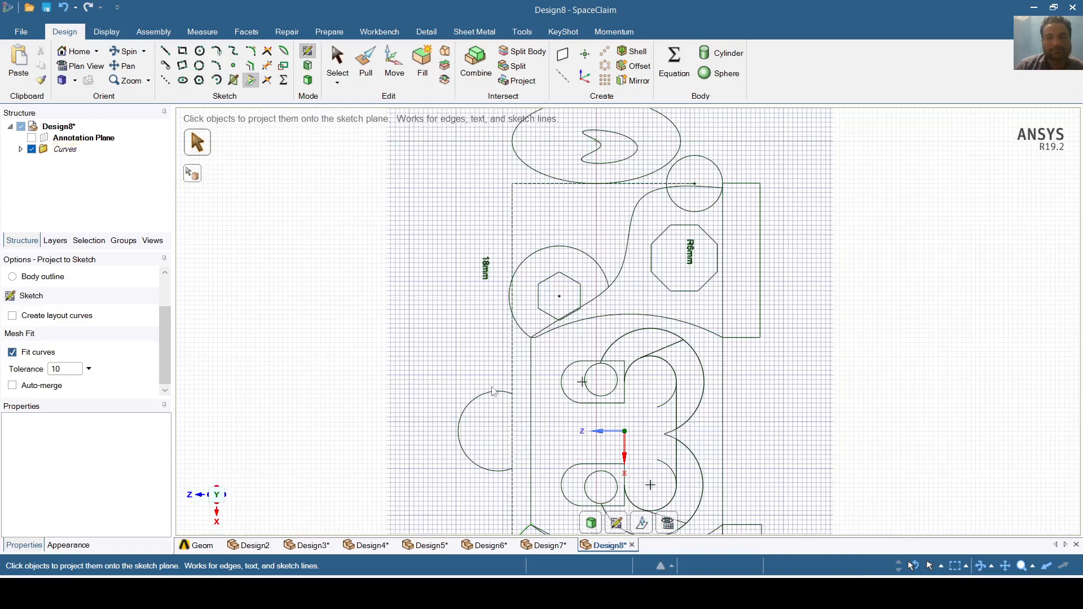
# - Orient the view to Front, then Plan View, to face the sketch squarely
pyautogui.click(75, 80)
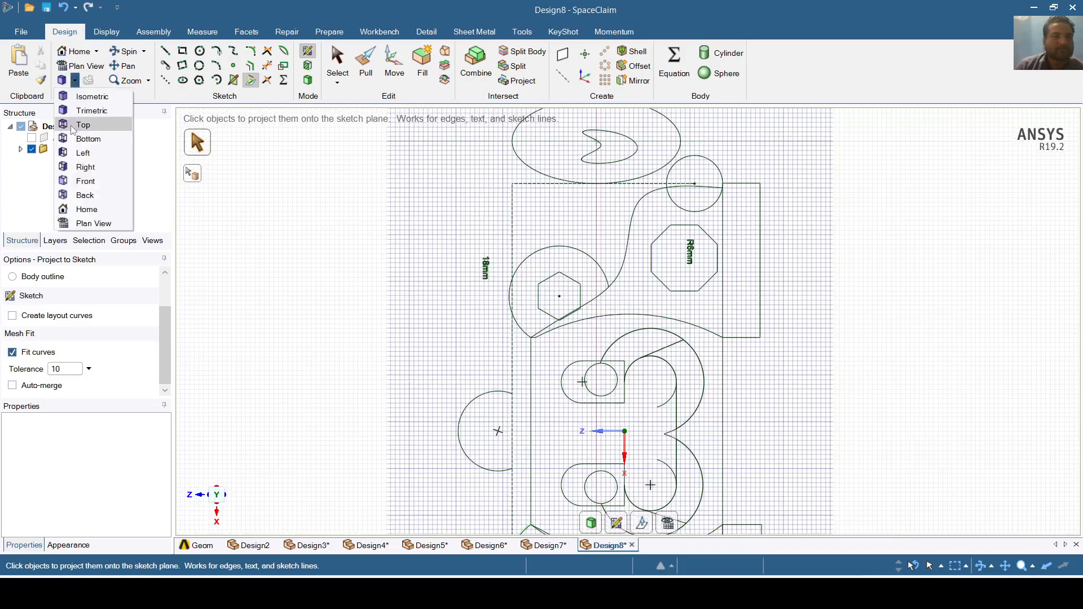
pyautogui.click(85, 181)
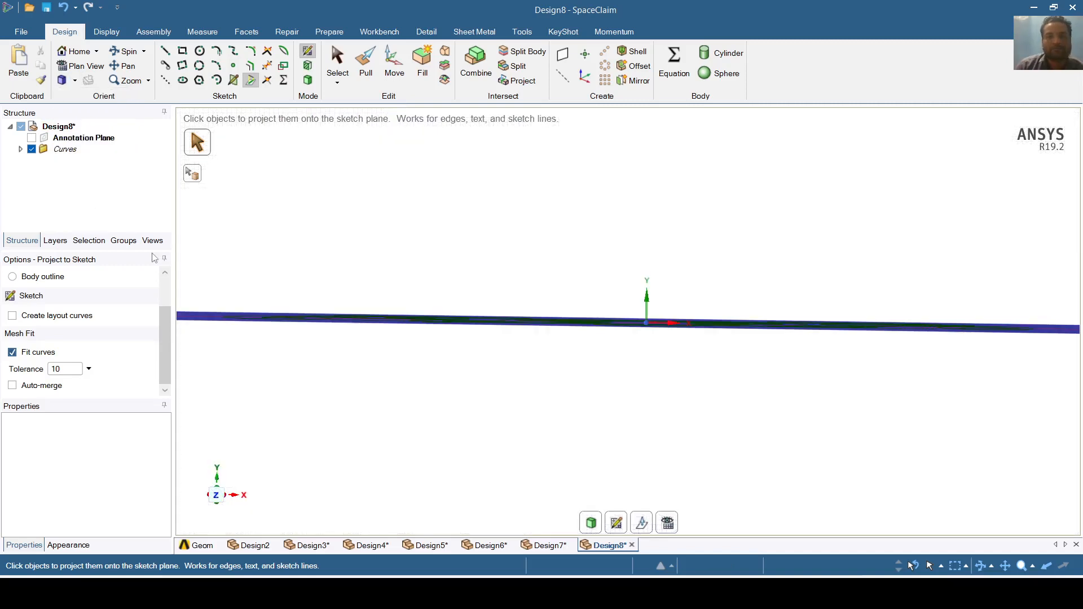
pyautogui.click(219, 491)
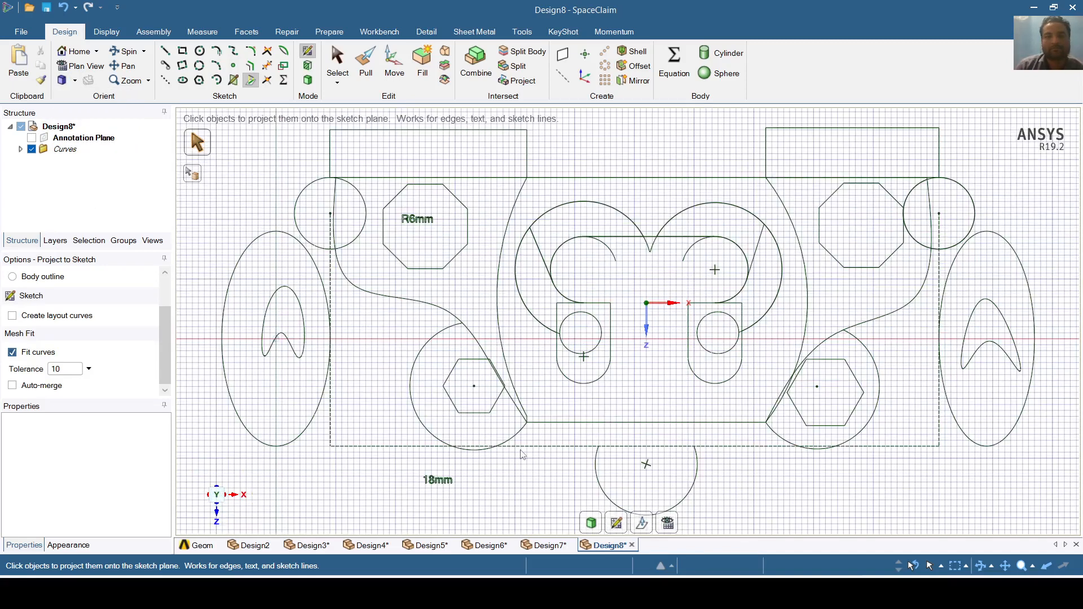
# - Split the lower arc and the right S-curve at chosen points with Split Curve
pyautogui.click(268, 84)
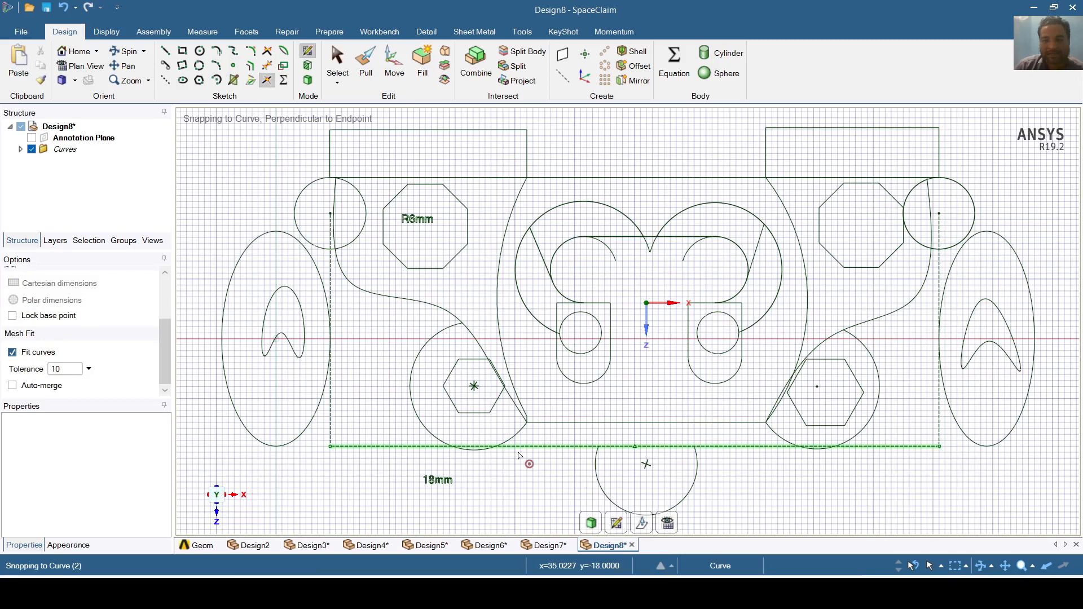
pyautogui.click(600, 484)
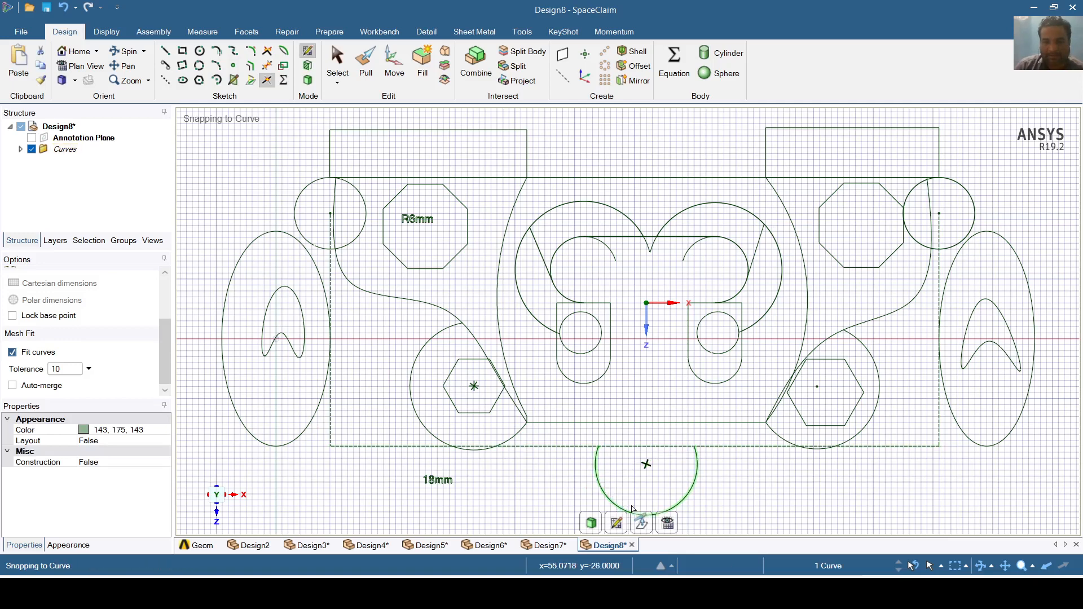
pyautogui.click(684, 500)
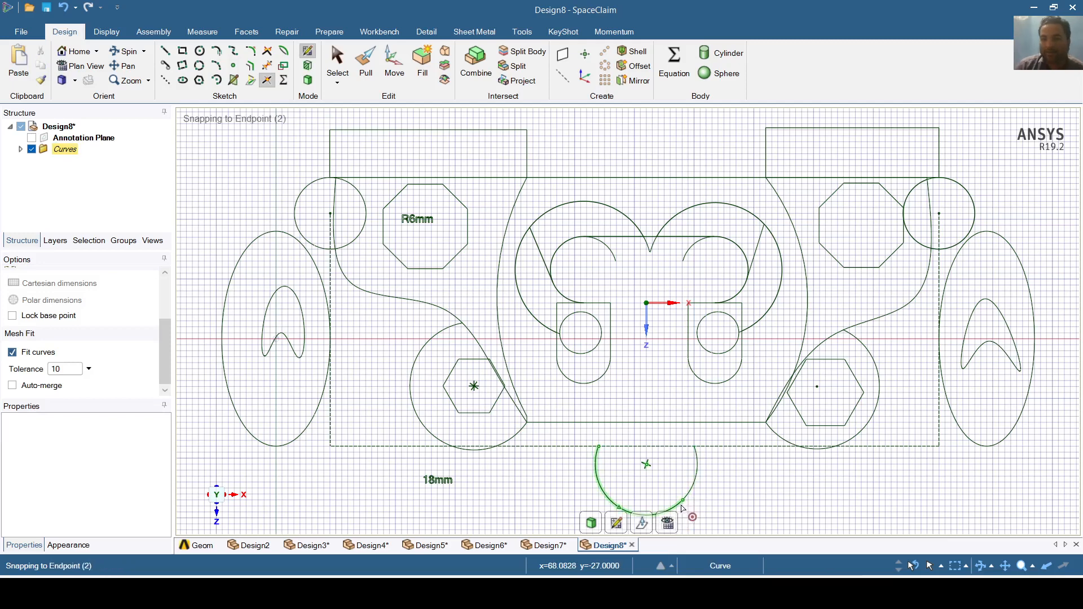
pyautogui.click(901, 315)
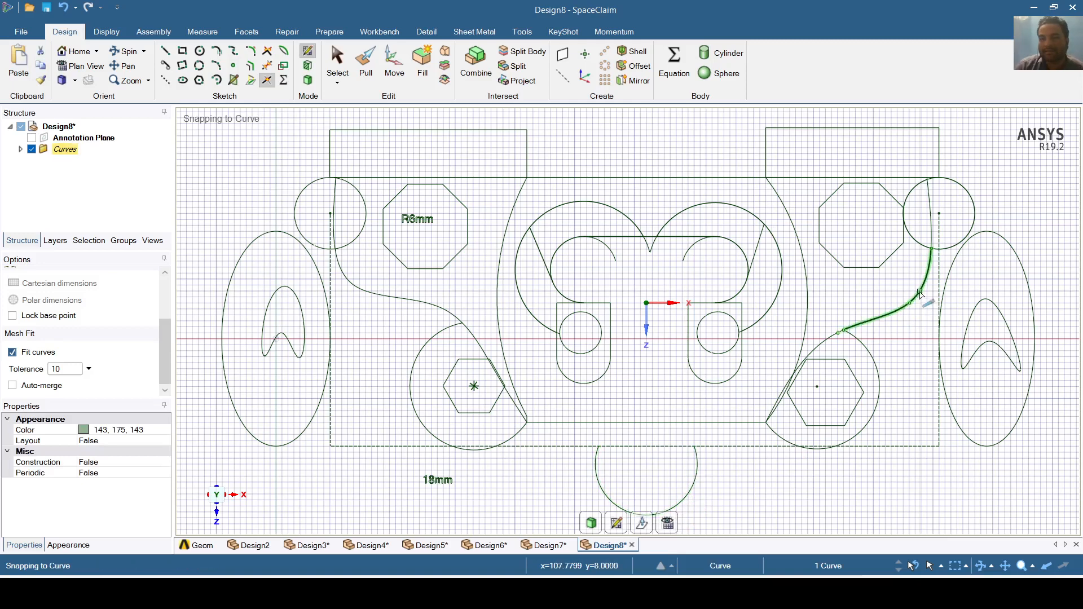
pyautogui.click(920, 292)
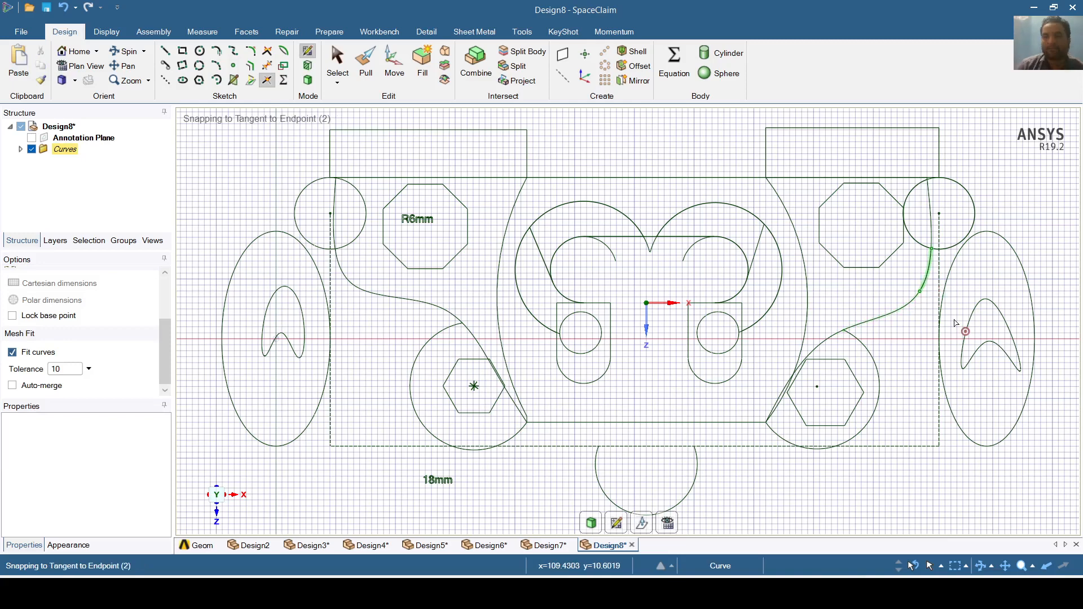
# - Split the boomerang curve, right ellipse and bottom horizontal line at chosen points
pyautogui.click(976, 325)
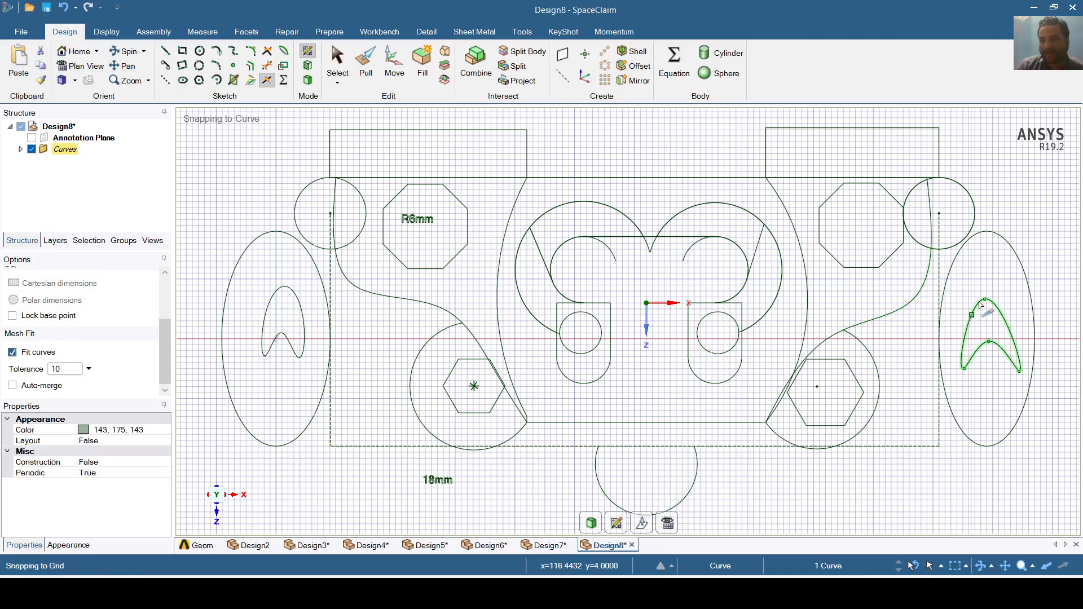
pyautogui.click(997, 309)
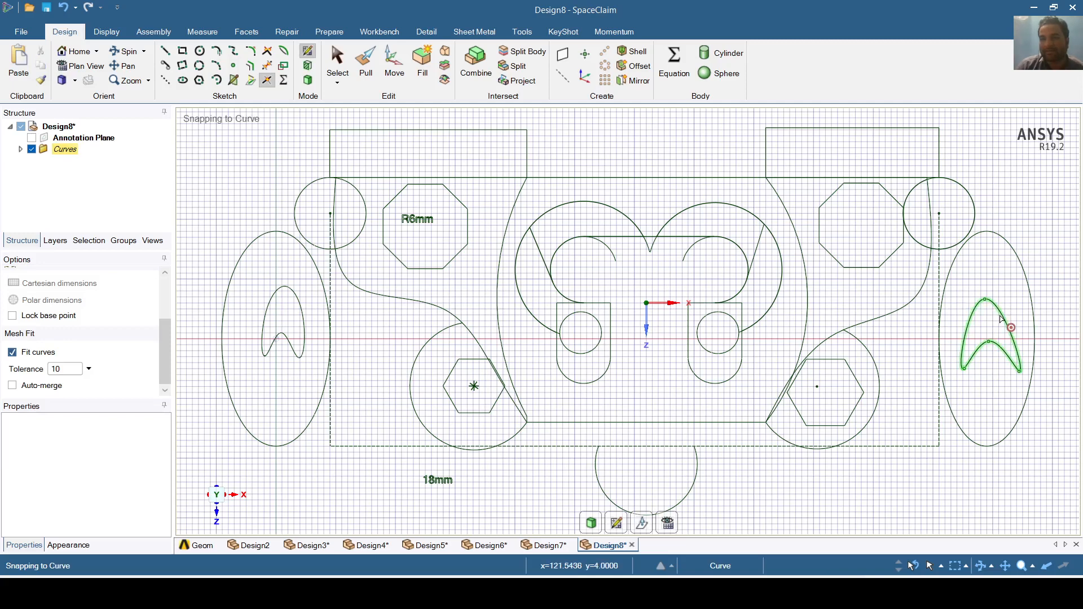
pyautogui.click(1025, 405)
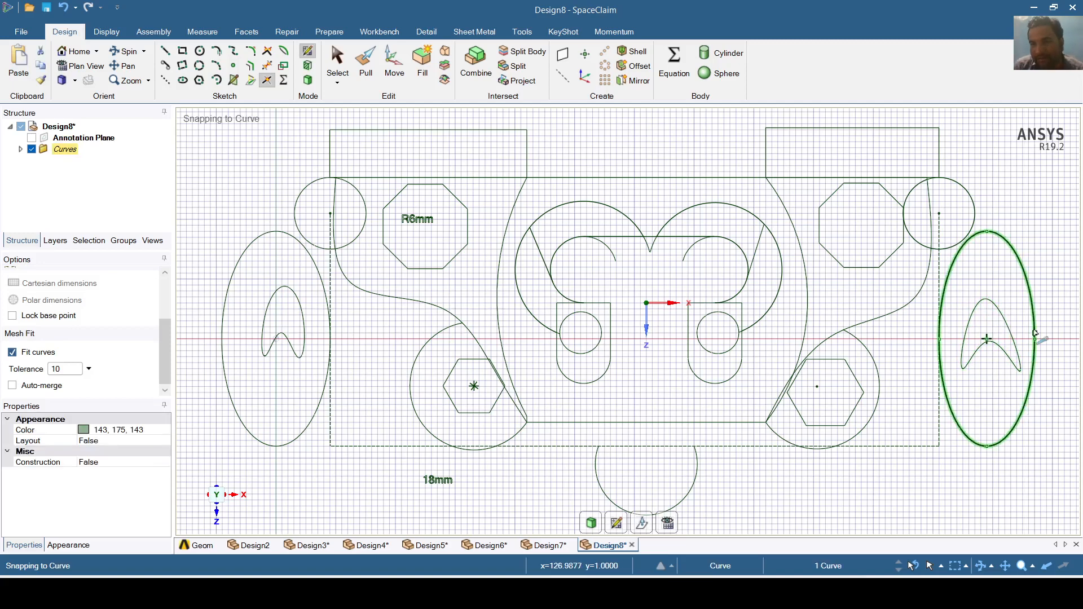
pyautogui.moveTo(1033, 311); pyautogui.dragTo(1012, 320)
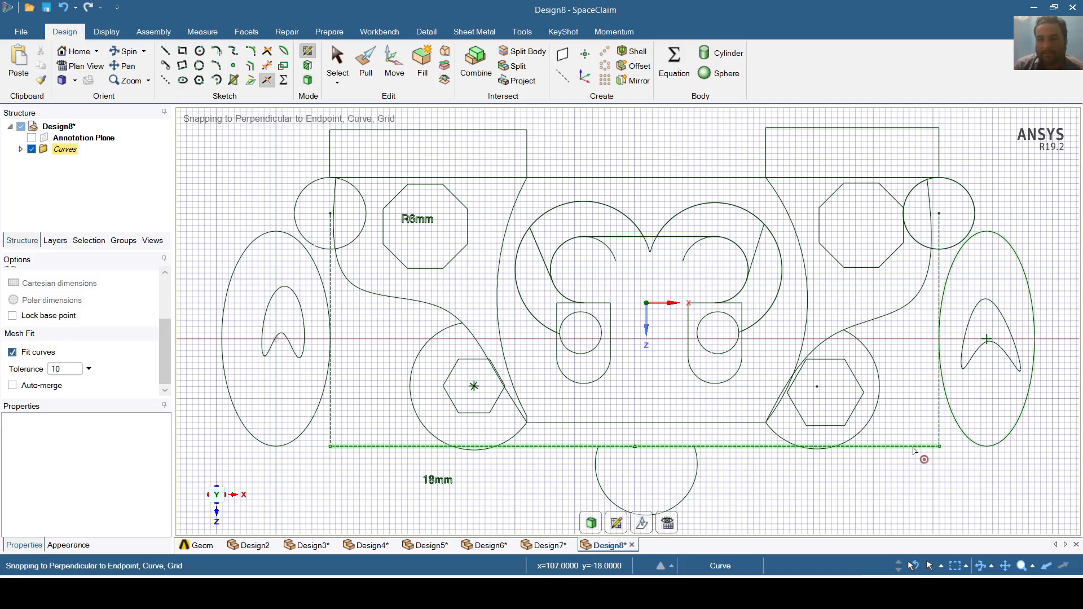
pyautogui.click(633, 423)
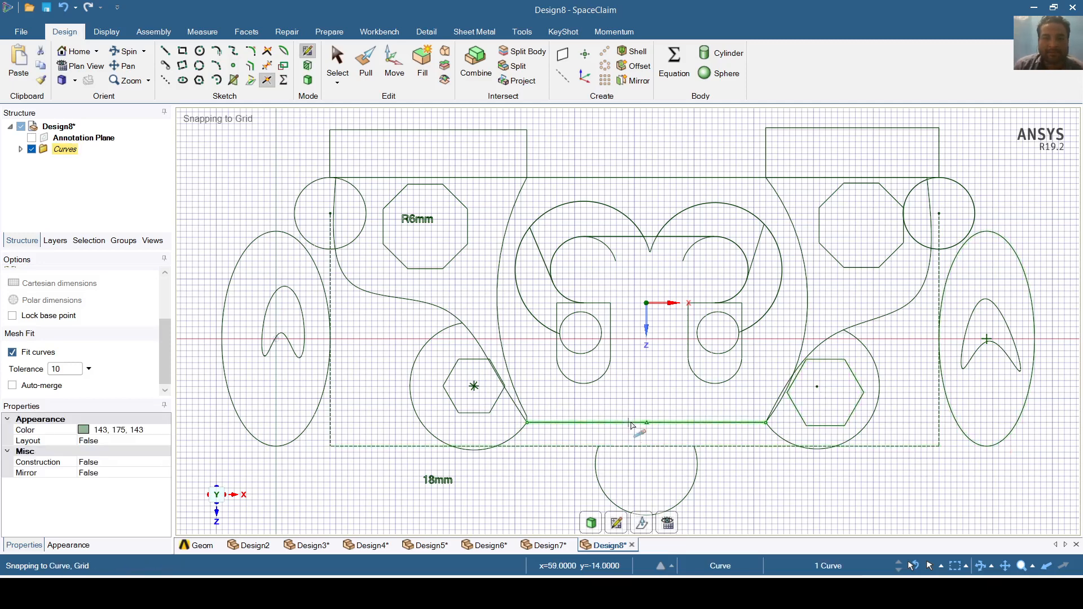
pyautogui.click(670, 423)
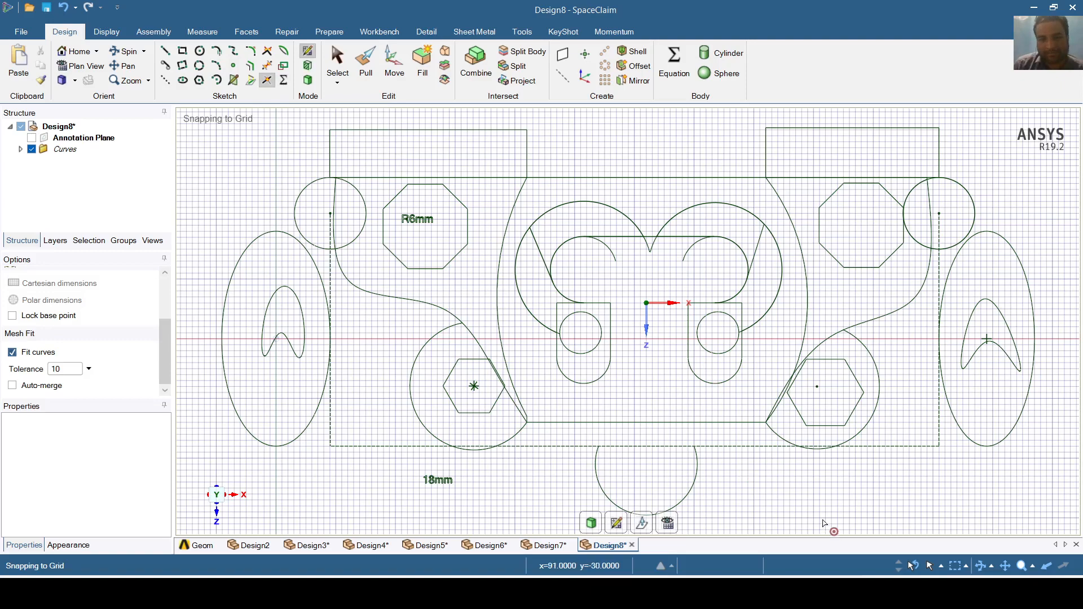
# - Switch to the Detail tab and expand the Dimension type dropdown
pyautogui.scroll(-1, 815, 501)
pyautogui.scroll(1, 815, 501)
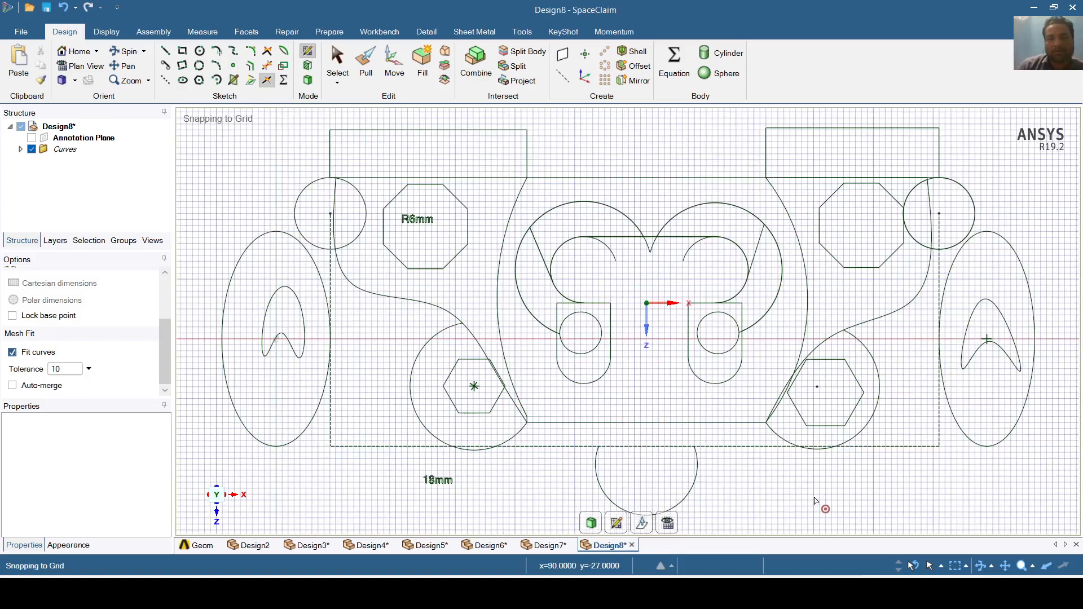
pyautogui.scroll(-1, 815, 501)
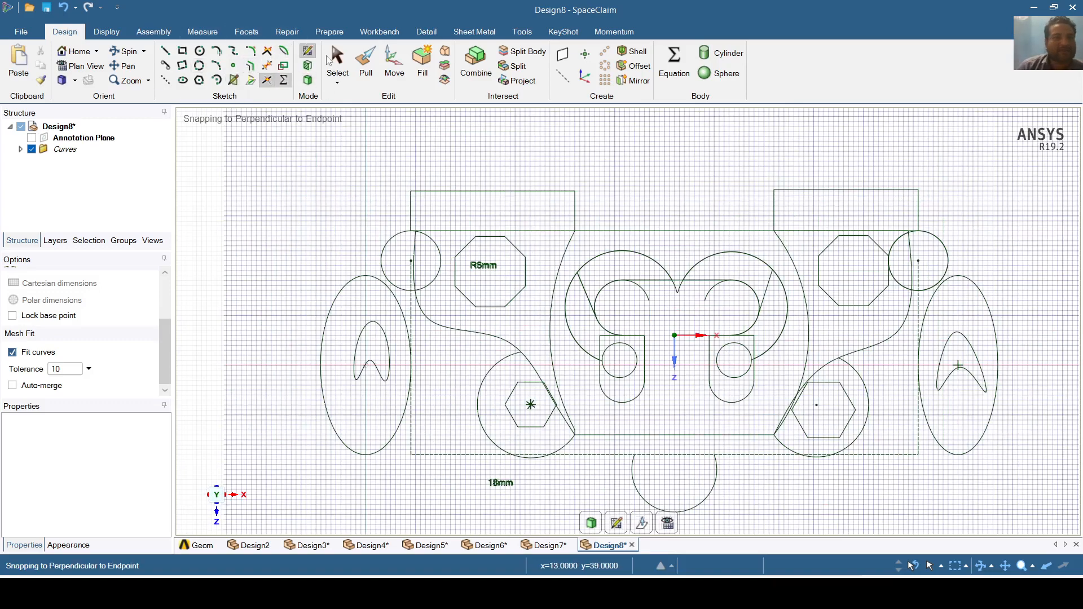
pyautogui.click(432, 35)
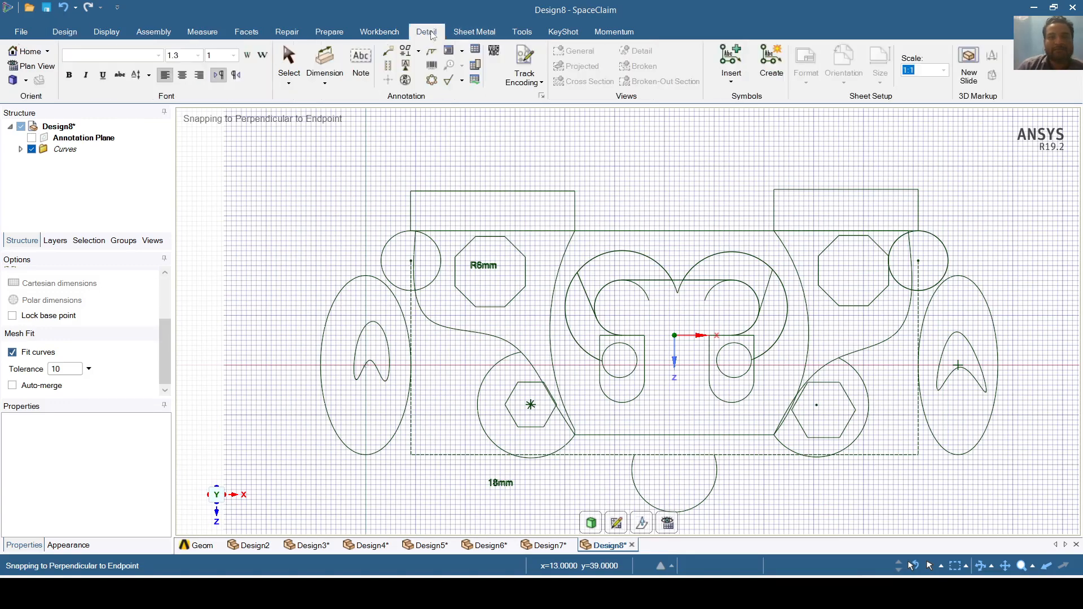
pyautogui.click(330, 87)
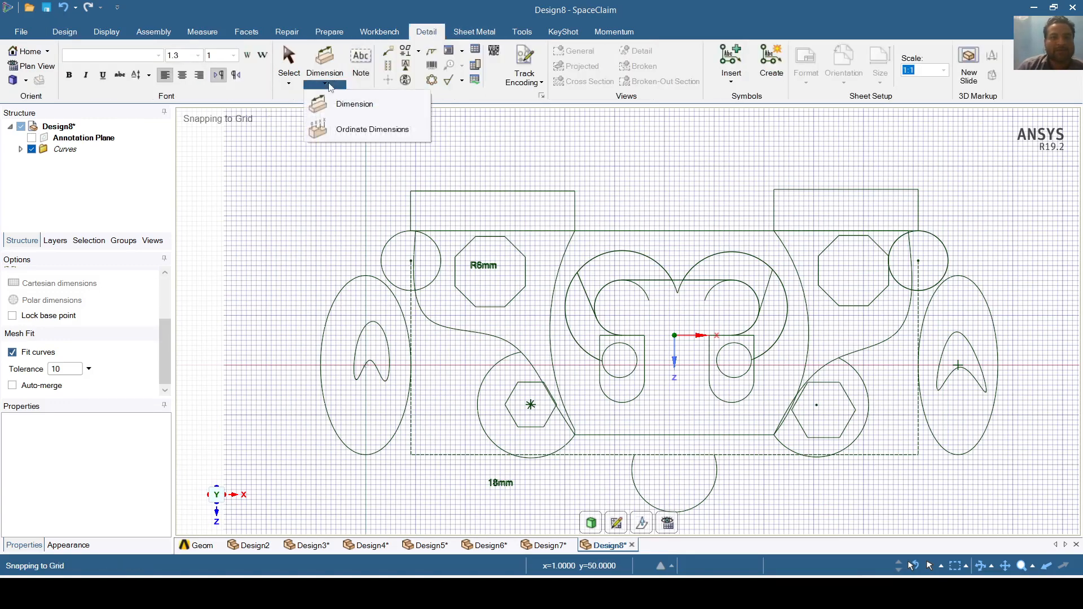
# - Start standard dimensioning, cancelling a stray ellipse dimension and picking upper-left rectangle edges
pyautogui.click(339, 103)
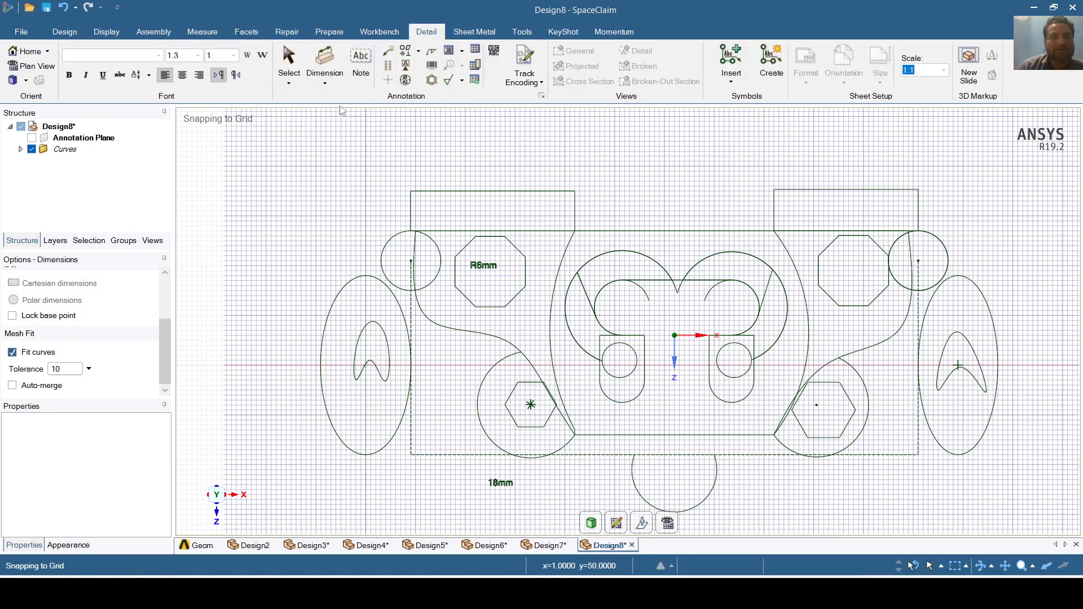
pyautogui.click(345, 283)
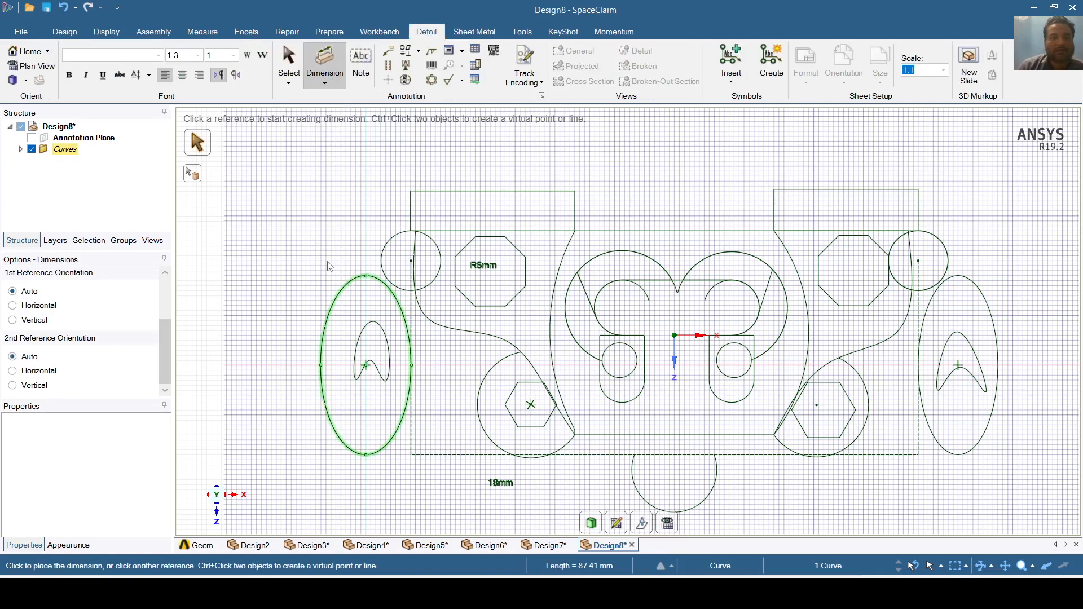
pyautogui.click(346, 285)
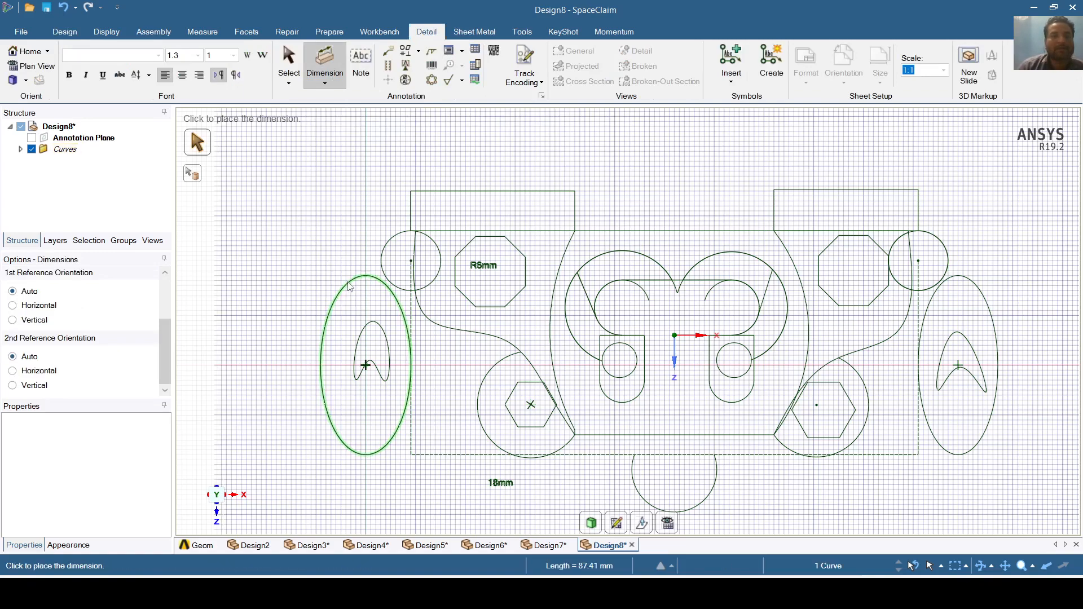
pyautogui.press('Escape')
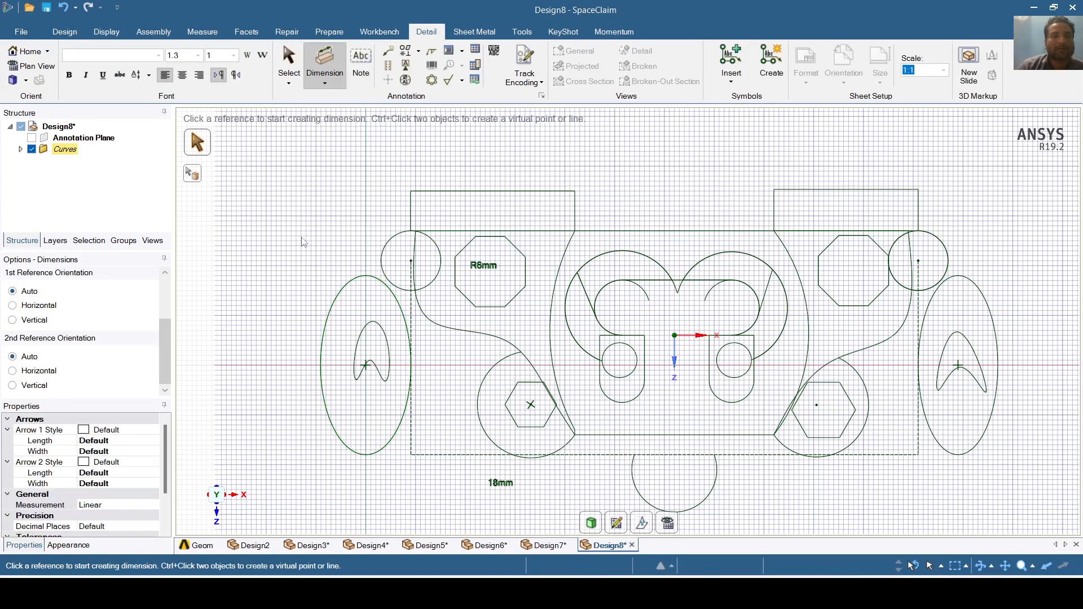
pyautogui.click(439, 192)
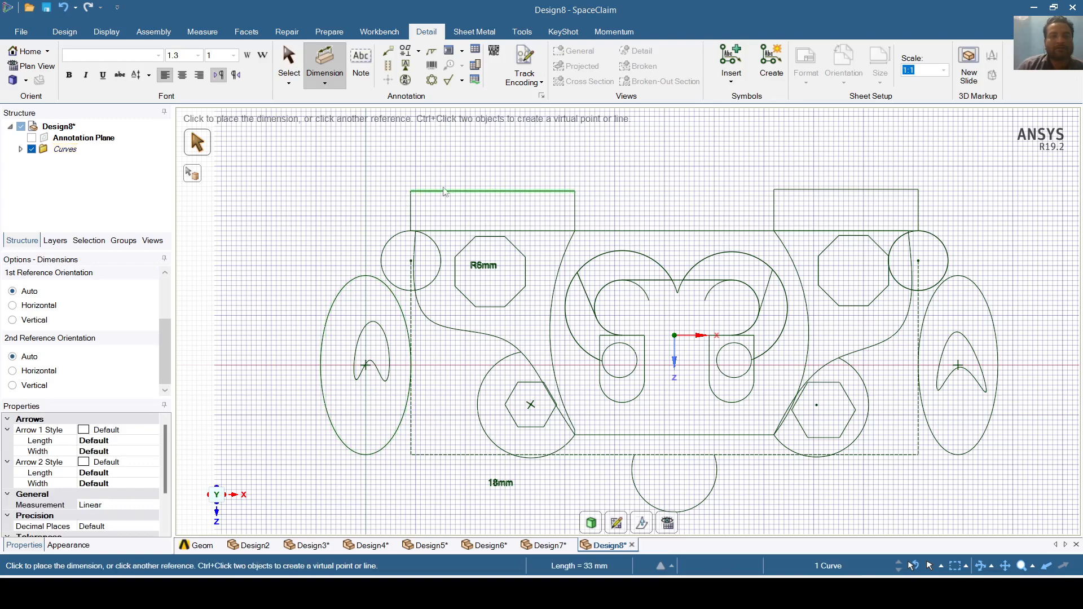
pyautogui.click(411, 213)
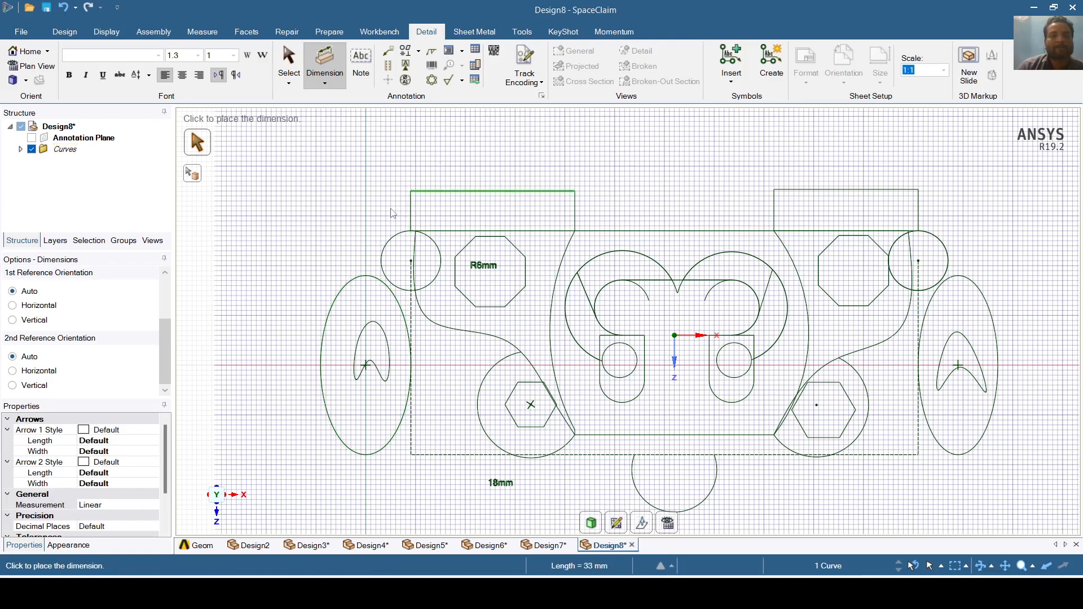
pyautogui.click(328, 84)
pyautogui.click(352, 109)
# - Add the 40mm top gap, 8.32mm right rectangle height and 7.07mm octagon dimensions
pyautogui.click(616, 233)
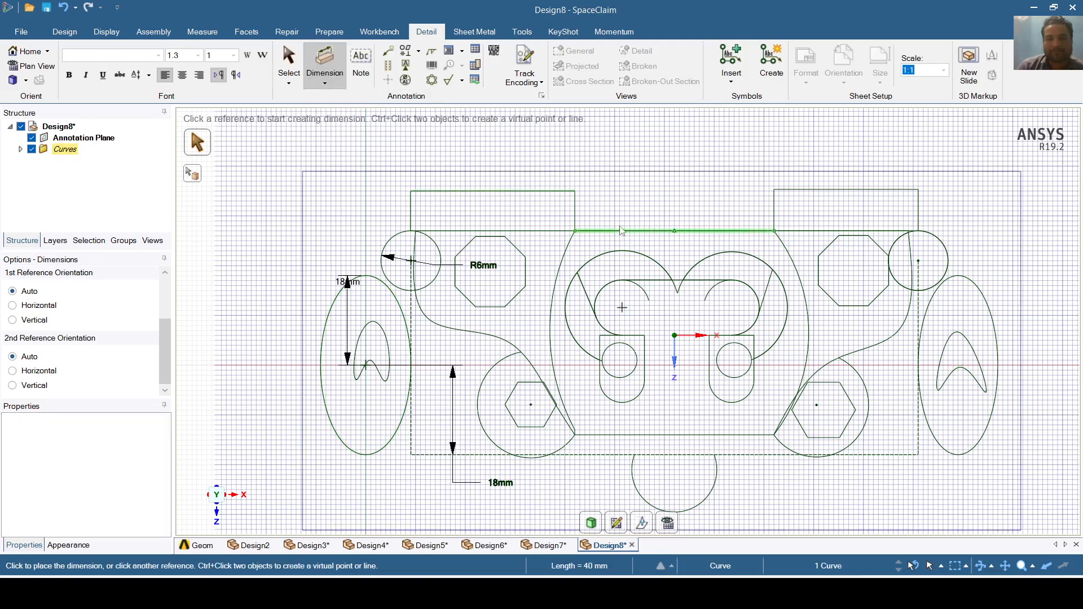
pyautogui.click(622, 201)
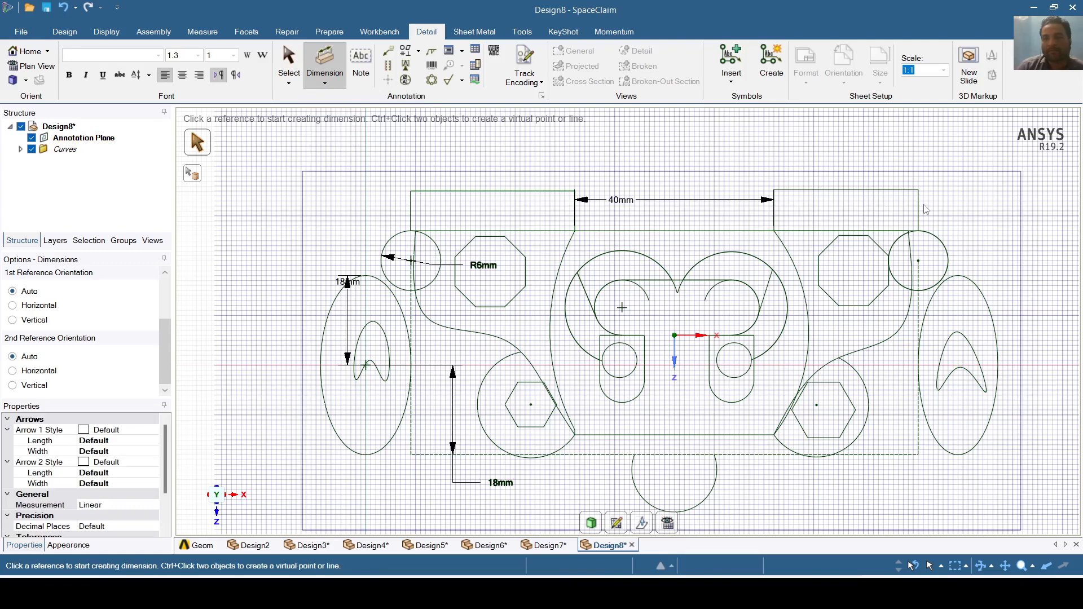
pyautogui.click(949, 217)
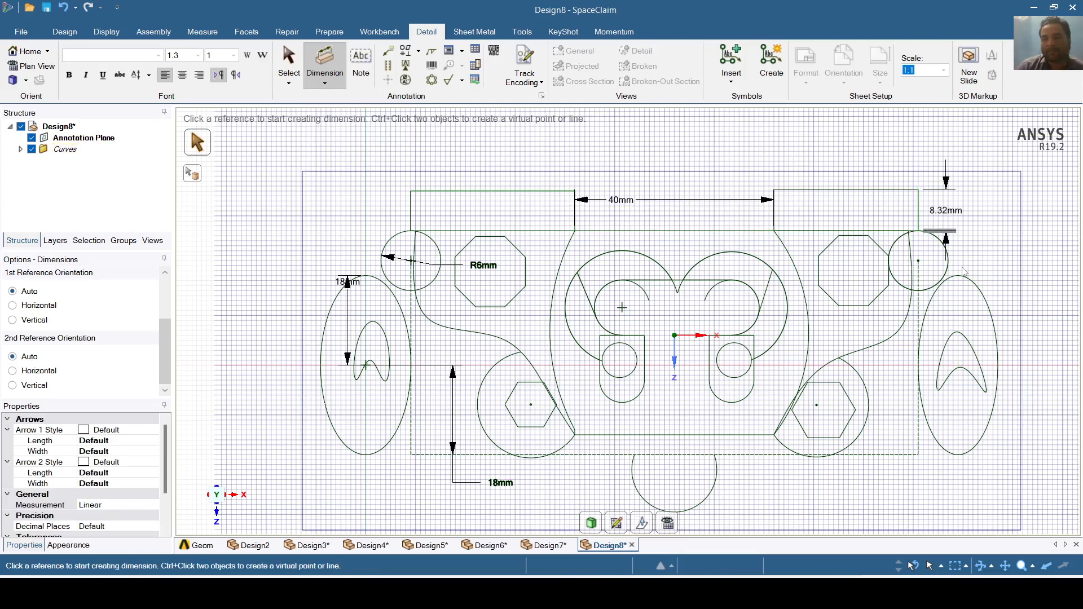
pyautogui.click(832, 249)
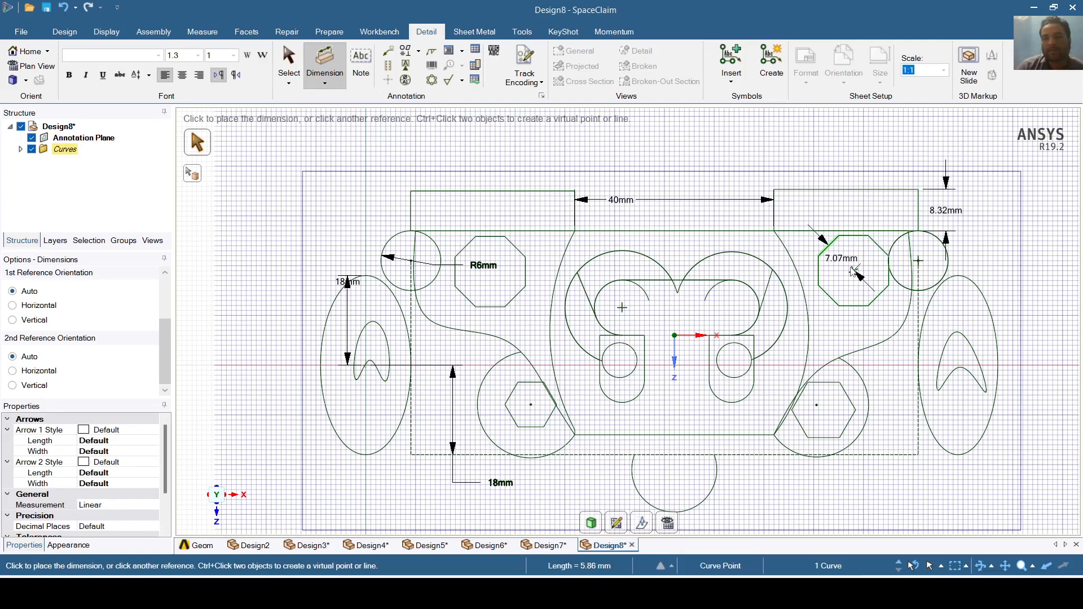
pyautogui.click(846, 339)
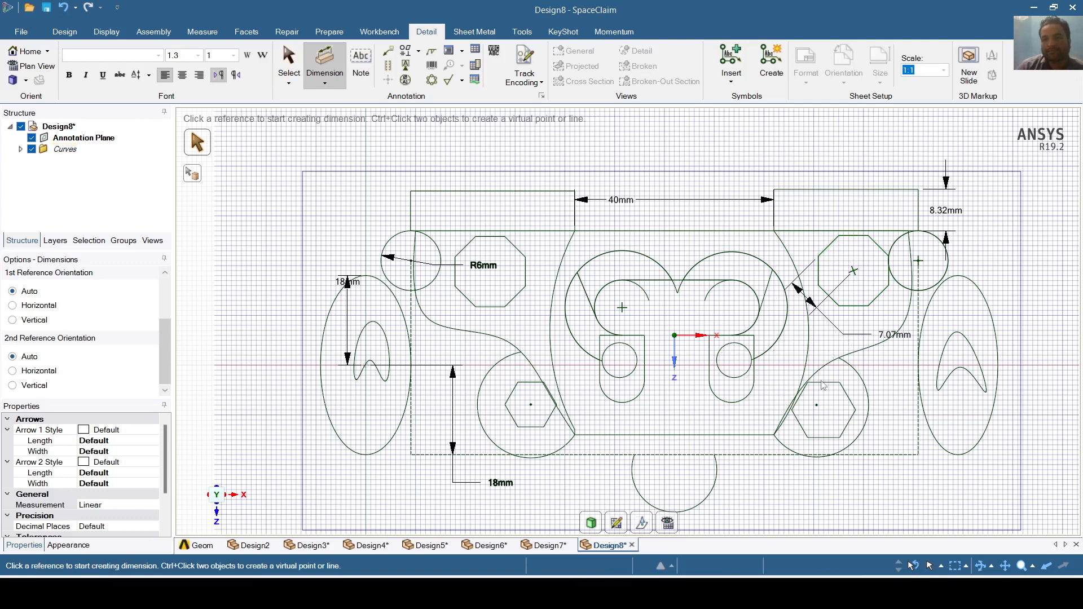
# - Add R8.54mm bottom arc, R4.5mm slot arc and 33mm rectangle width dimensions
pyautogui.click(636, 487)
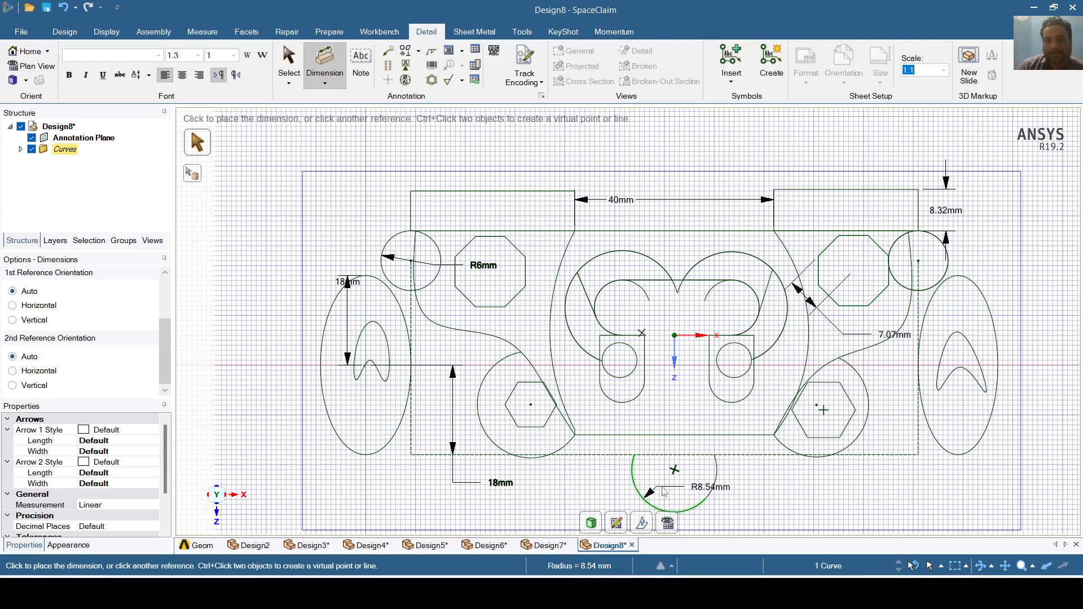
pyautogui.click(665, 487)
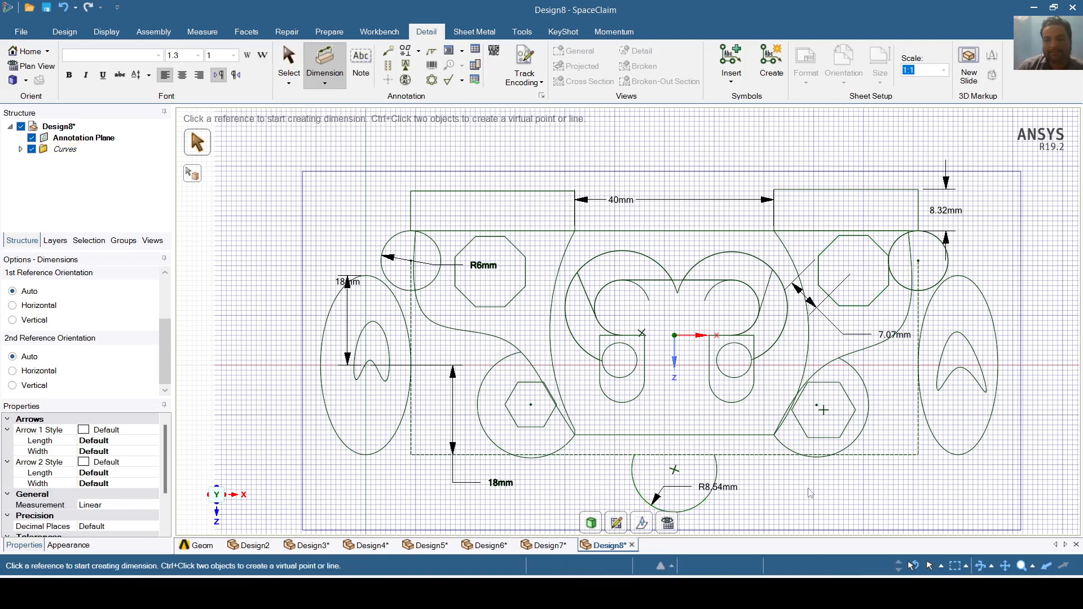
pyautogui.click(641, 402)
pyautogui.click(671, 418)
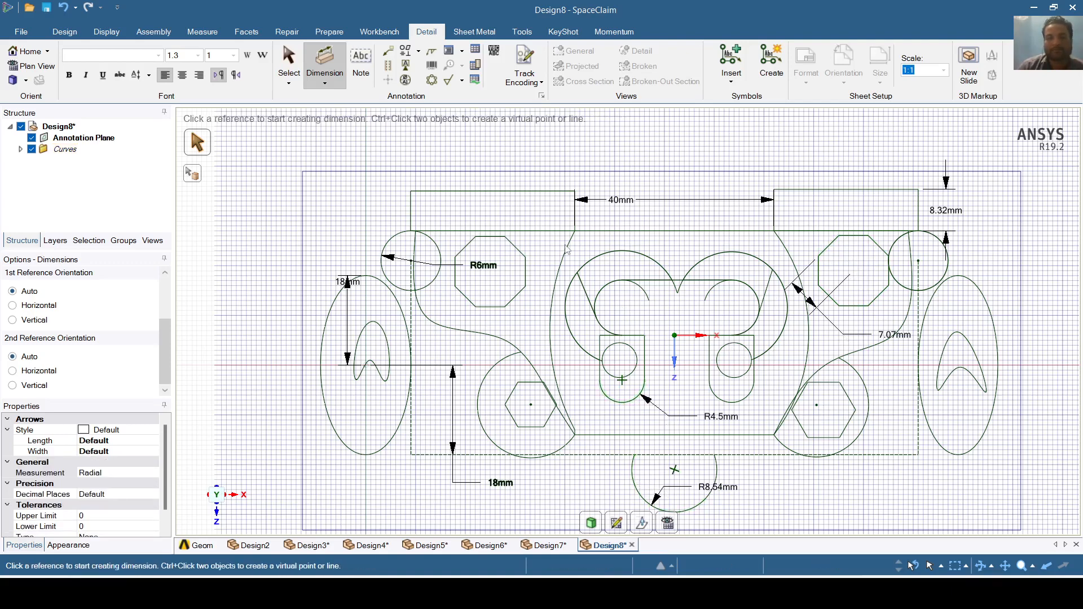
pyautogui.click(500, 192)
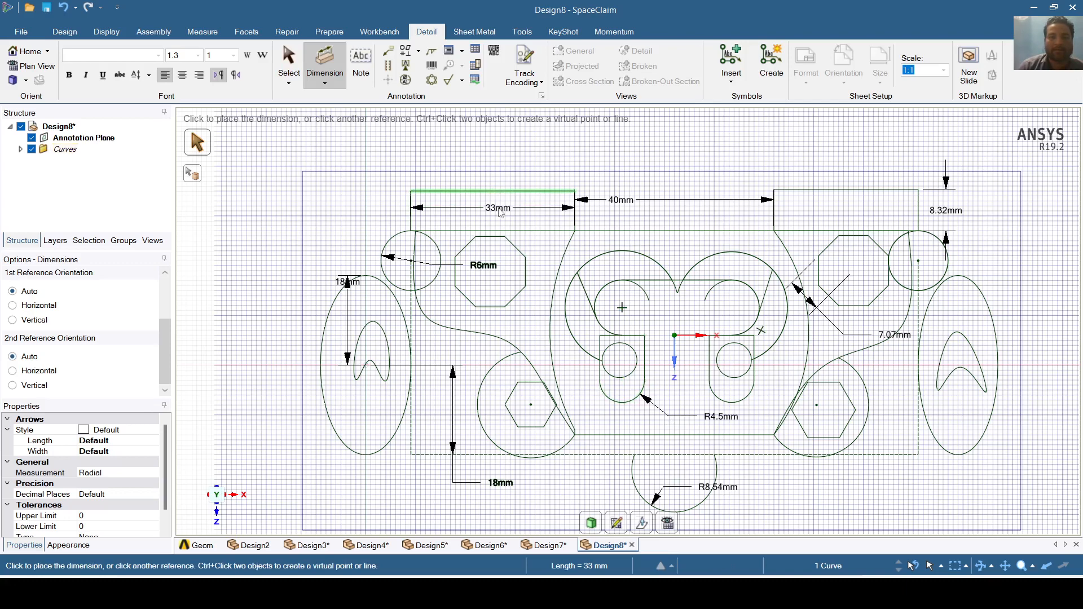
pyautogui.click(500, 211)
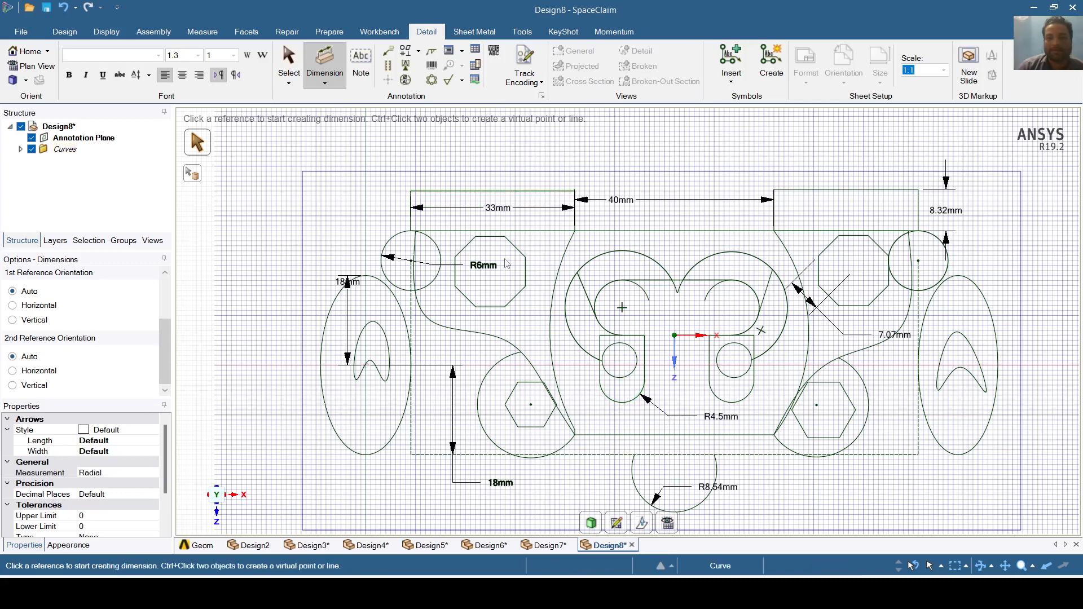
# - Add R4.5mm second slot arc, R11.46mm large arc and inner 40mm top-edge dimensions
pyautogui.click(500, 340)
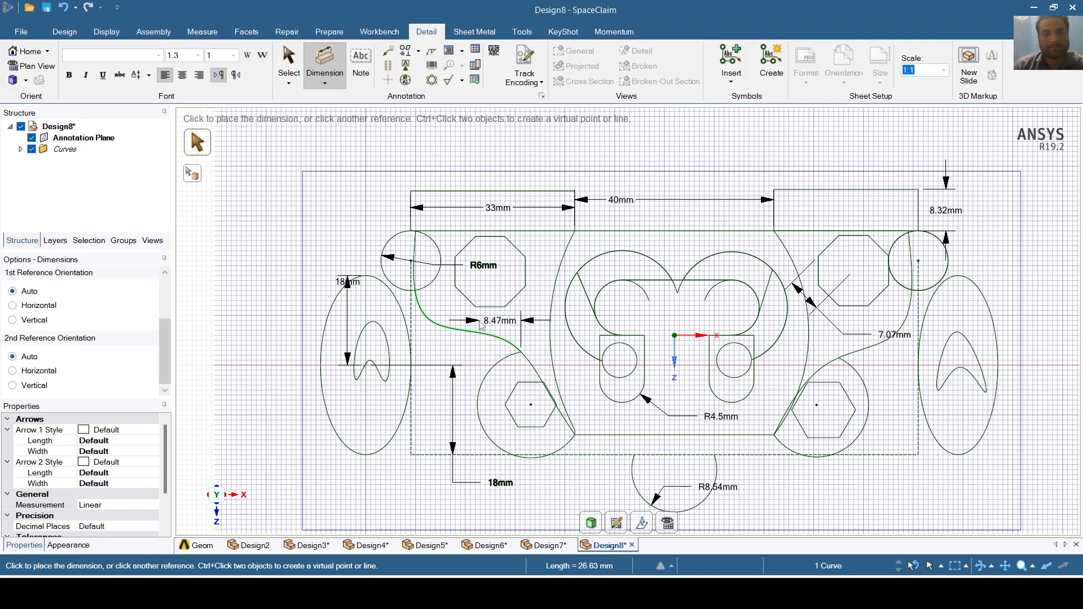
pyautogui.press('Escape')
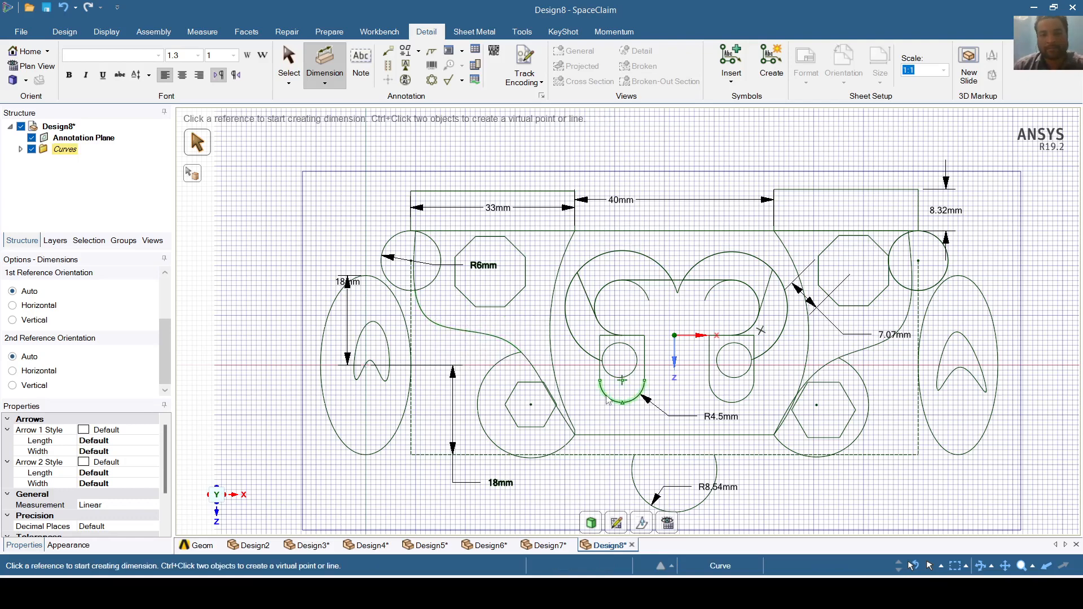
pyautogui.click(539, 409)
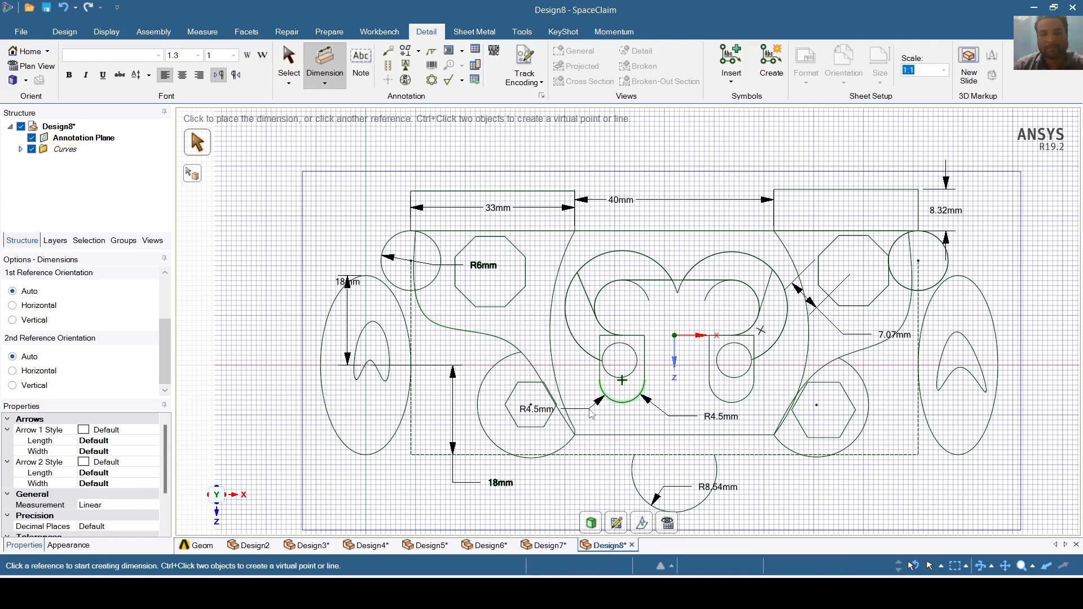
pyautogui.click(574, 344)
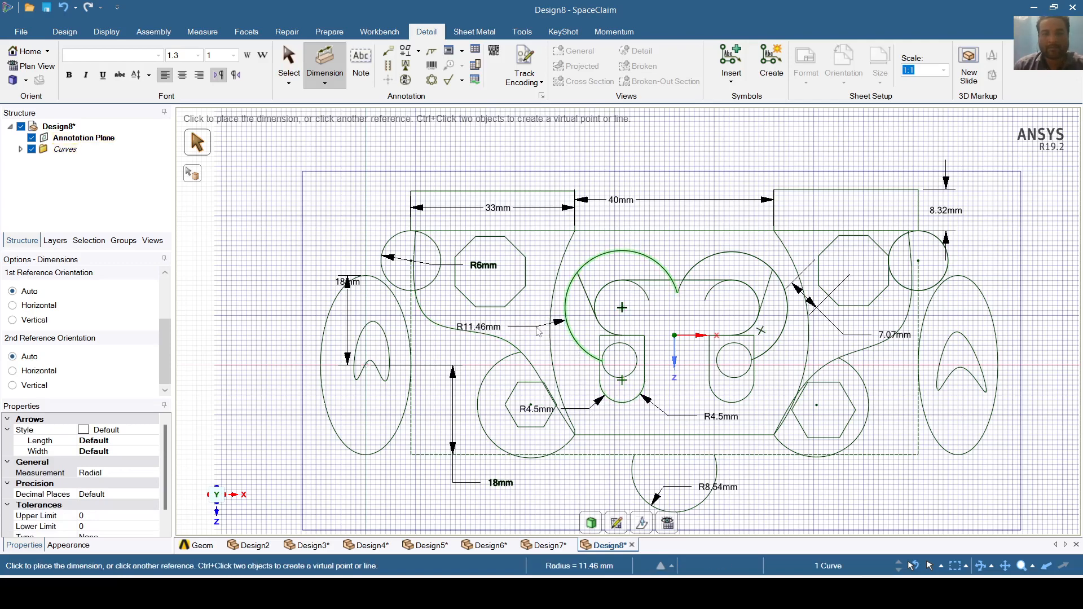
pyautogui.click(539, 331)
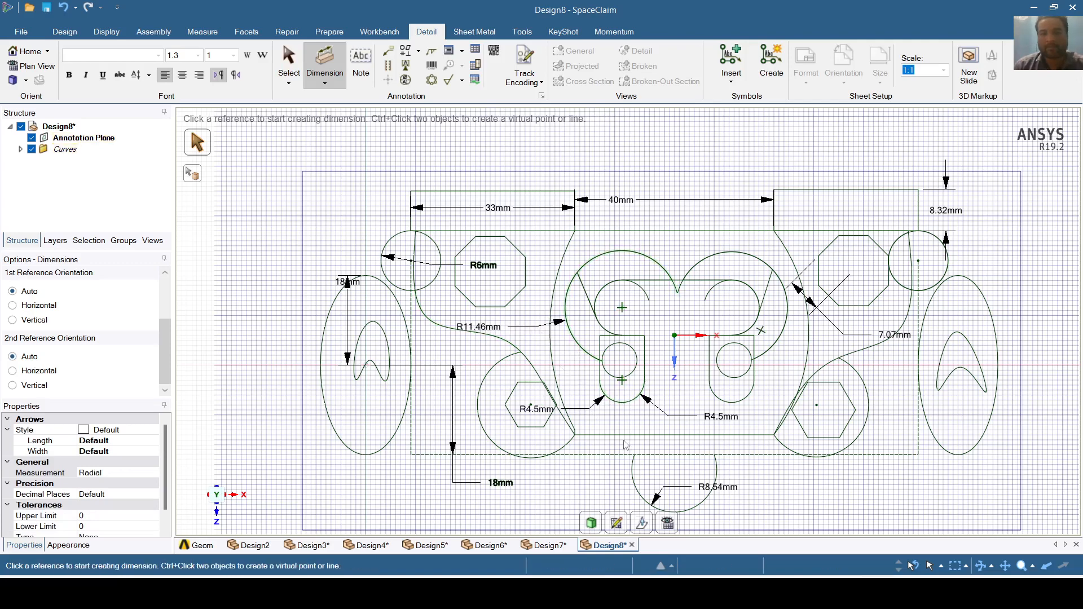
pyautogui.click(675, 248)
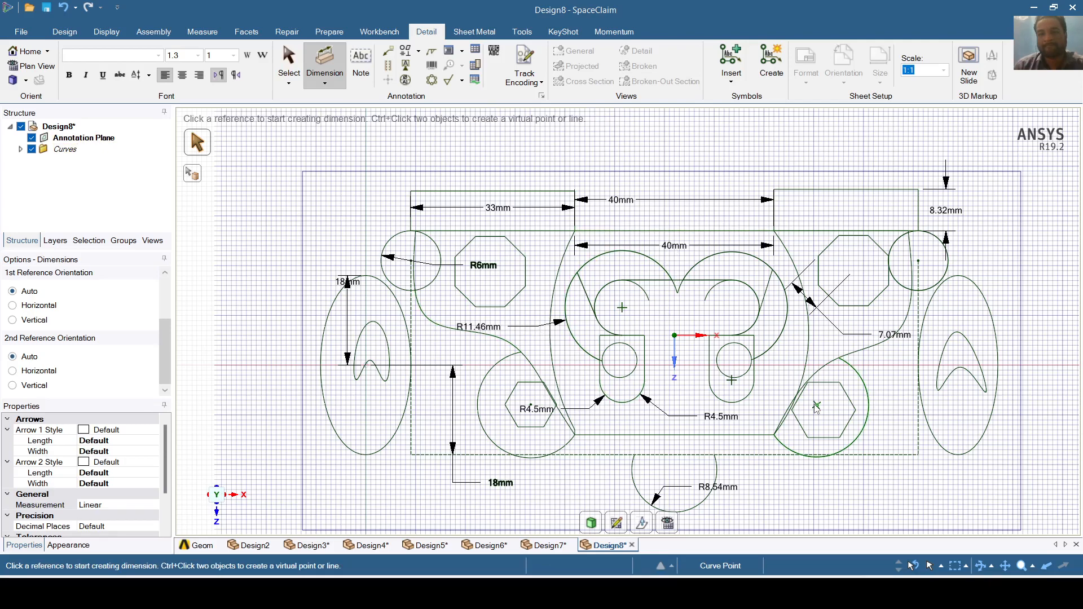
# - Dimension the 101.92mm overall base length and the right ellipse's 36mm height
pyautogui.click(766, 466)
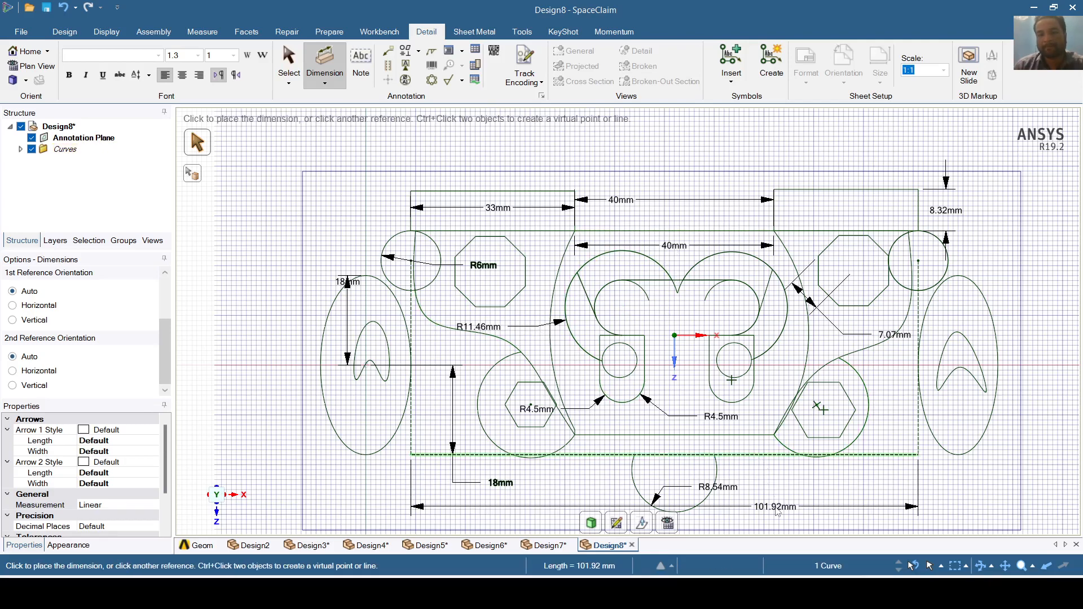
pyautogui.click(777, 511)
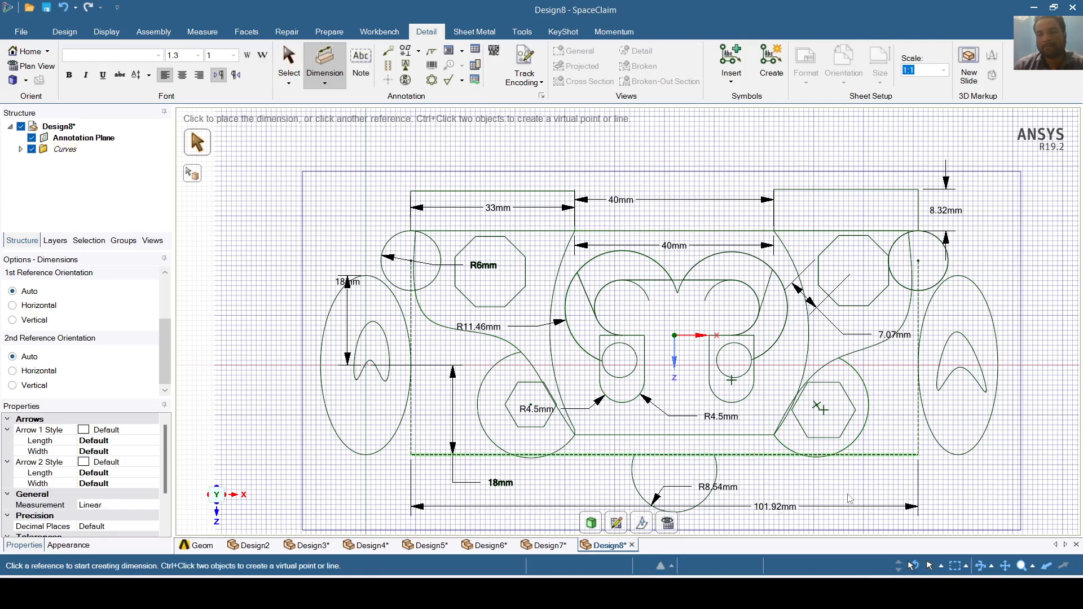
pyautogui.click(998, 365)
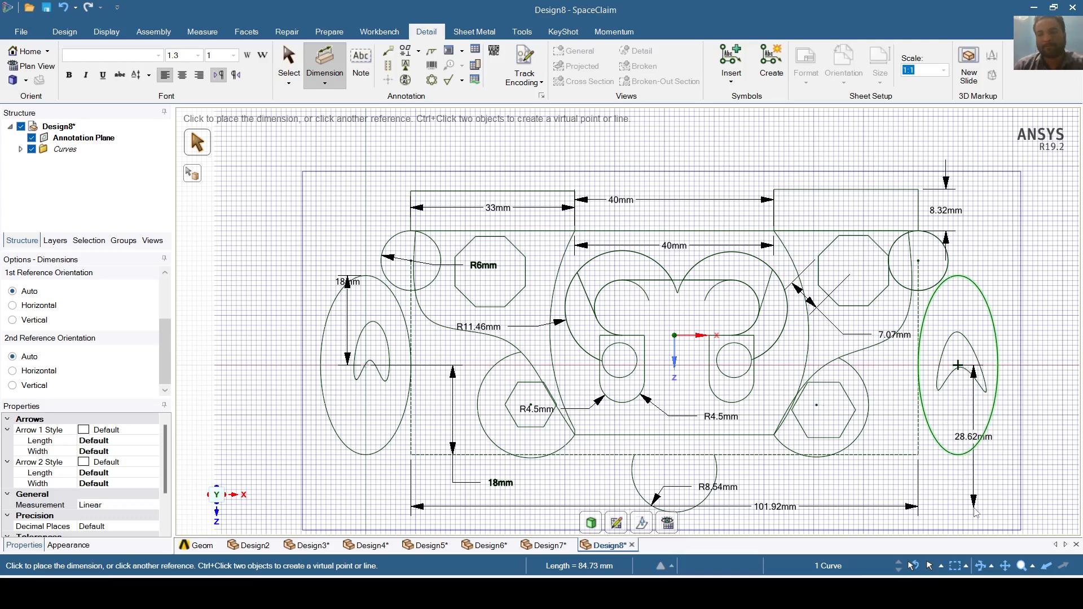
pyautogui.press('Escape')
pyautogui.click(959, 276)
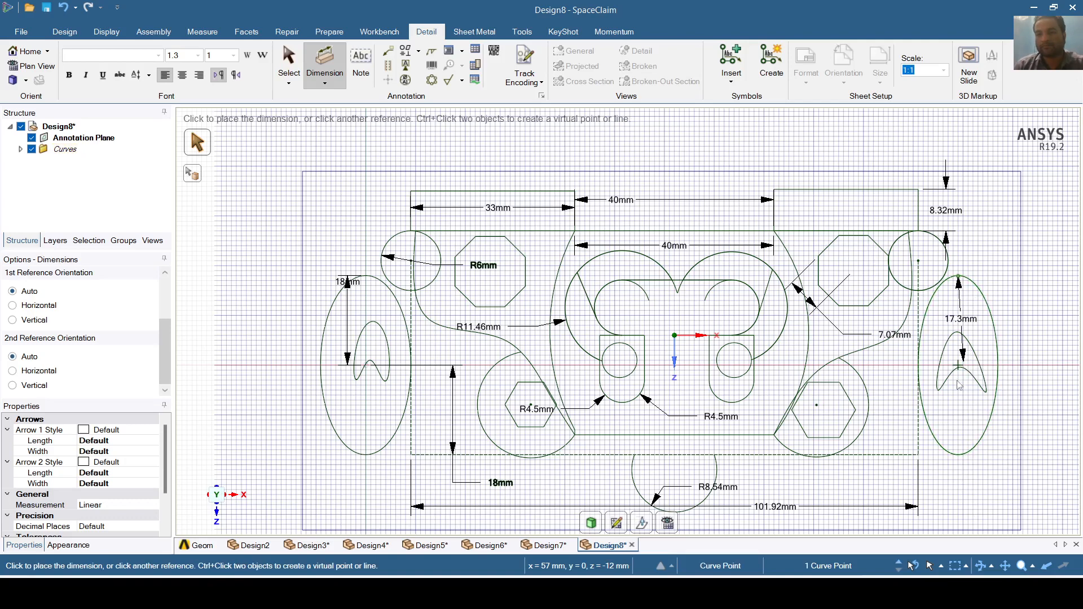
pyautogui.click(960, 455)
pyautogui.click(960, 455)
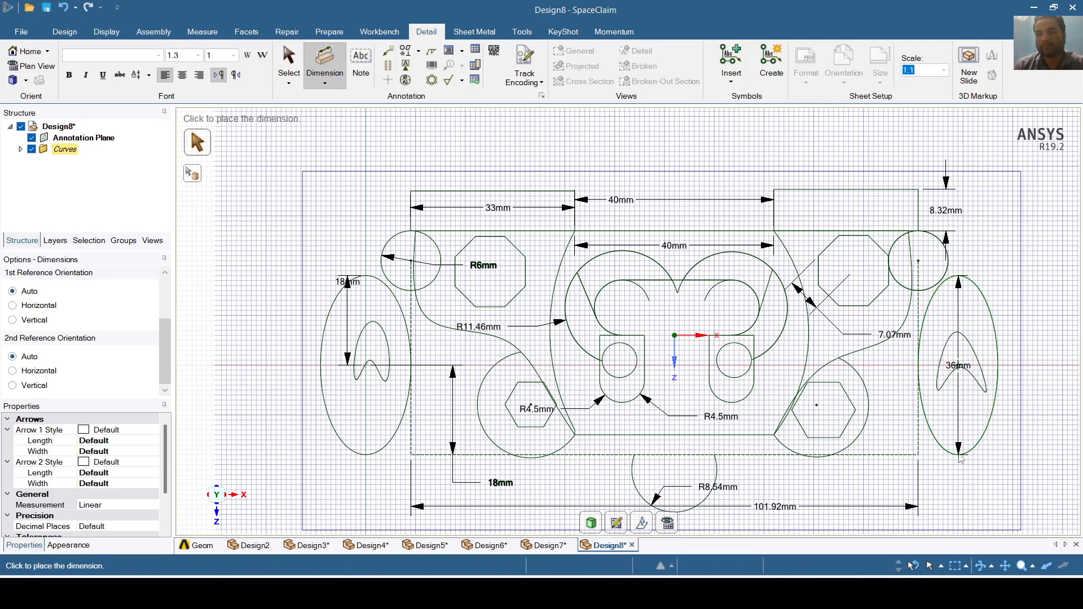
pyautogui.click(924, 472)
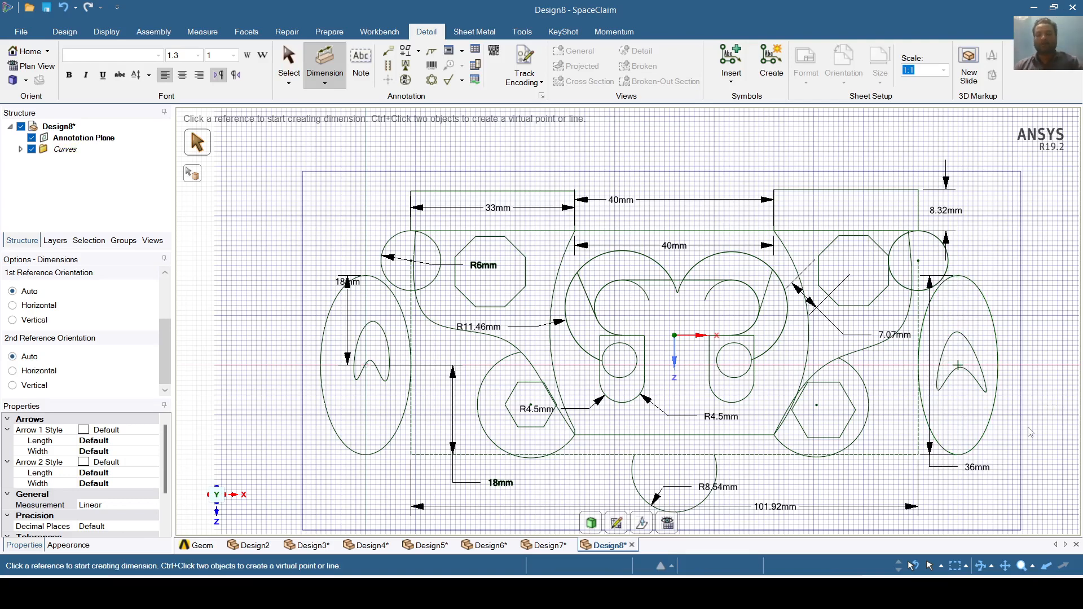
# - Zoom out to review all the plate dimensions and return to the Design tab
pyautogui.scroll(-3, 996, 479)
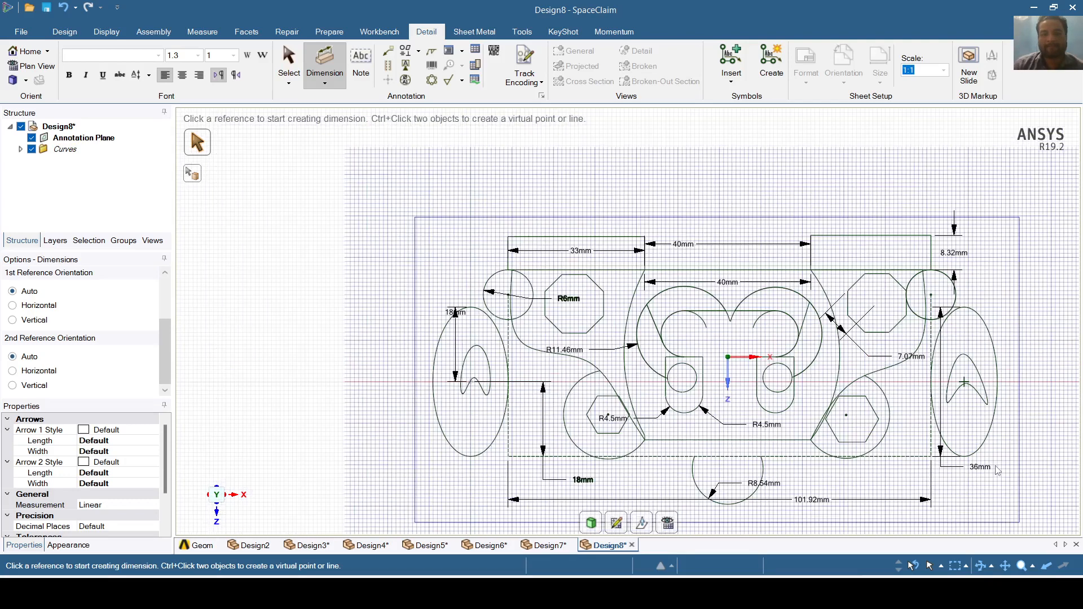
pyautogui.scroll(-1, 998, 469)
pyautogui.scroll(1, 998, 469)
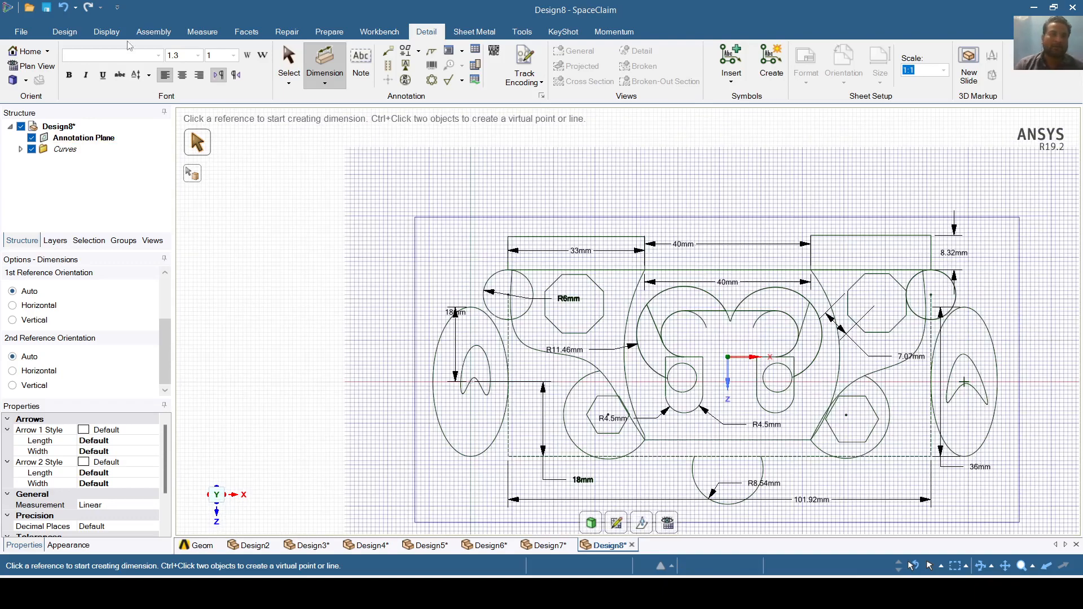
pyautogui.click(65, 32)
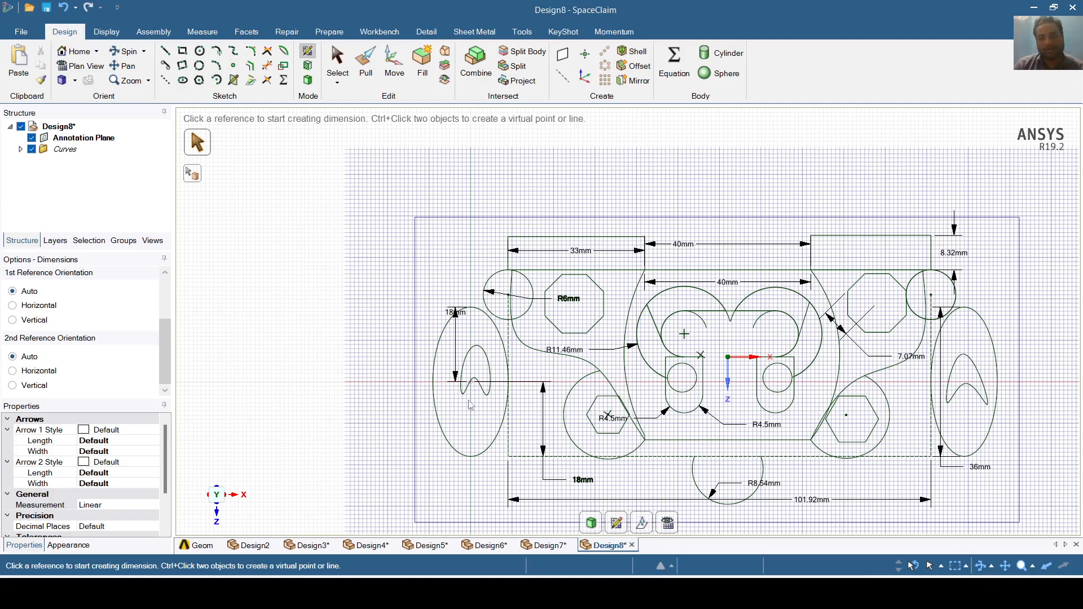
# - Centre the dimensioned plate sketch on screen and display it in the Isometric orientation
pyautogui.click(1005, 565)
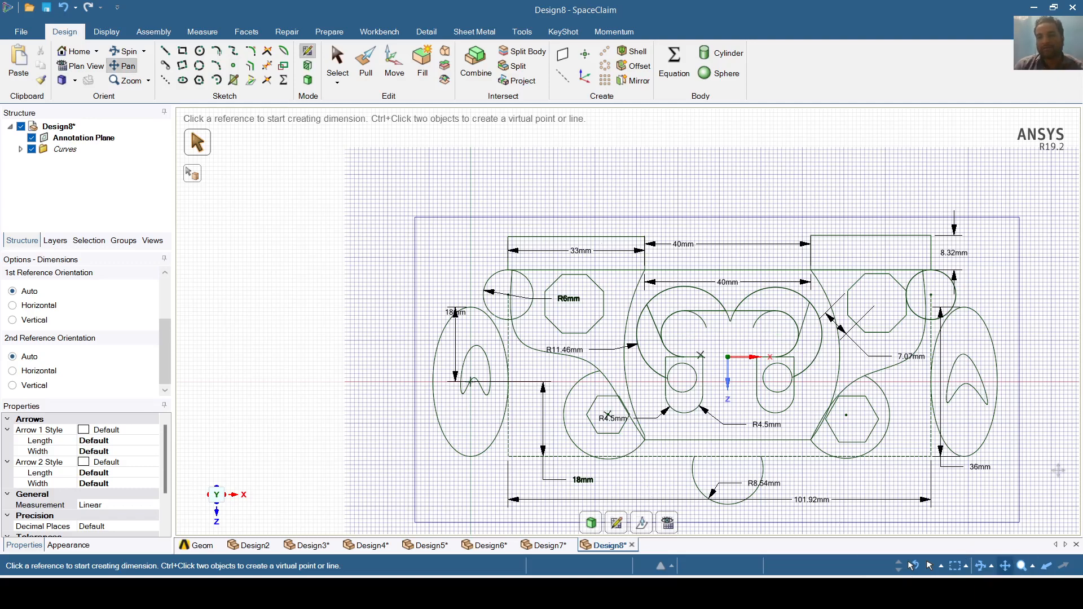
pyautogui.moveTo(1058, 471); pyautogui.dragTo(968, 427)
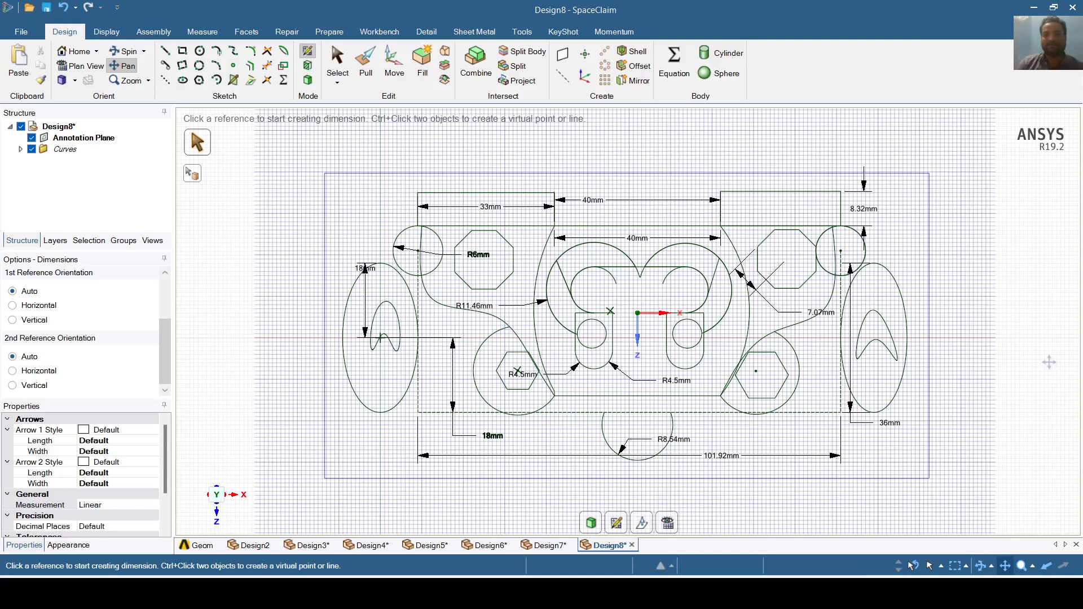
pyautogui.click(75, 81)
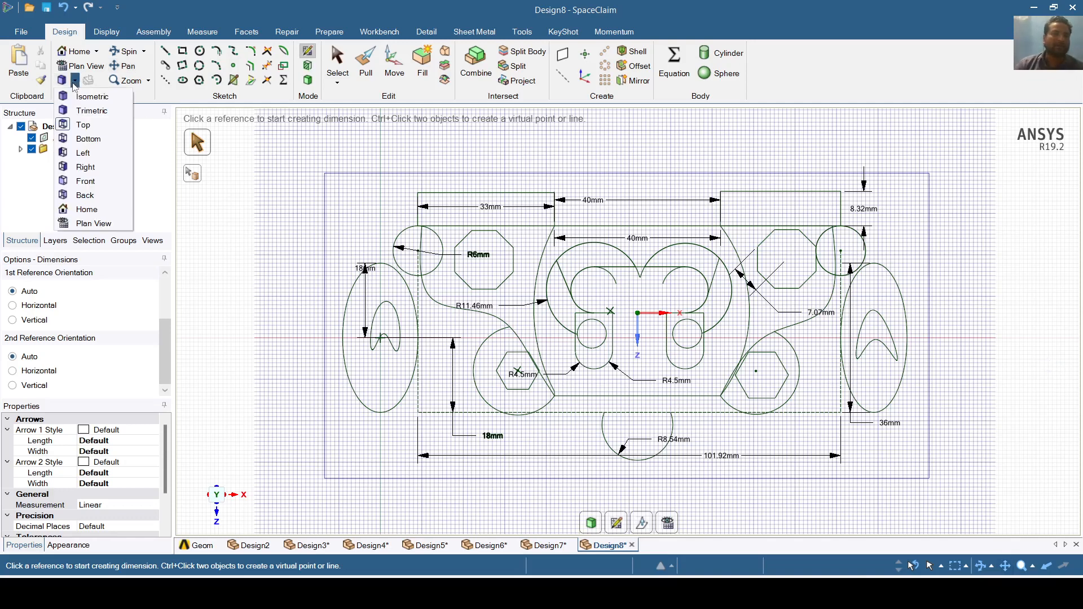
pyautogui.click(76, 99)
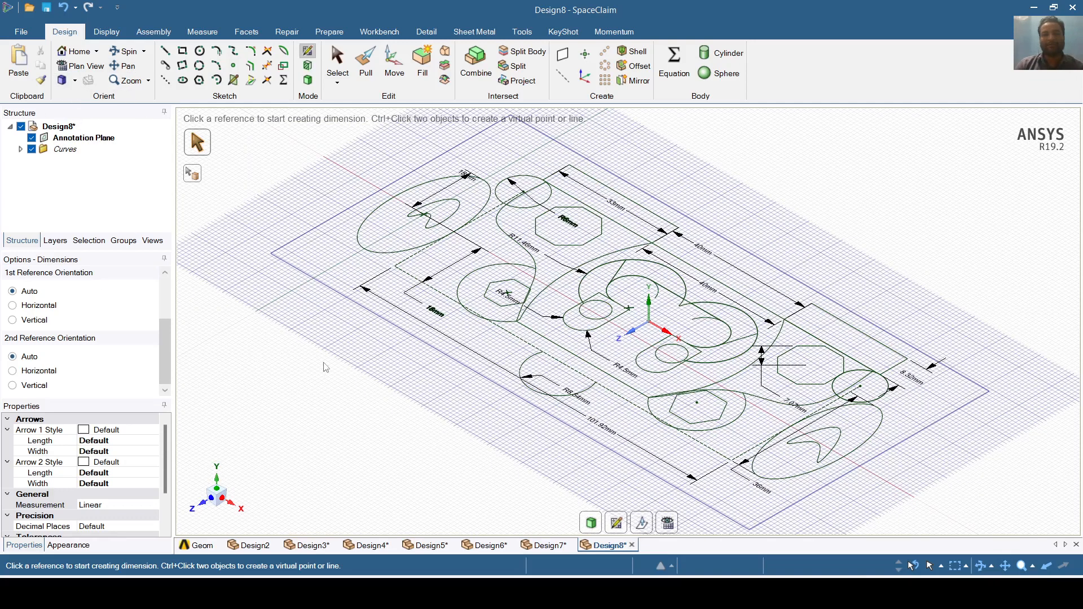
pyautogui.scroll(-1, 328, 368)
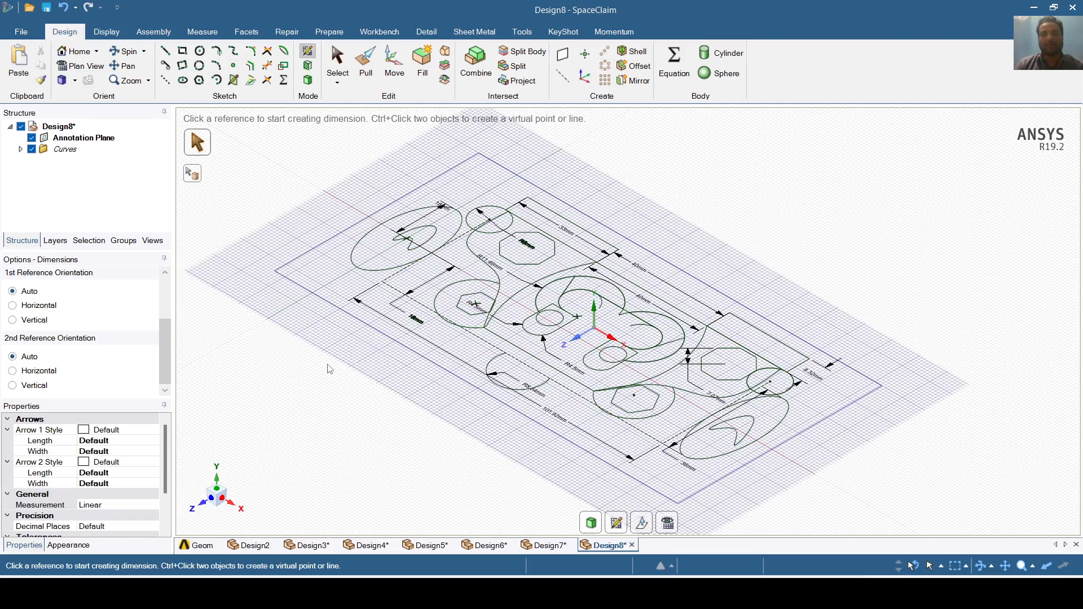